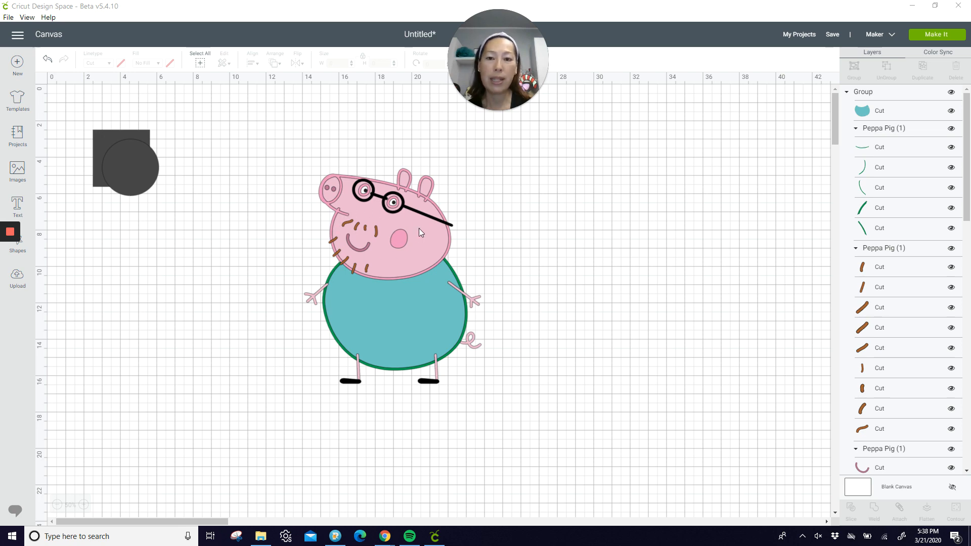
- Move the grouped pig design closer to the dark square and circle on the canvas
{"action": "left_click", "coordinate": [85, 505]}
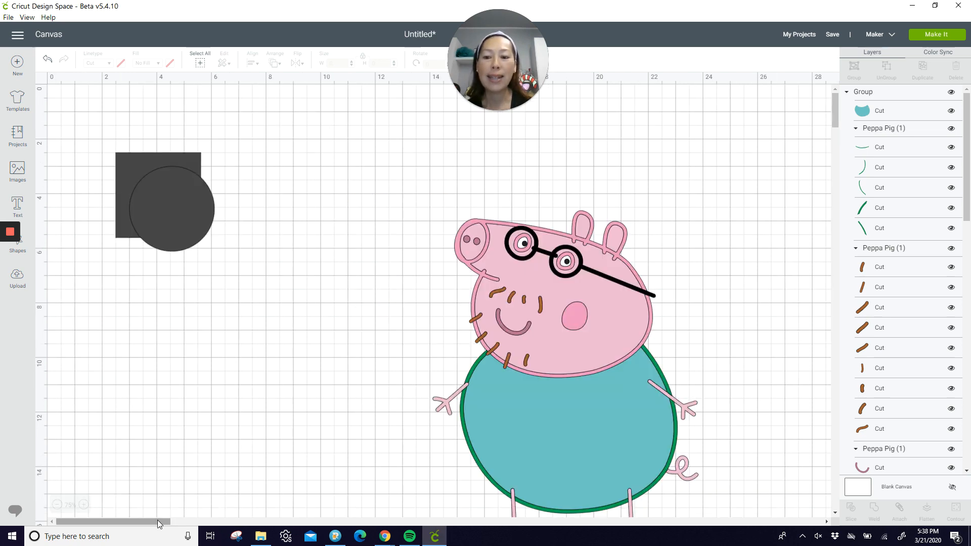
{"action": "left_click_drag", "start_coordinate": [157, 519], "coordinate": [192, 532]}
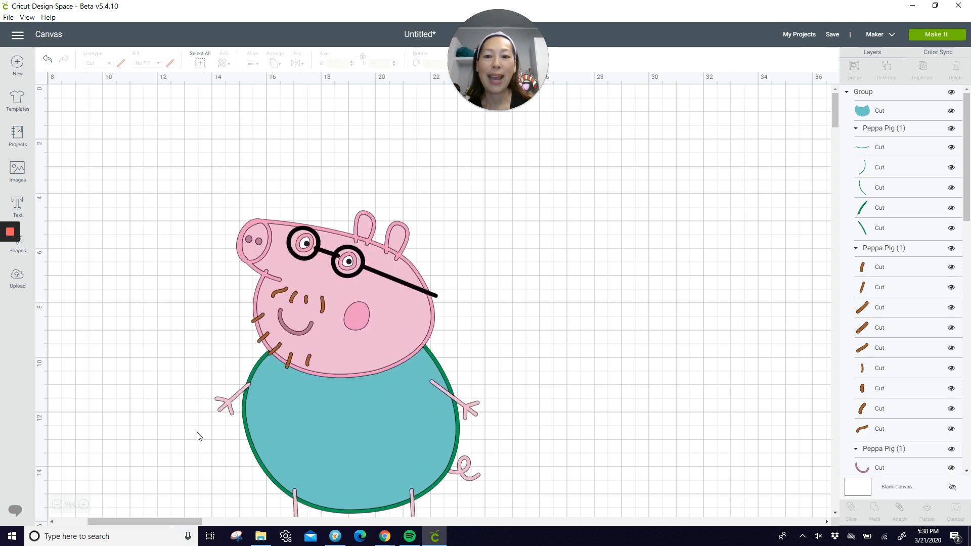
{"action": "scroll", "coordinate": [203, 415], "scroll_direction": "down", "scroll_amount": 4}
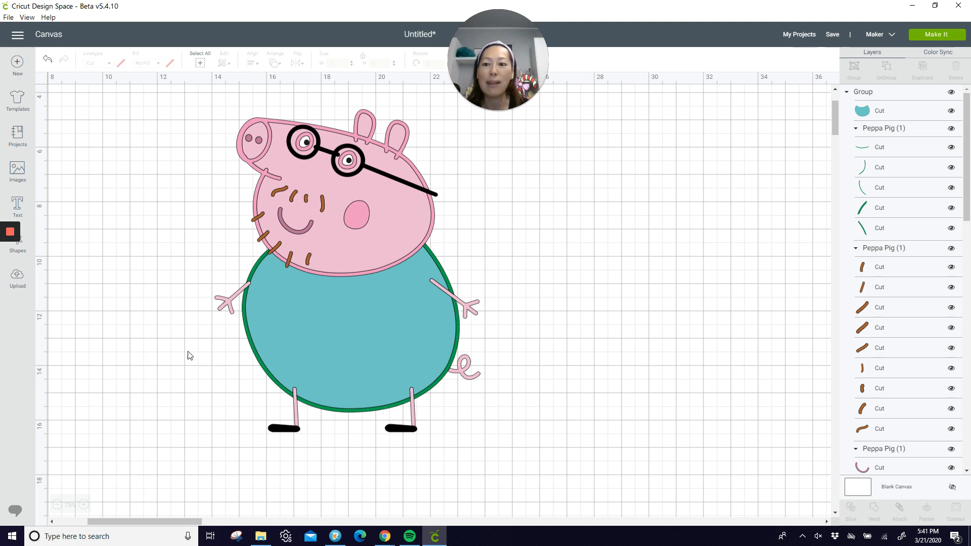
{"action": "left_click_drag", "start_coordinate": [147, 521], "coordinate": [98, 516]}
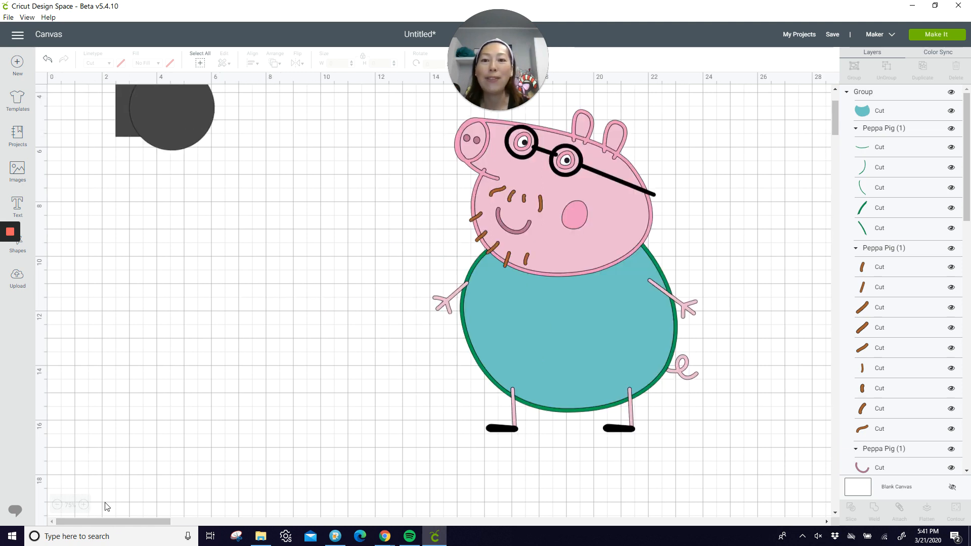
{"action": "scroll", "coordinate": [373, 230], "scroll_direction": "up", "scroll_amount": 4}
{"action": "scroll", "coordinate": [403, 256], "scroll_direction": "down", "scroll_amount": 2}
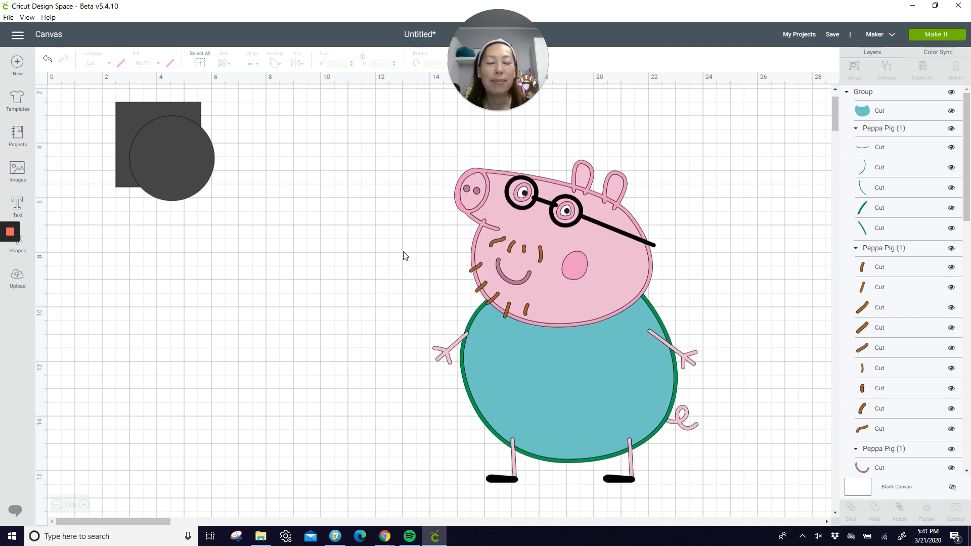
{"action": "left_click_drag", "start_coordinate": [560, 227], "coordinate": [401, 210]}
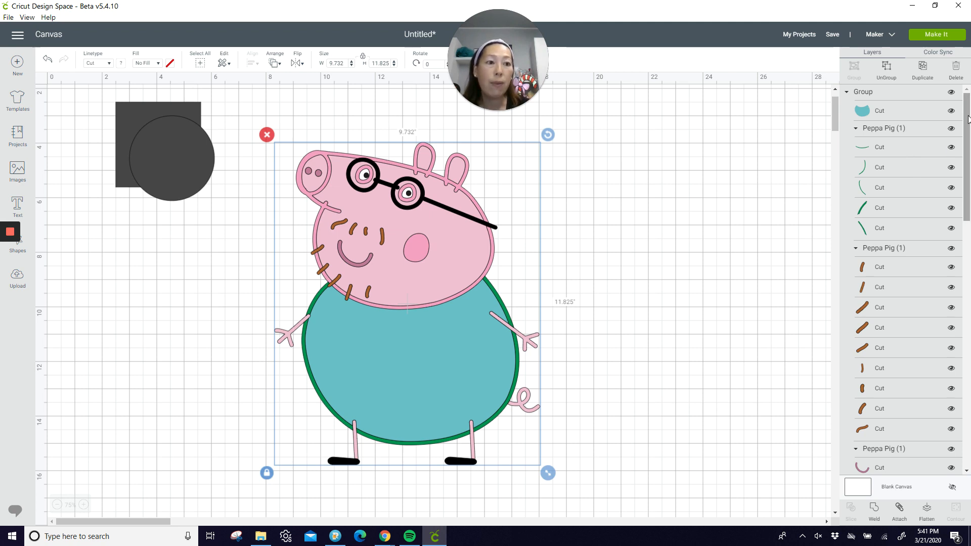
- Ungroup the whole pig and its light pink layer set, selecting the separate head piece to check its size
{"action": "scroll", "coordinate": [969, 131], "scroll_direction": "down", "scroll_amount": 1}
{"action": "left_click_drag", "start_coordinate": [969, 129], "coordinate": [970, 345]}
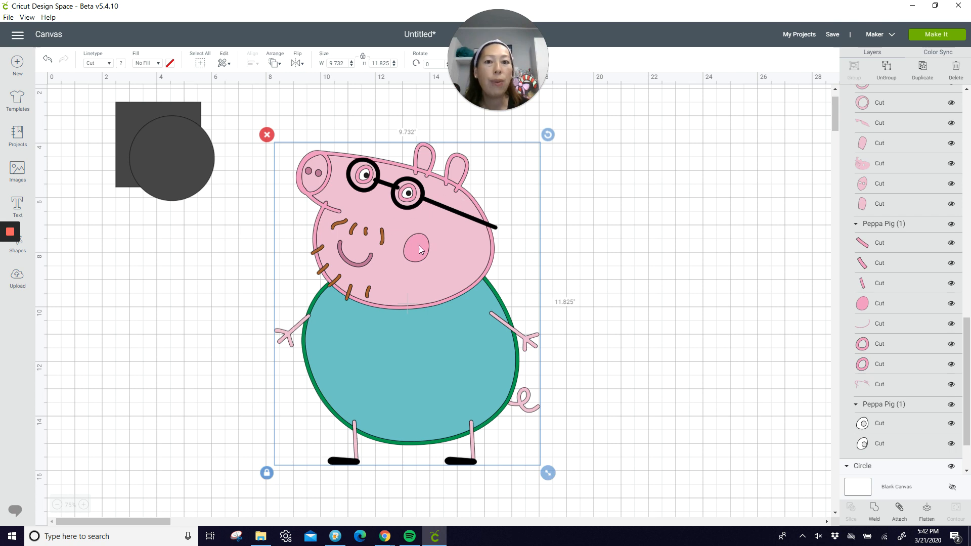
{"action": "left_click", "coordinate": [889, 70]}
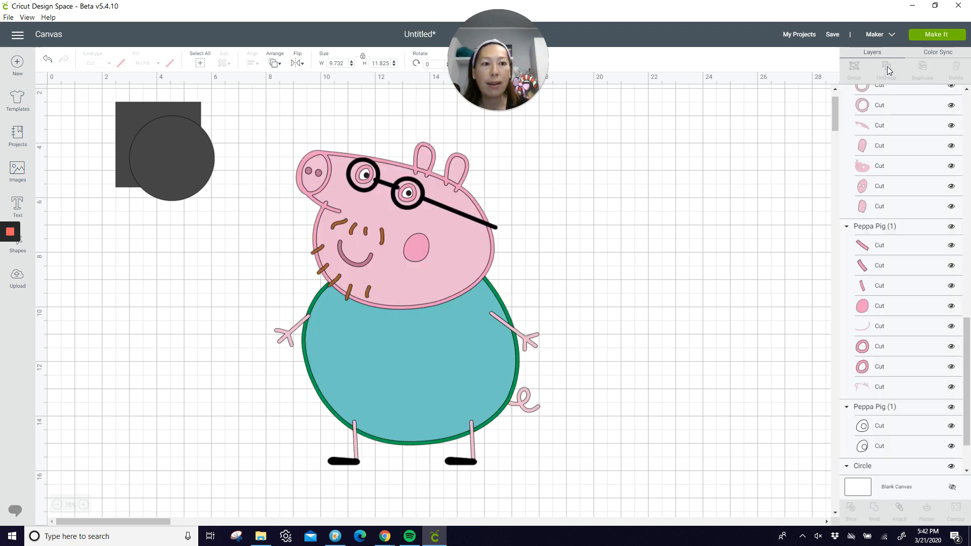
{"action": "left_click", "coordinate": [879, 167]}
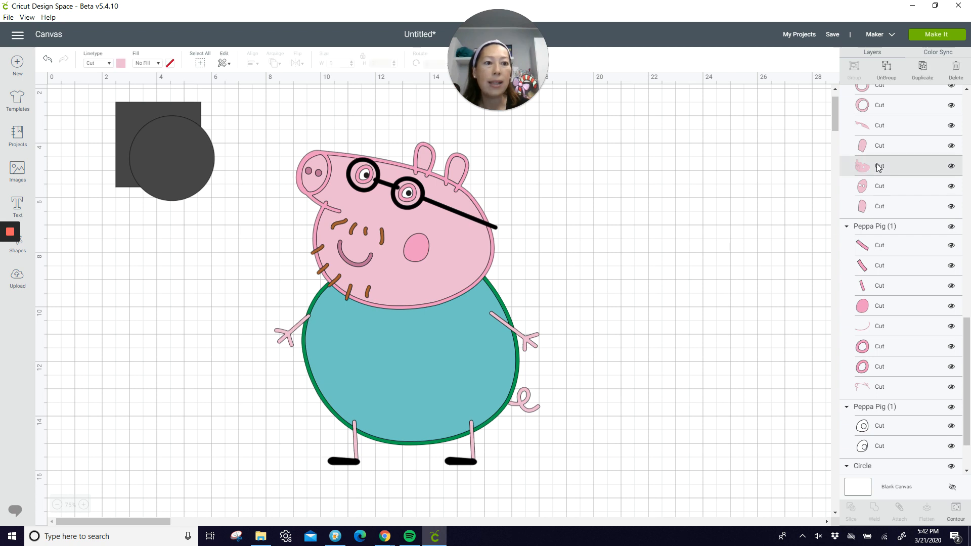
{"action": "scroll", "coordinate": [878, 213], "scroll_direction": "up", "scroll_amount": 3}
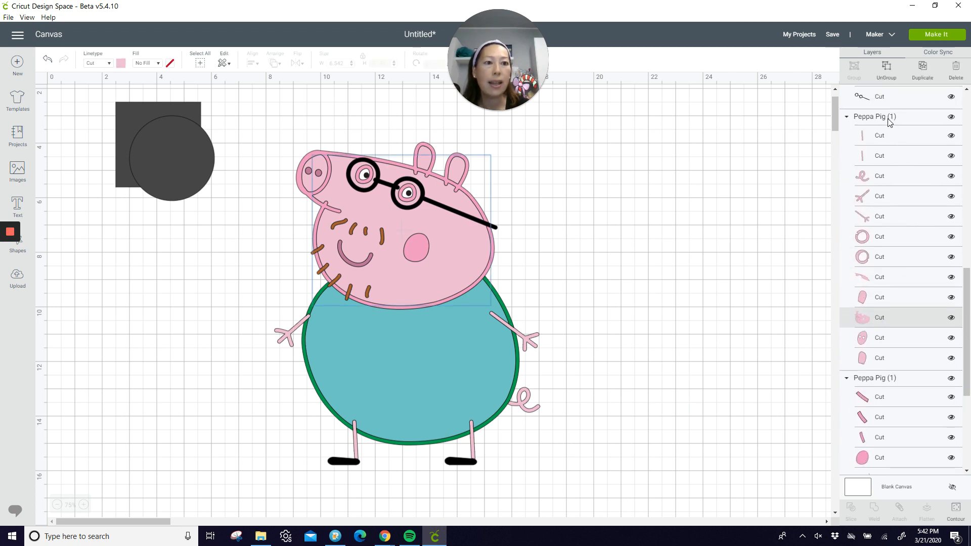
{"action": "left_click", "coordinate": [891, 72]}
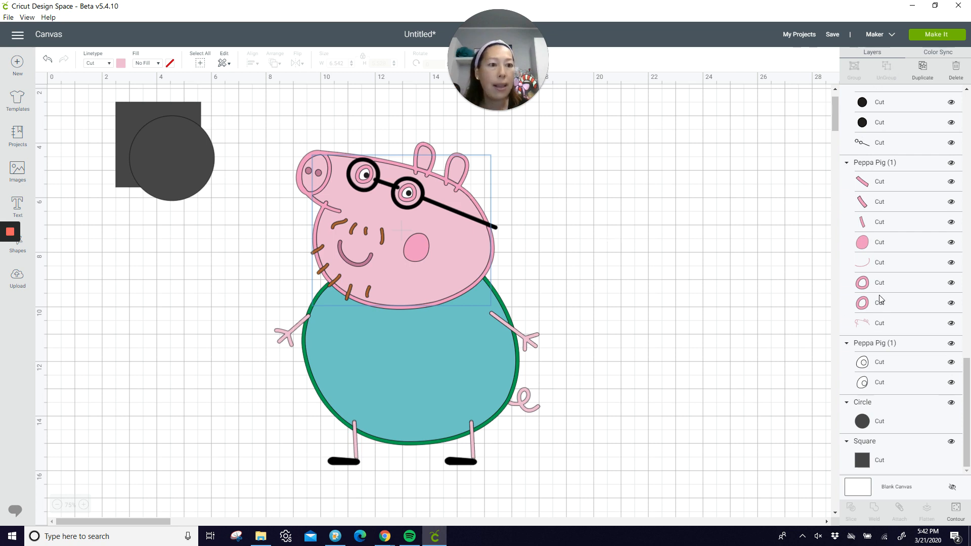
{"action": "left_click_drag", "start_coordinate": [965, 360], "coordinate": [967, 169]}
{"action": "left_click", "coordinate": [881, 242]}
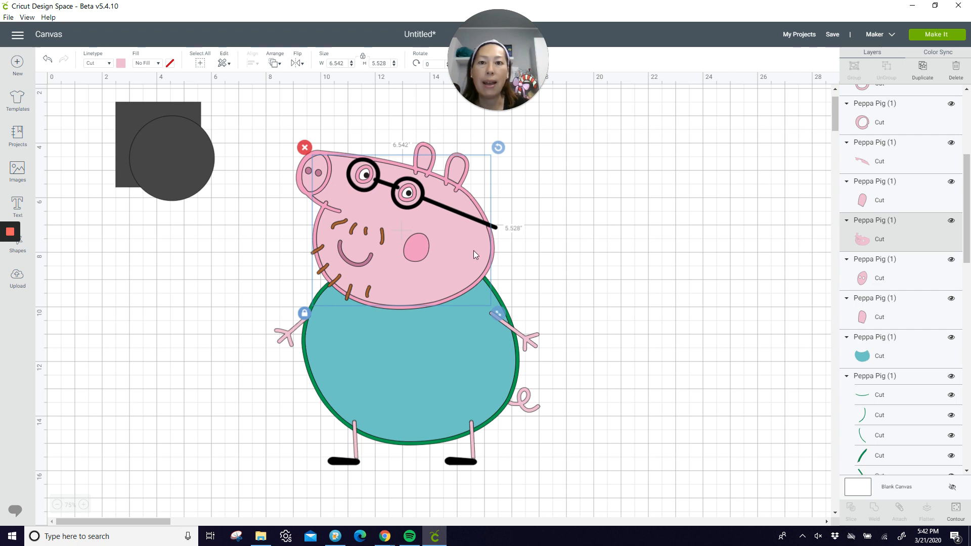
- Scale all the pig's pieces together to a width of 16 inches and check the head piece's size
{"action": "left_click", "coordinate": [267, 133]}
{"action": "left_click_drag", "start_coordinate": [254, 118], "coordinate": [587, 493]}
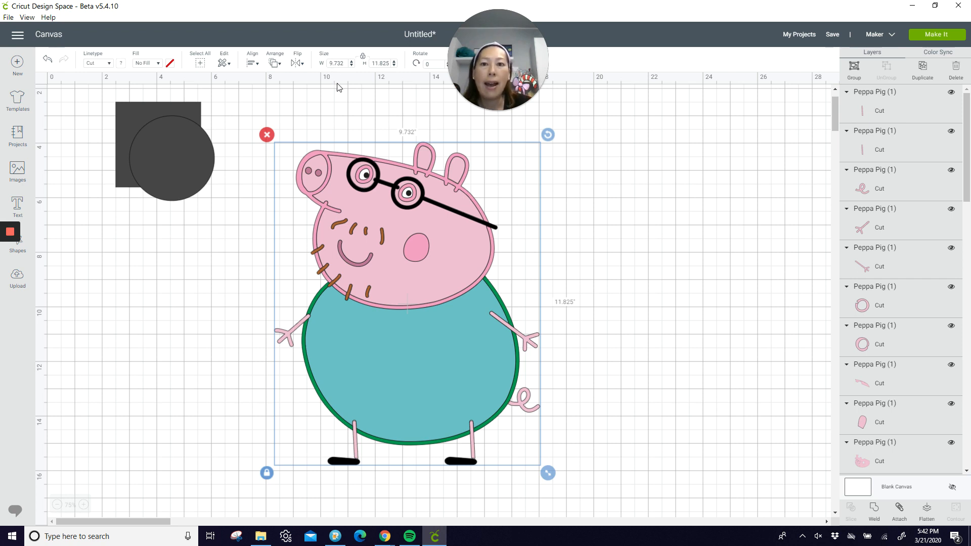
{"action": "left_click", "coordinate": [343, 62]}
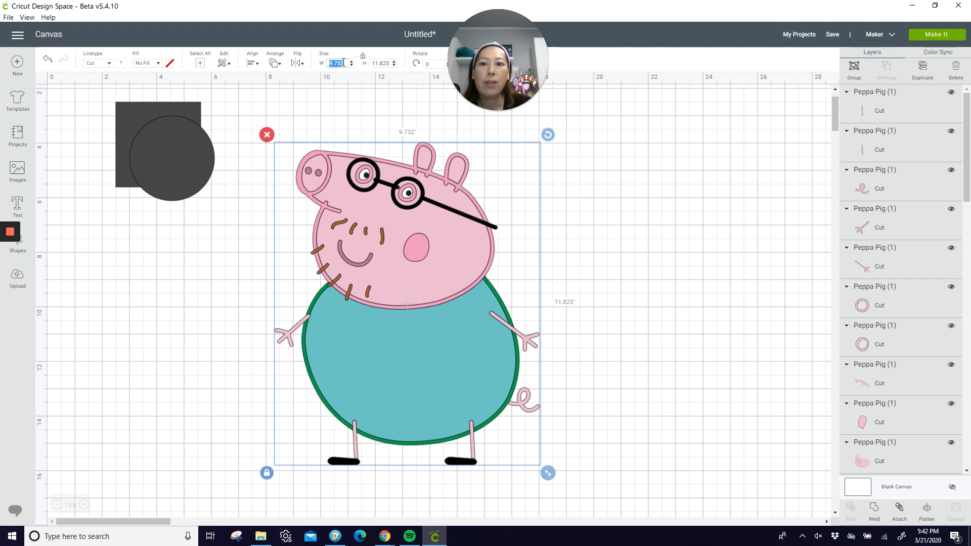
{"action": "type", "text": "16"}
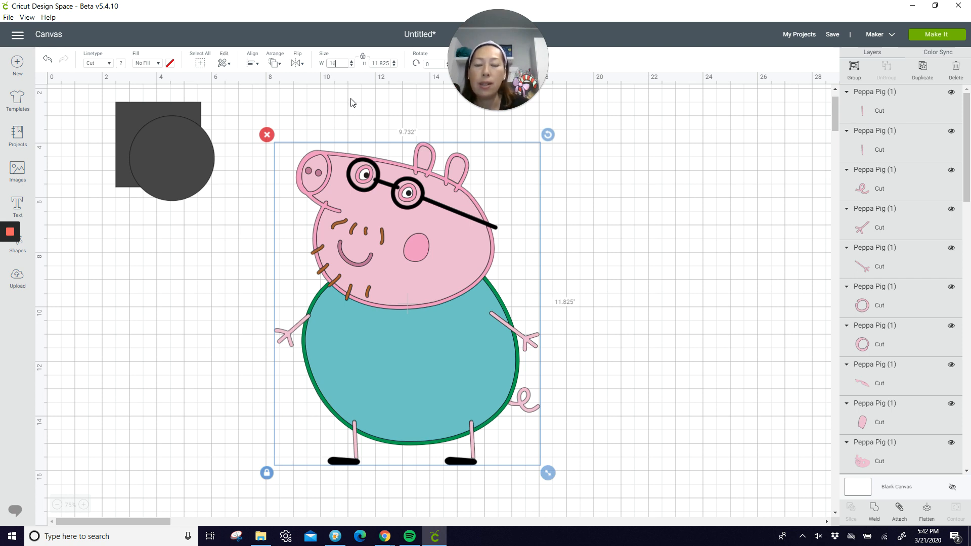
{"action": "key", "text": "Tab"}
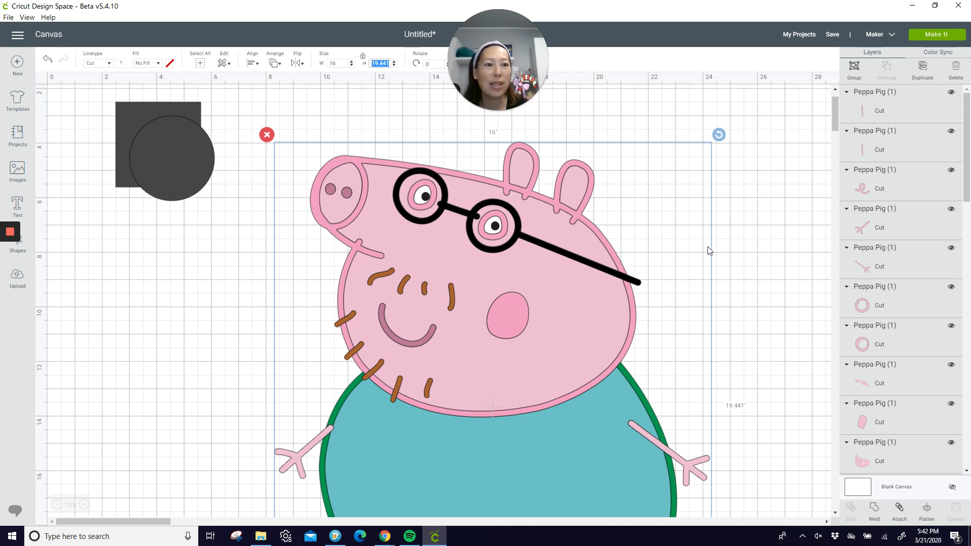
{"action": "left_click", "coordinate": [909, 447]}
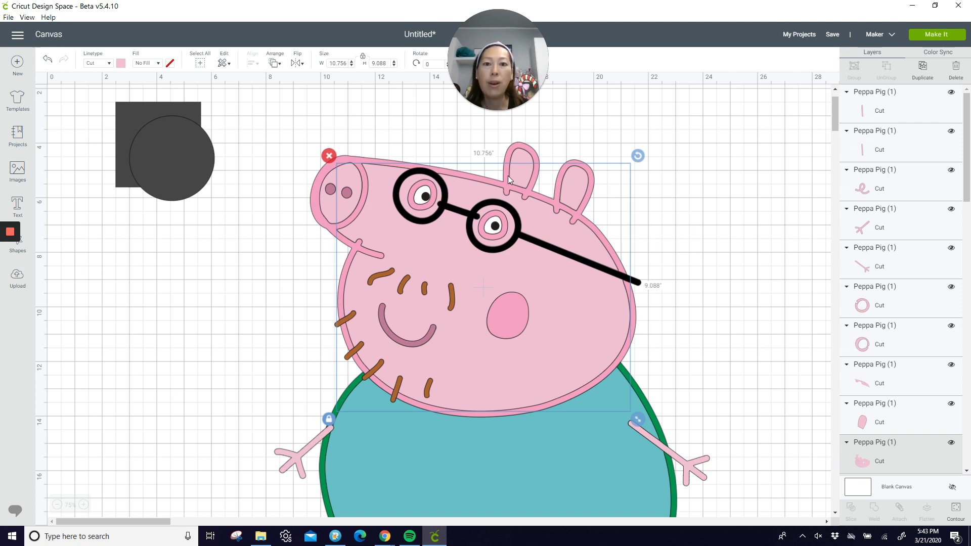
{"action": "left_click", "coordinate": [257, 142]}
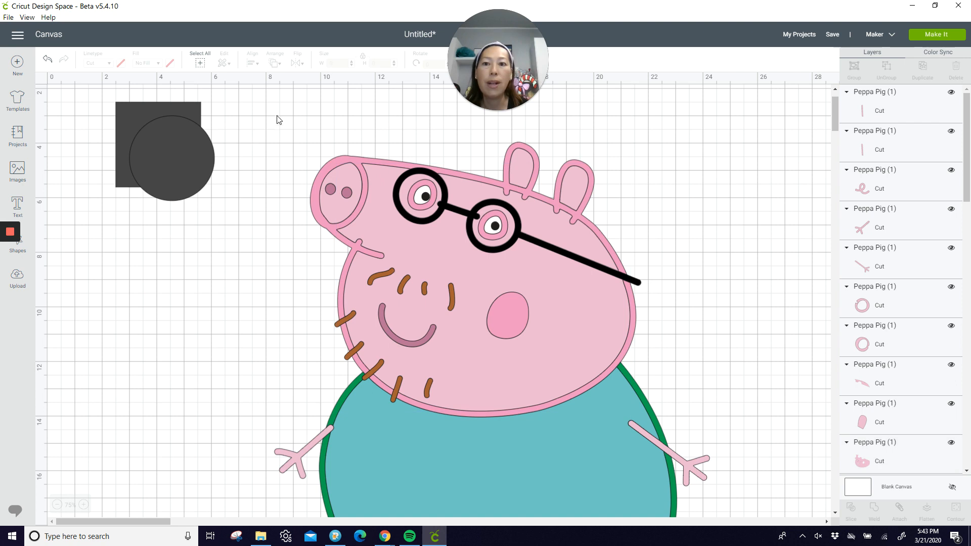
{"action": "left_click_drag", "start_coordinate": [277, 118], "coordinate": [292, 147]}
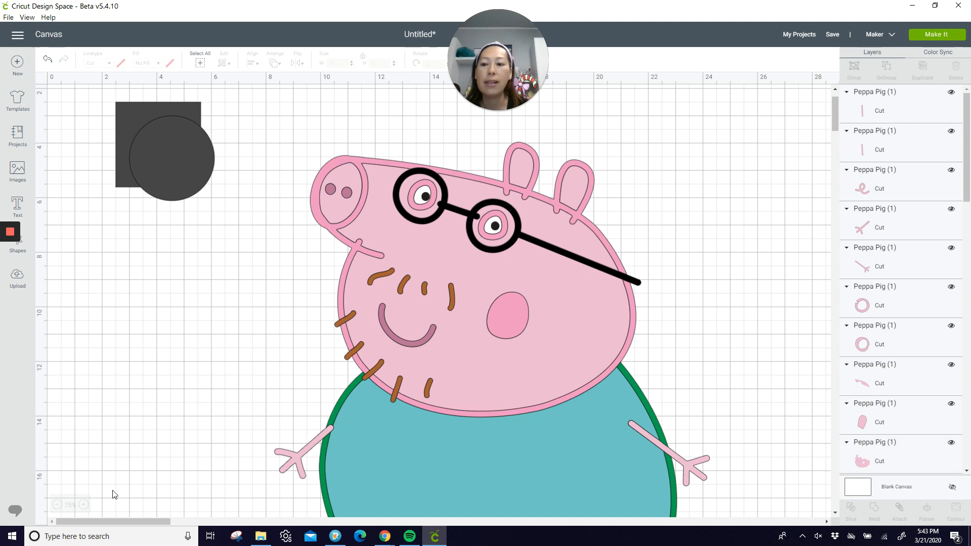
- Scale all the pig's pieces together to a width of 17 inches and check the head piece's size
{"action": "left_click", "coordinate": [57, 504]}
{"action": "left_click_drag", "start_coordinate": [183, 102], "coordinate": [616, 514]}
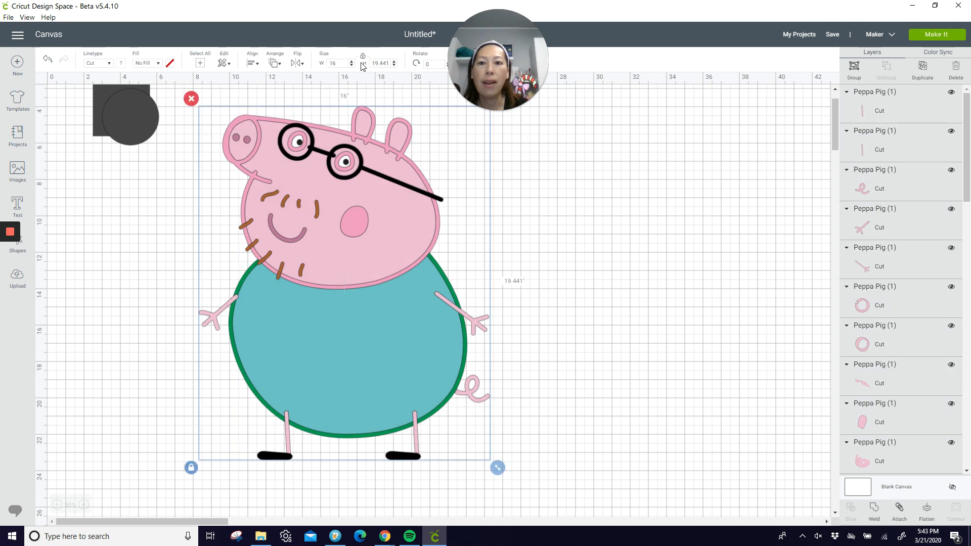
{"action": "left_click", "coordinate": [343, 63]}
{"action": "type", "text": "17"}
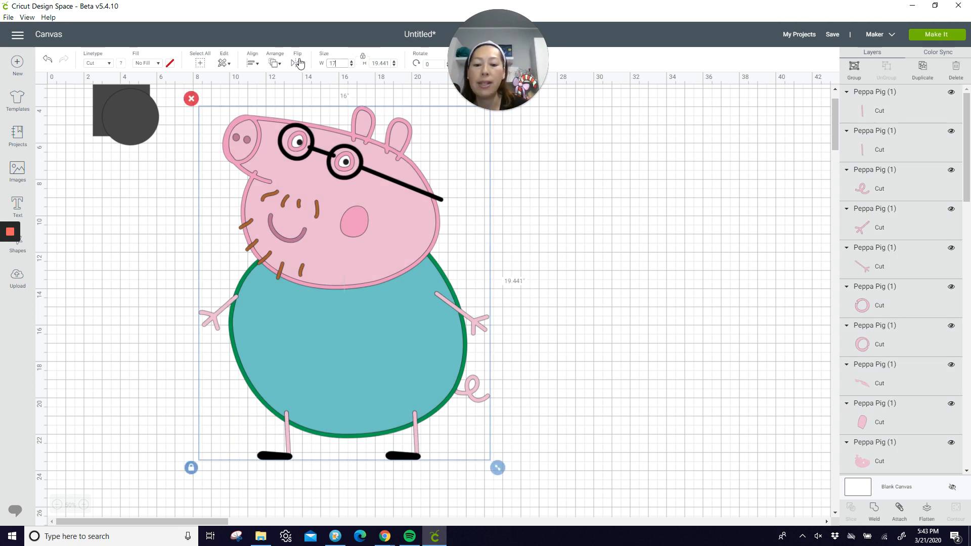
{"action": "key", "text": "Tab"}
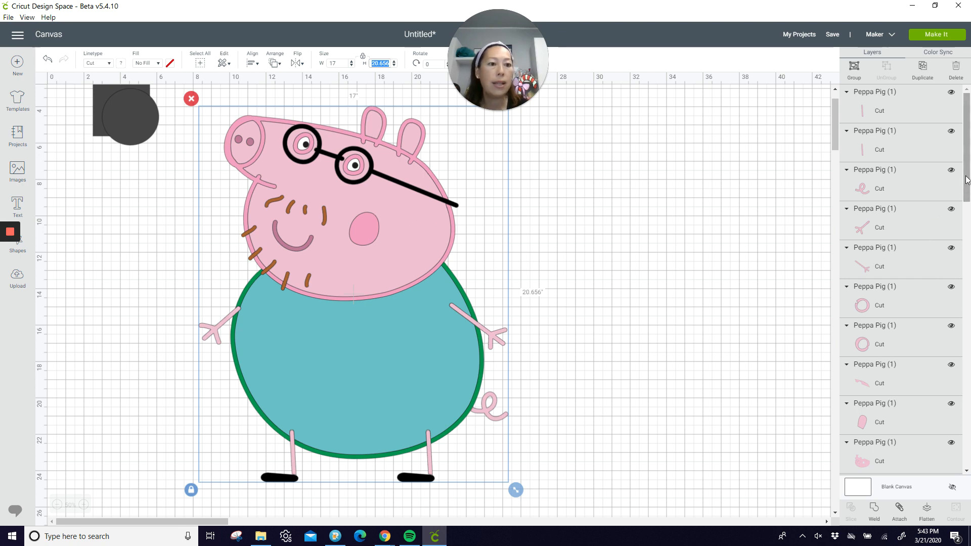
{"action": "left_click_drag", "start_coordinate": [967, 182], "coordinate": [970, 209]}
{"action": "left_click", "coordinate": [876, 358]}
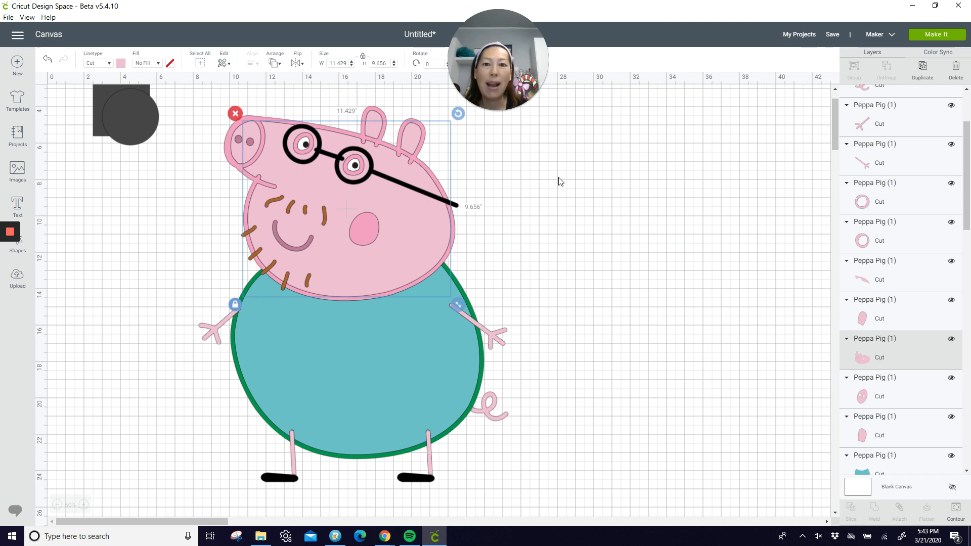
- Duplicate all the pig's pieces and weld the copies into one shape
{"action": "left_click_drag", "start_coordinate": [179, 98], "coordinate": [553, 500]}
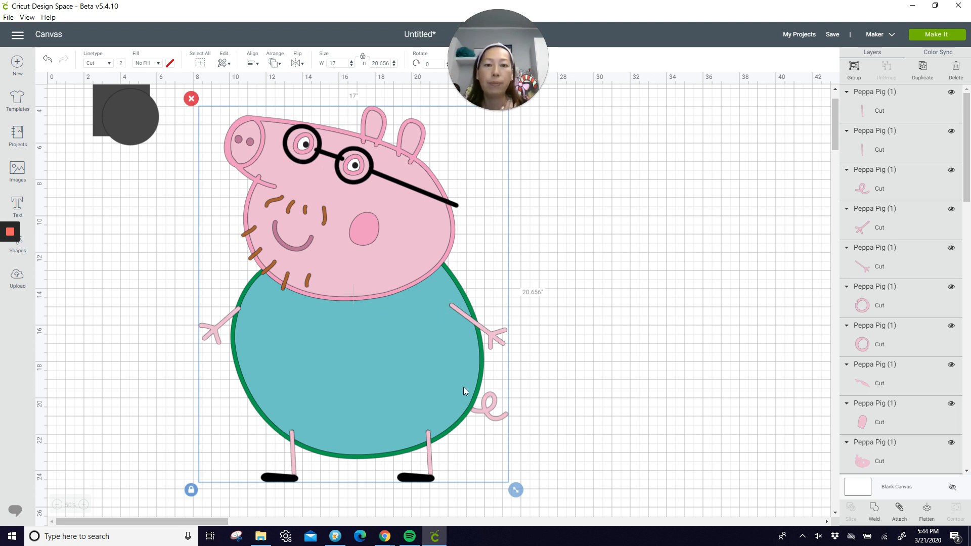
{"action": "left_click", "coordinate": [923, 70]}
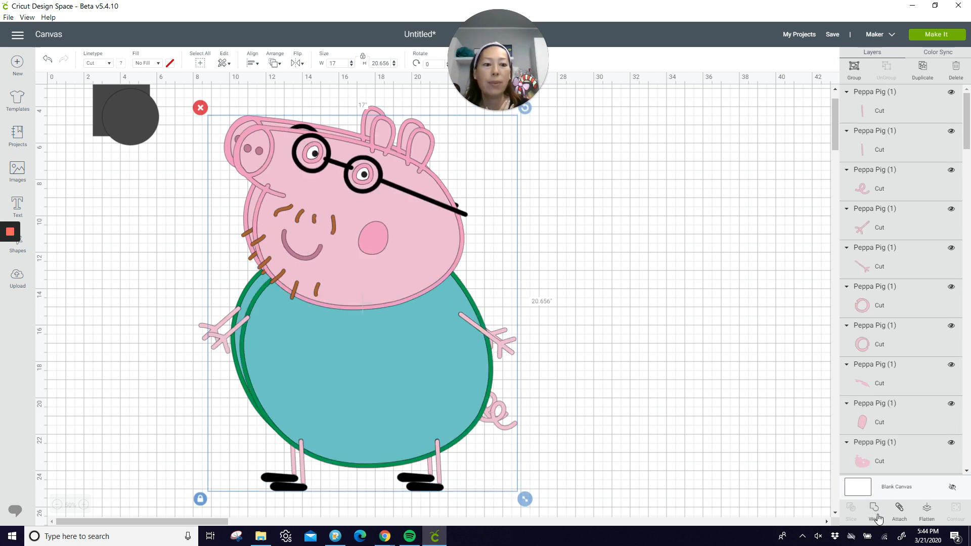
{"action": "left_click", "coordinate": [876, 515]}
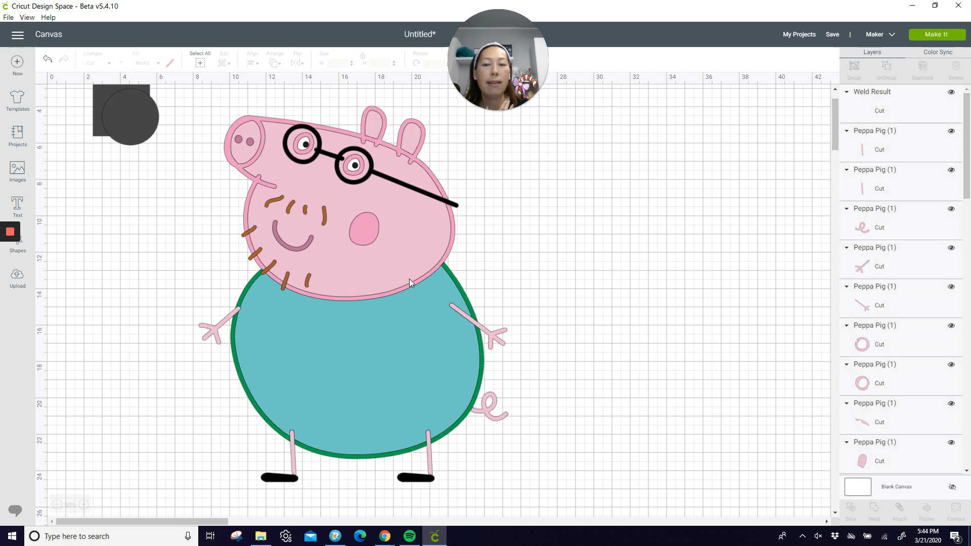
- Place the welded silhouette on the empty canvas beside the coloured pig, undoing the move back over the pig
{"action": "left_click_drag", "start_coordinate": [411, 282], "coordinate": [813, 297]}
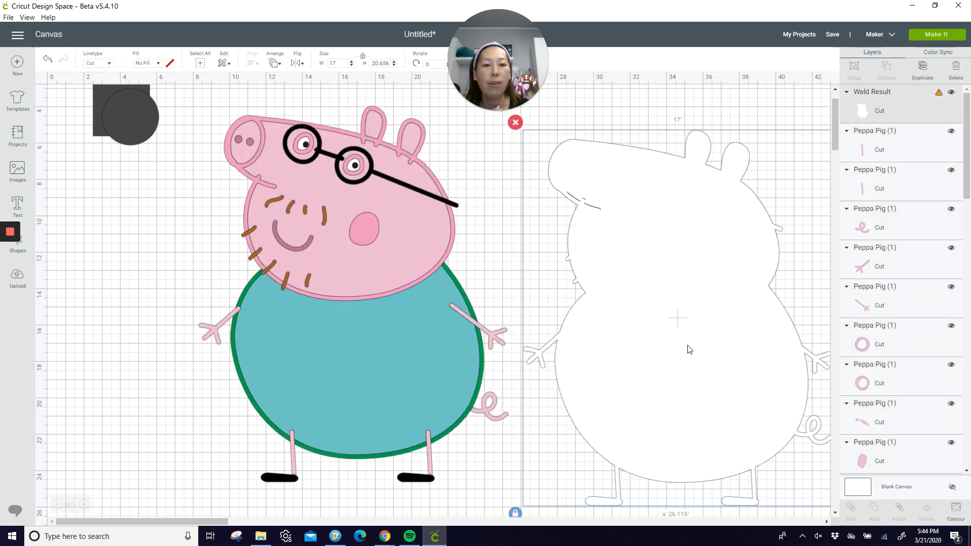
{"action": "left_click_drag", "start_coordinate": [686, 348], "coordinate": [671, 330]}
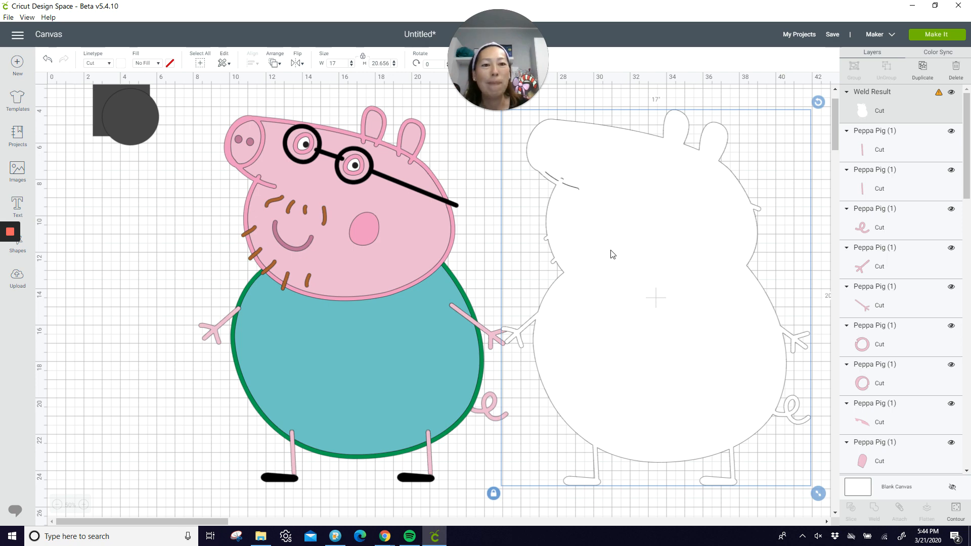
{"action": "left_click_drag", "start_coordinate": [651, 292], "coordinate": [376, 281]}
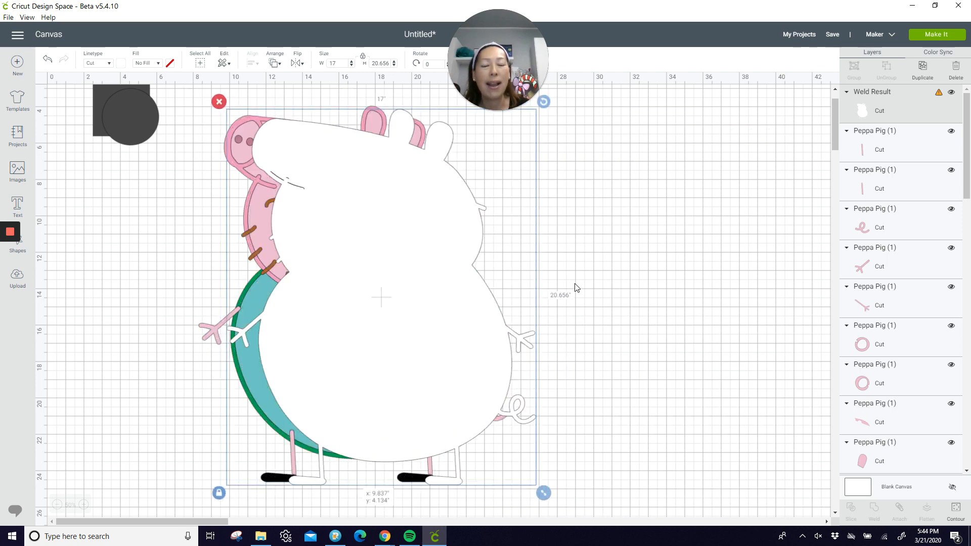
{"action": "key", "text": "ctrl+z"}
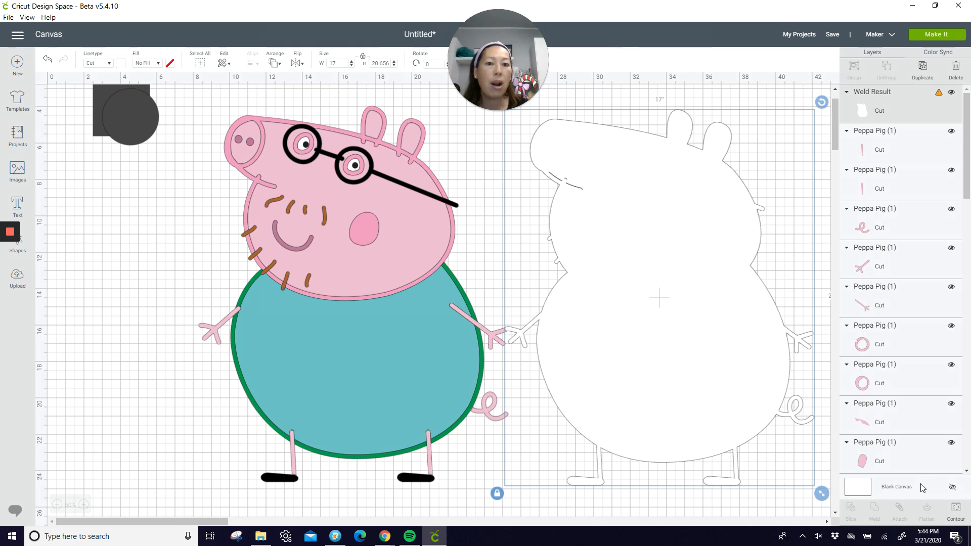
- Hide all inner contours of the welded silhouette except the oval opening of the curly tail
{"action": "left_click", "coordinate": [956, 511]}
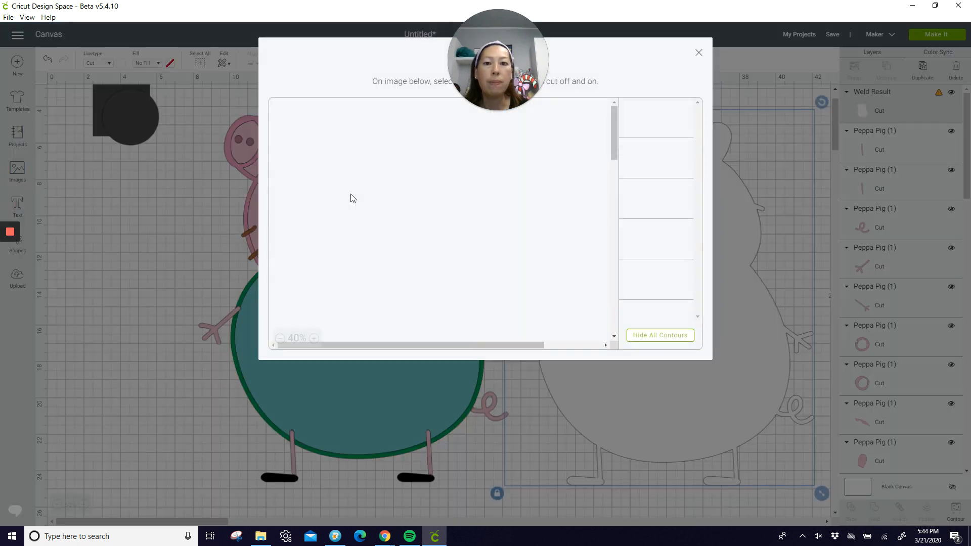
{"action": "left_click", "coordinate": [674, 335]}
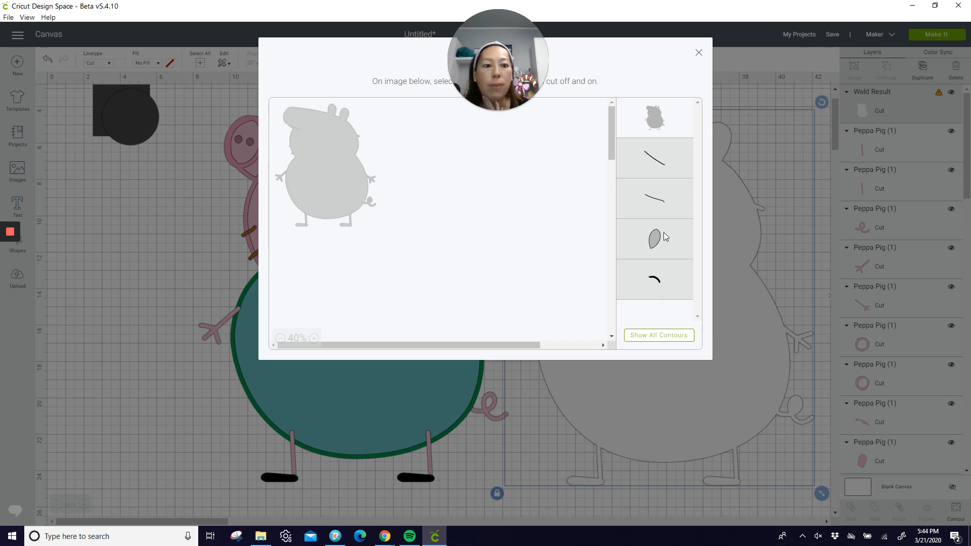
{"action": "left_click", "coordinate": [661, 251]}
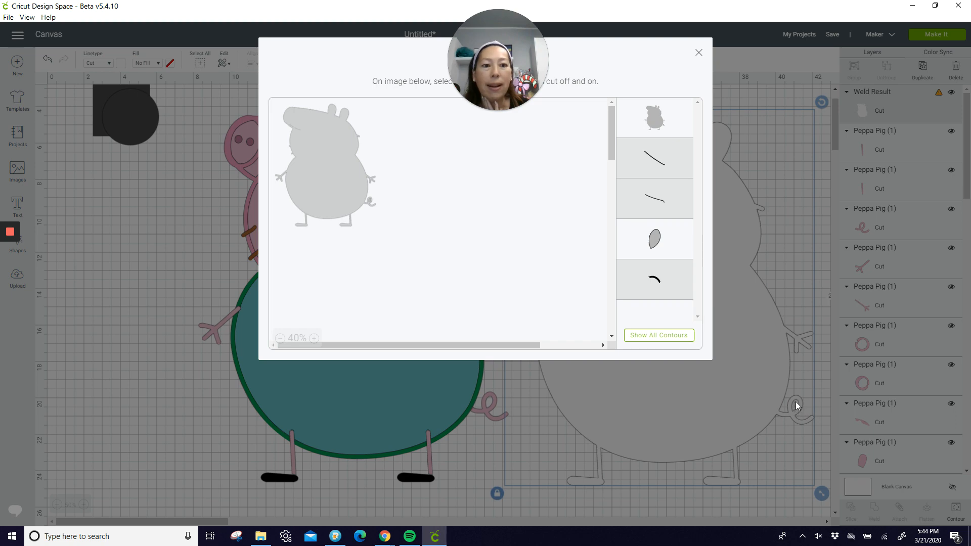
{"action": "left_click", "coordinate": [699, 54]}
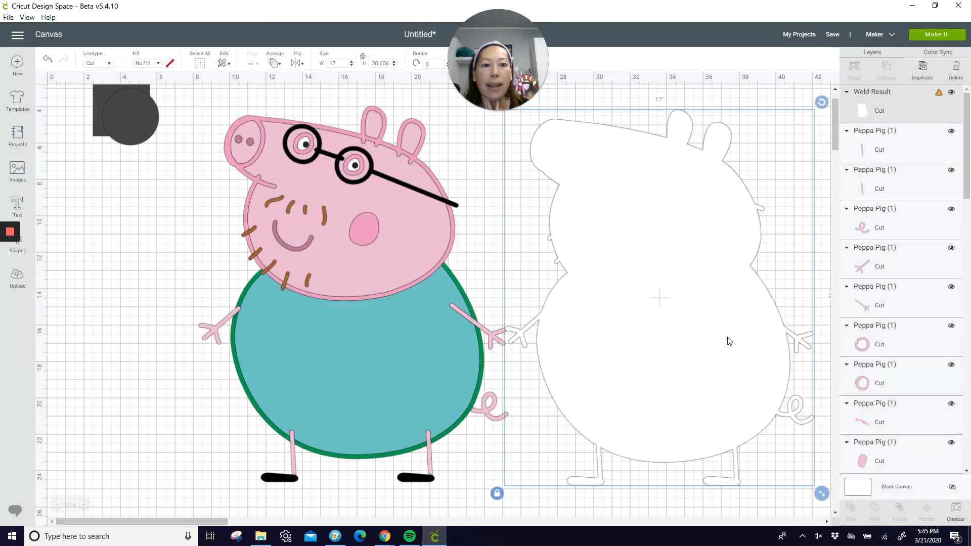
- Send the welded silhouette to the back and align it beneath the coloured pig
{"action": "left_click", "coordinate": [274, 62]}
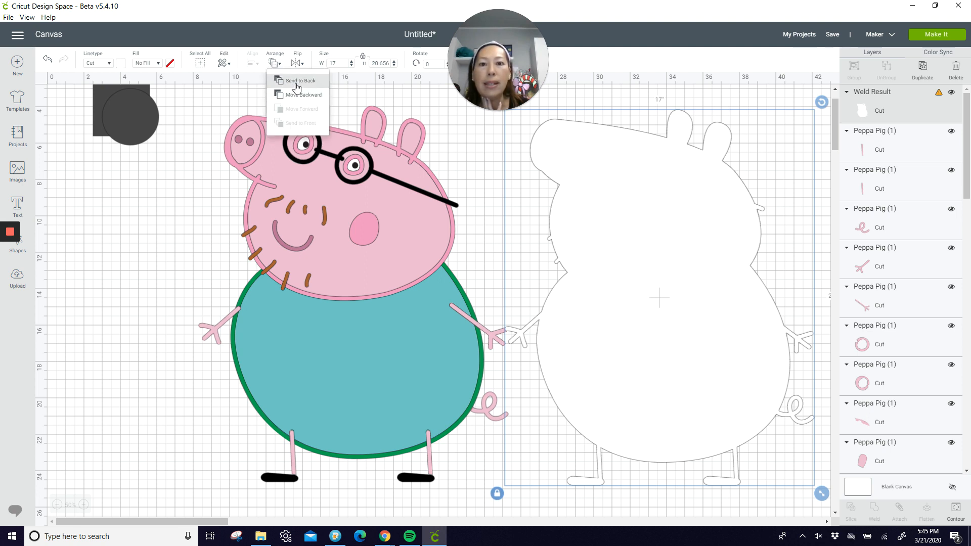
{"action": "left_click", "coordinate": [297, 81]}
{"action": "left_click_drag", "start_coordinate": [684, 307], "coordinate": [390, 309]}
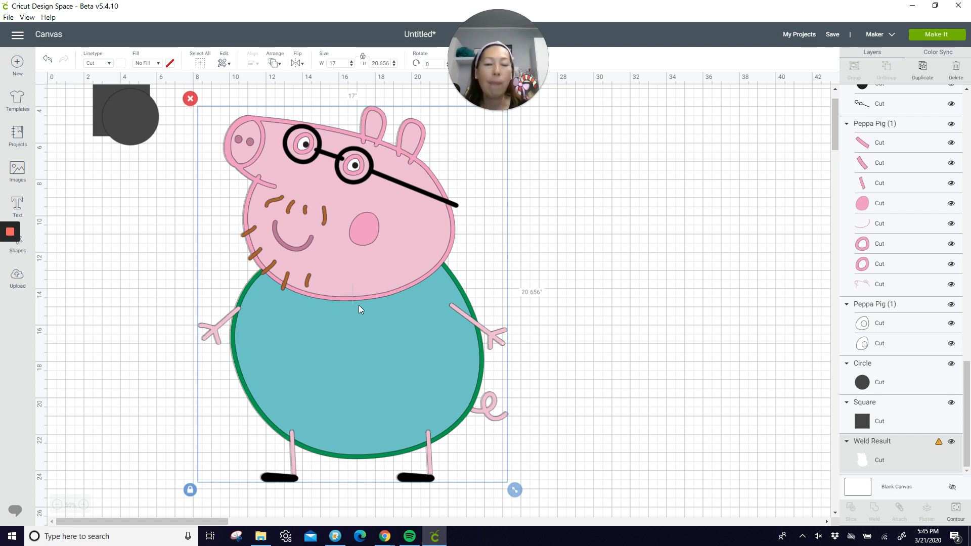
{"action": "left_click", "coordinate": [644, 257]}
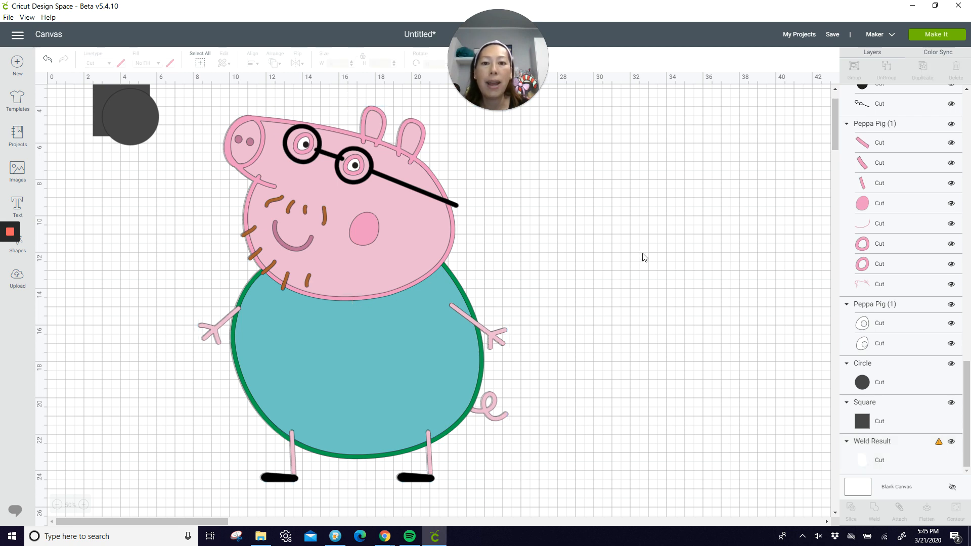
- Move the two light pink face pieces off the pig onto the empty canvas beside it
{"action": "left_click", "coordinate": [375, 223]}
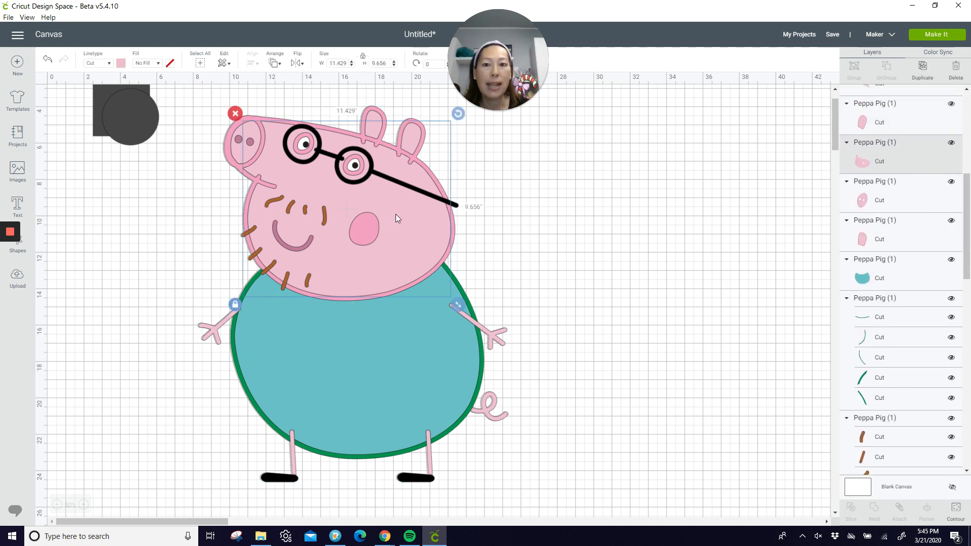
{"action": "left_click_drag", "start_coordinate": [386, 208], "coordinate": [686, 206]}
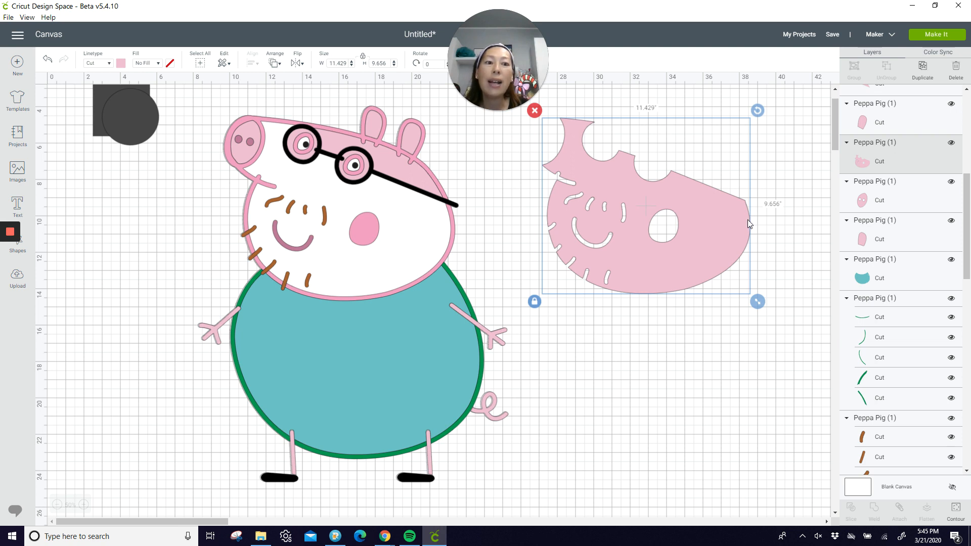
{"action": "left_click", "coordinate": [406, 171]}
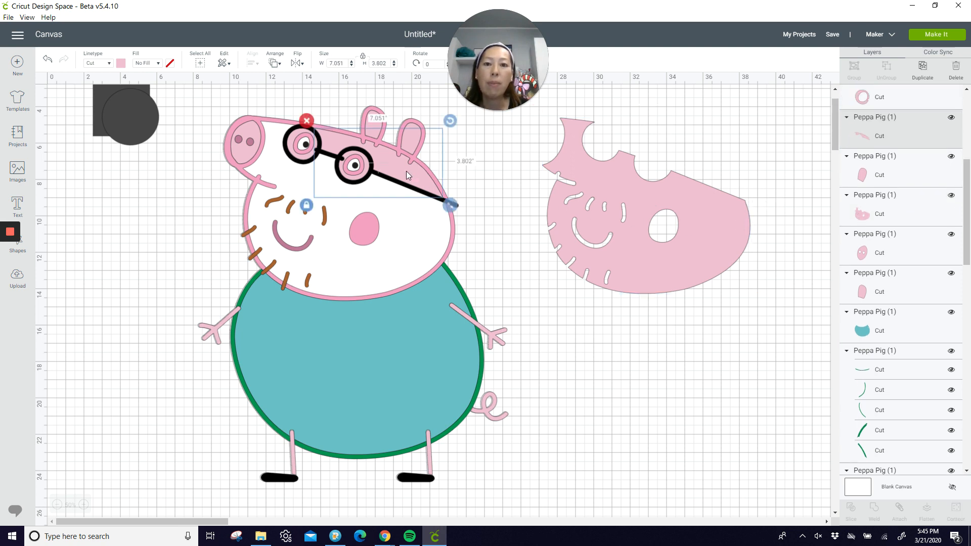
{"action": "left_click_drag", "start_coordinate": [406, 171], "coordinate": [680, 160]}
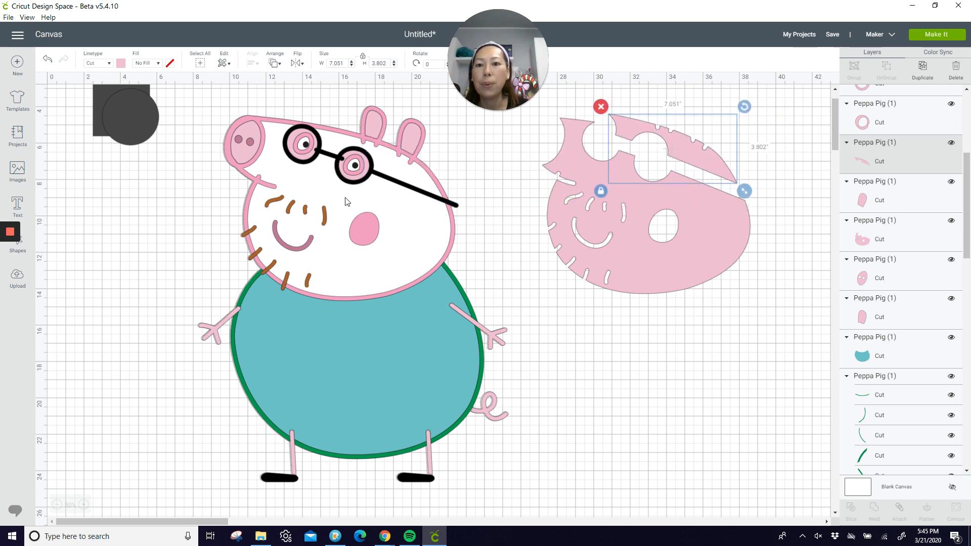
- Ungroup the black pieces and place the glasses and both shoes separately beside the pig
{"action": "left_click_drag", "start_coordinate": [458, 205], "coordinate": [623, 209]}
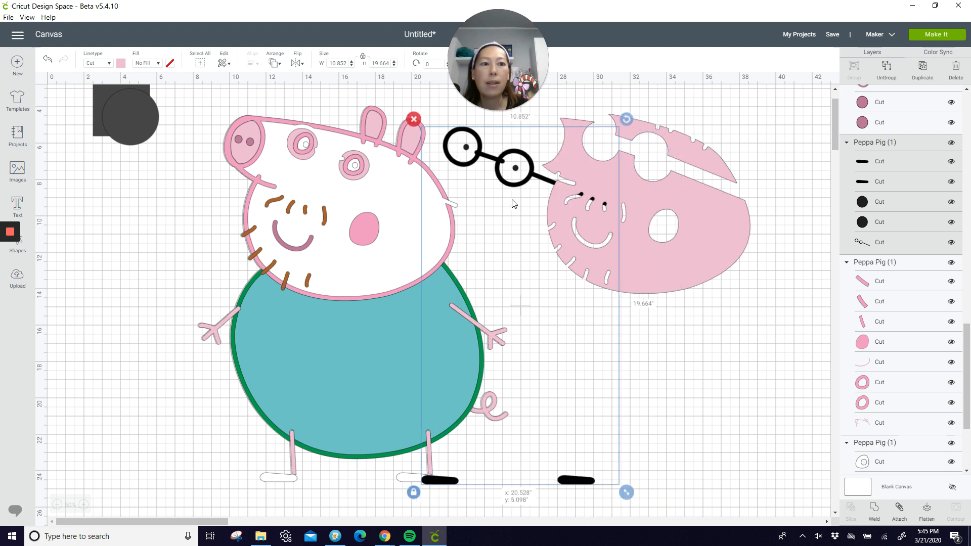
{"action": "left_click", "coordinate": [886, 69]}
{"action": "mouse_move", "coordinate": [474, 166]}
{"action": "left_mouse_down"}
{"action": "mouse_move", "coordinate": [533, 160]}
{"action": "mouse_move", "coordinate": [478, 167]}
{"action": "left_mouse_up"}
{"action": "left_click_drag", "start_coordinate": [571, 483], "coordinate": [641, 392]}
{"action": "left_click_drag", "start_coordinate": [447, 484], "coordinate": [653, 395]}
- Move the curly tail and both arms under the loose face pieces, and the teal body to the pig's other side
{"action": "left_click_drag", "start_coordinate": [494, 405], "coordinate": [604, 387]}
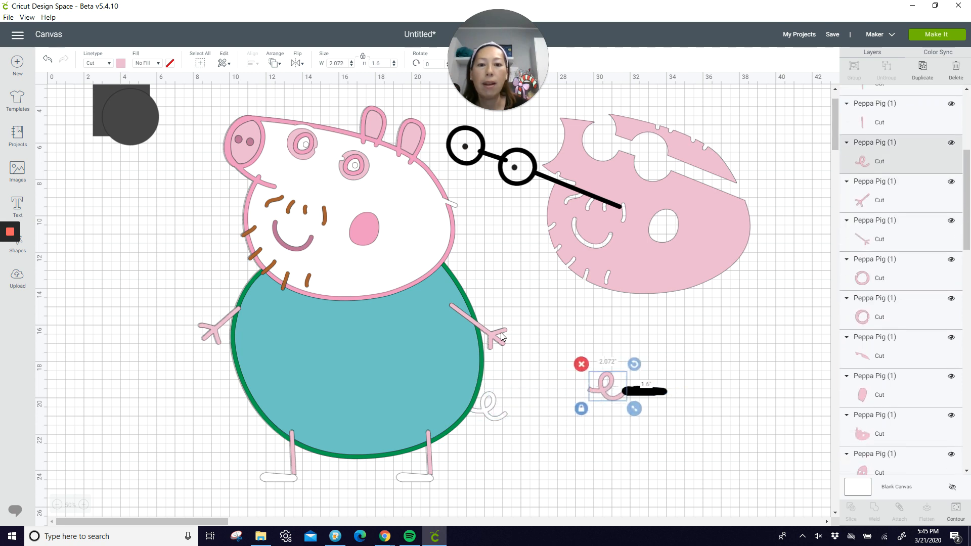
{"action": "left_click_drag", "start_coordinate": [492, 340], "coordinate": [690, 348]}
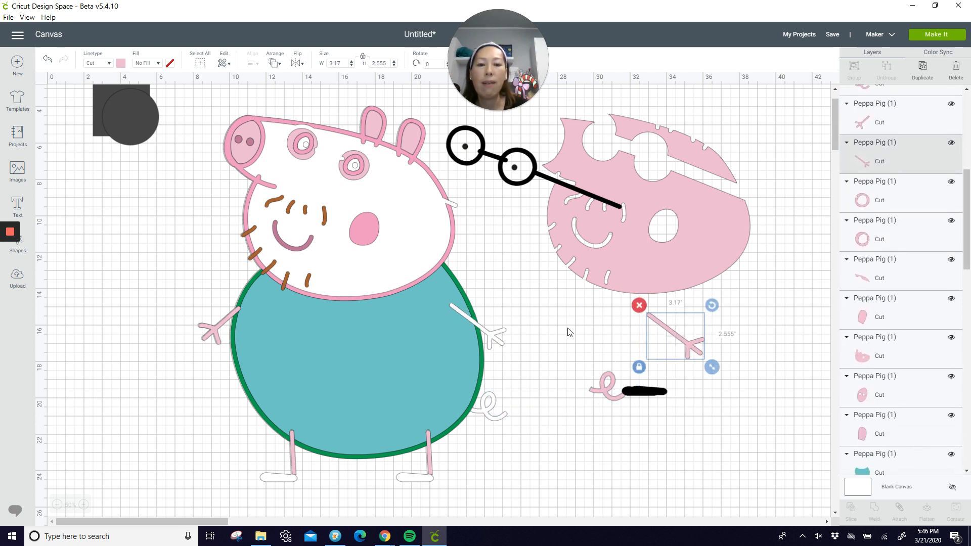
{"action": "left_click_drag", "start_coordinate": [473, 309], "coordinate": [646, 325]}
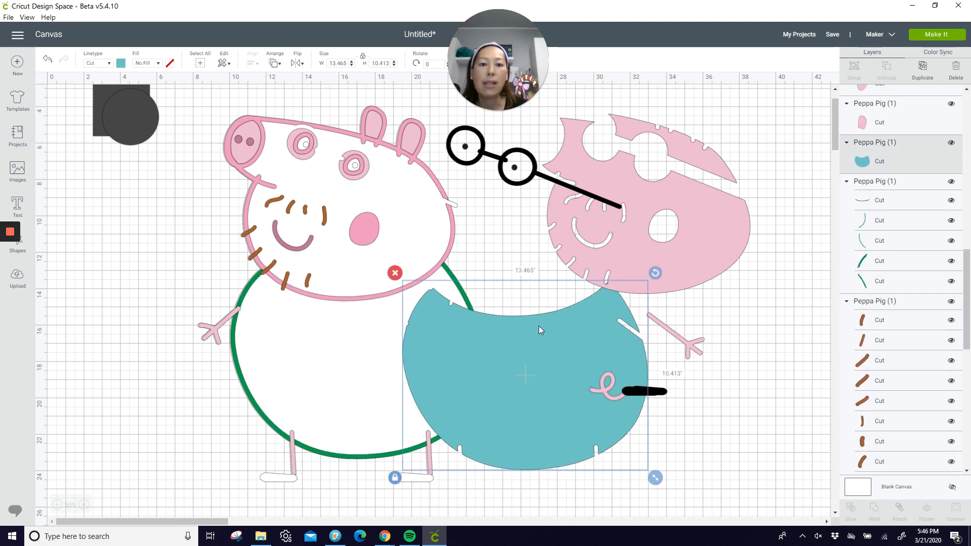
{"action": "left_click_drag", "start_coordinate": [540, 329], "coordinate": [135, 310]}
{"action": "left_click_drag", "start_coordinate": [220, 320], "coordinate": [681, 359]}
- Pull the green body outline off the silhouette, ungroup it, and move its short and long snout-side strips among the loose pieces
{"action": "left_click", "coordinate": [540, 364]}
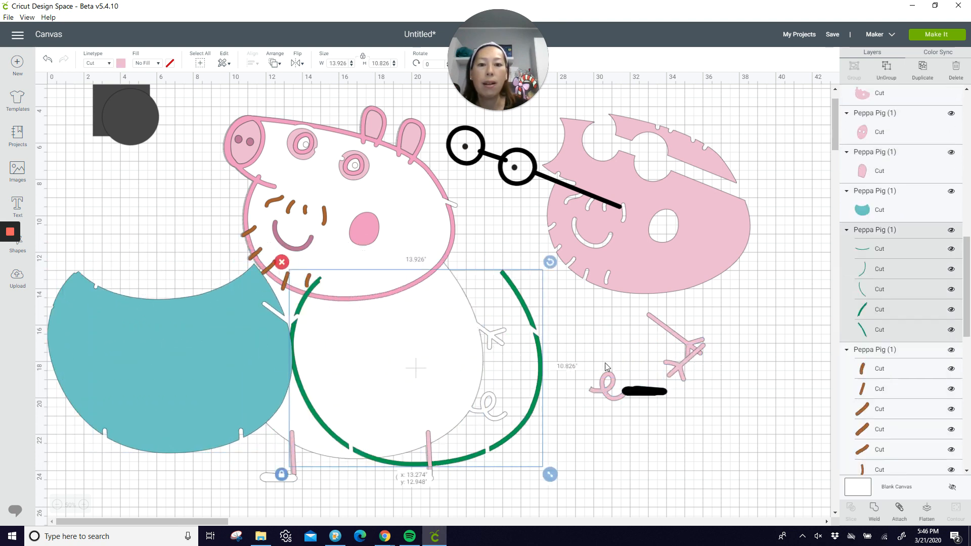
{"action": "mouse_move", "coordinate": [607, 367]}
{"action": "left_mouse_down"}
{"action": "mouse_move", "coordinate": [625, 368]}
{"action": "mouse_move", "coordinate": [609, 349]}
{"action": "left_mouse_up"}
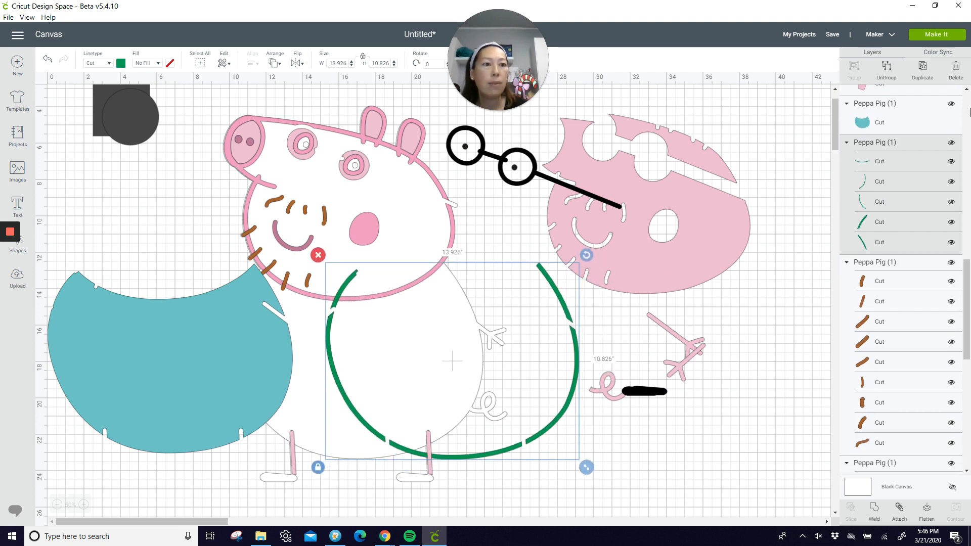
{"action": "key", "text": "Delete"}
{"action": "key", "text": "ctrl+z"}
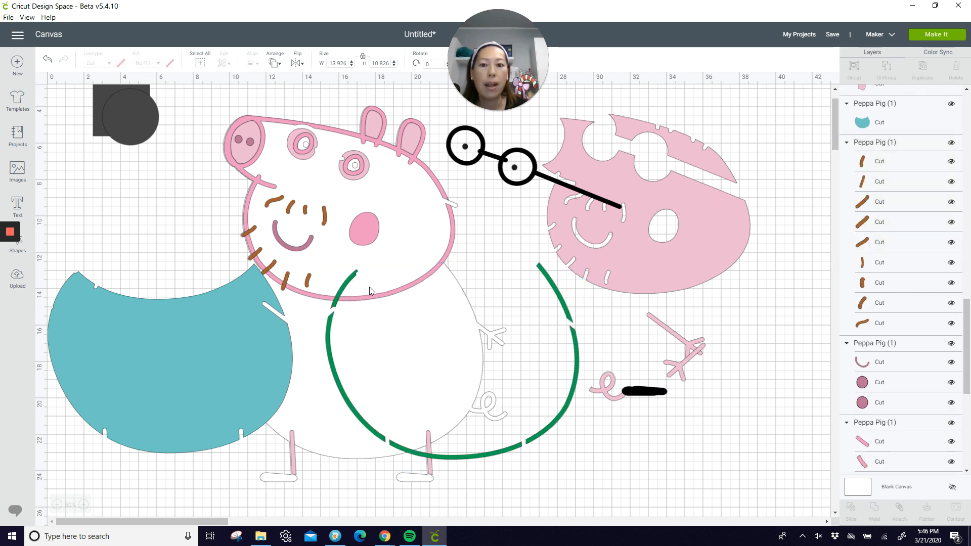
{"action": "left_click", "coordinate": [341, 294]}
{"action": "left_click_drag", "start_coordinate": [341, 295], "coordinate": [649, 265]}
{"action": "left_click", "coordinate": [349, 400]}
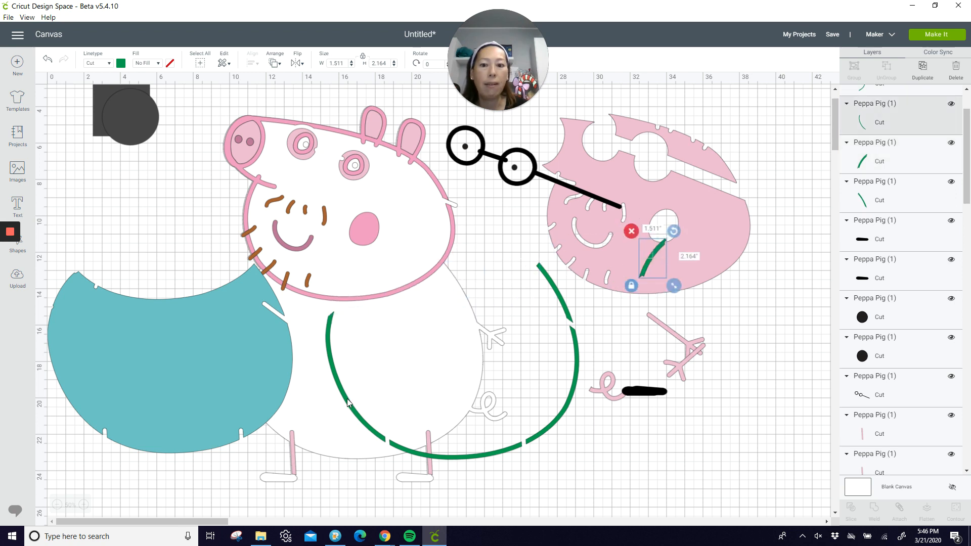
{"action": "left_click_drag", "start_coordinate": [349, 401], "coordinate": [563, 360]}
{"action": "left_click_drag", "start_coordinate": [677, 347], "coordinate": [652, 349]}
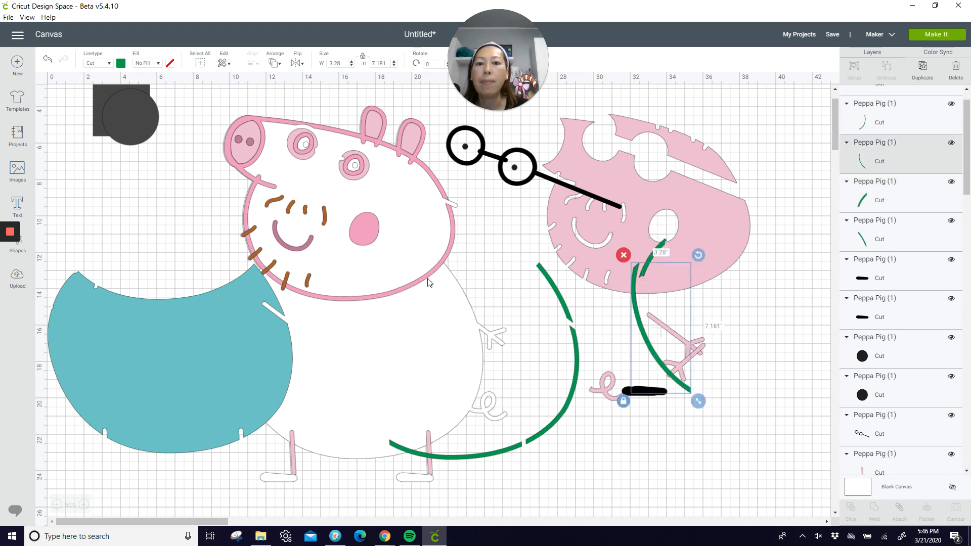
- Pull the dark pink outline group off the head, ungroup it, and shift the upper head outline on its own
{"action": "left_click", "coordinate": [423, 279]}
{"action": "left_click_drag", "start_coordinate": [423, 279], "coordinate": [518, 364]}
{"action": "left_click", "coordinate": [887, 69]}
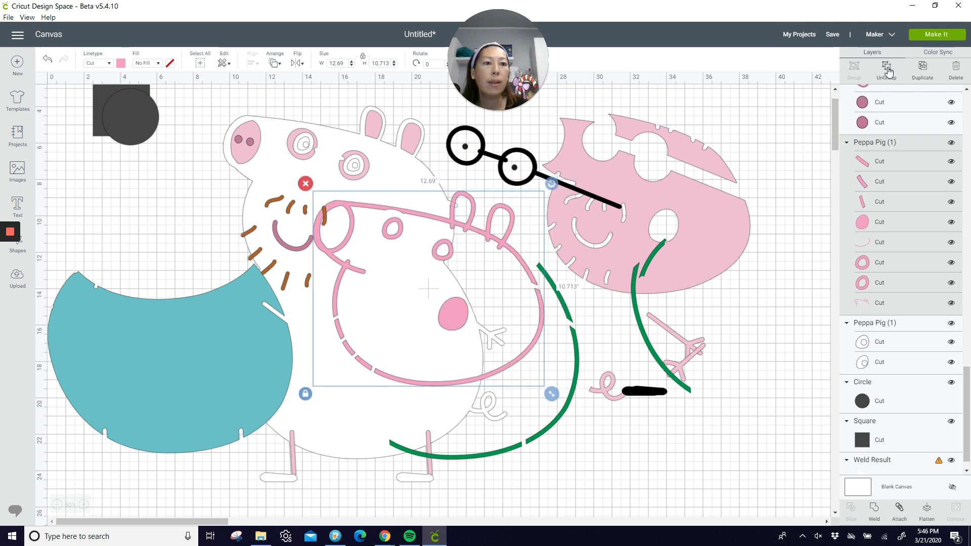
{"action": "left_click", "coordinate": [450, 226]}
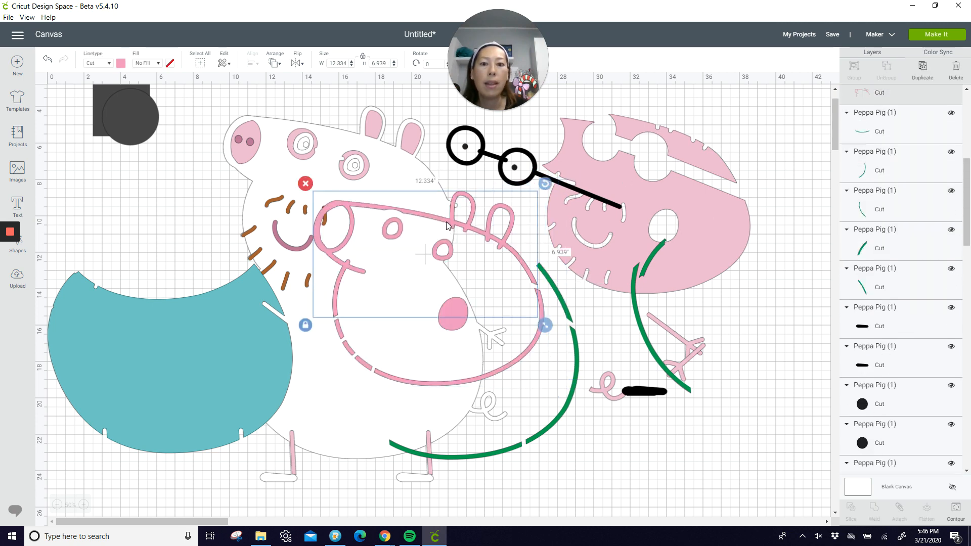
{"action": "left_click_drag", "start_coordinate": [447, 220], "coordinate": [499, 220]}
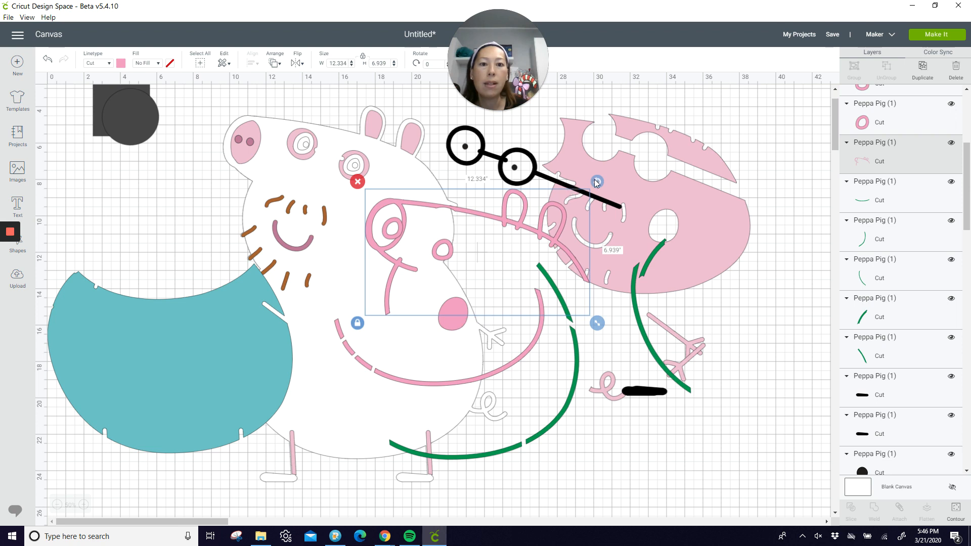
- Rotate the upper head outline to about 15° and move it to the empty canvas below the loose arms and tail
{"action": "left_click_drag", "start_coordinate": [597, 181], "coordinate": [591, 212]}
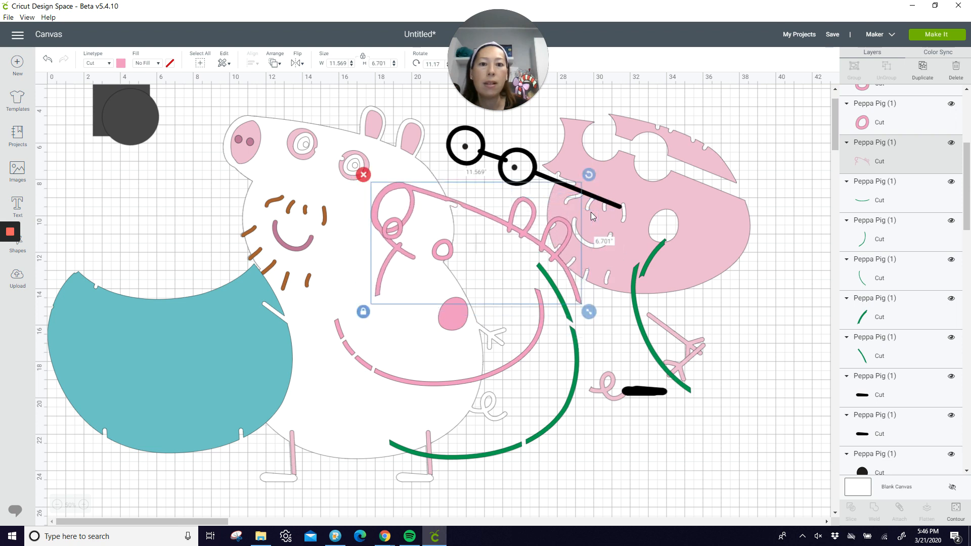
{"action": "left_click_drag", "start_coordinate": [593, 174], "coordinate": [596, 181]}
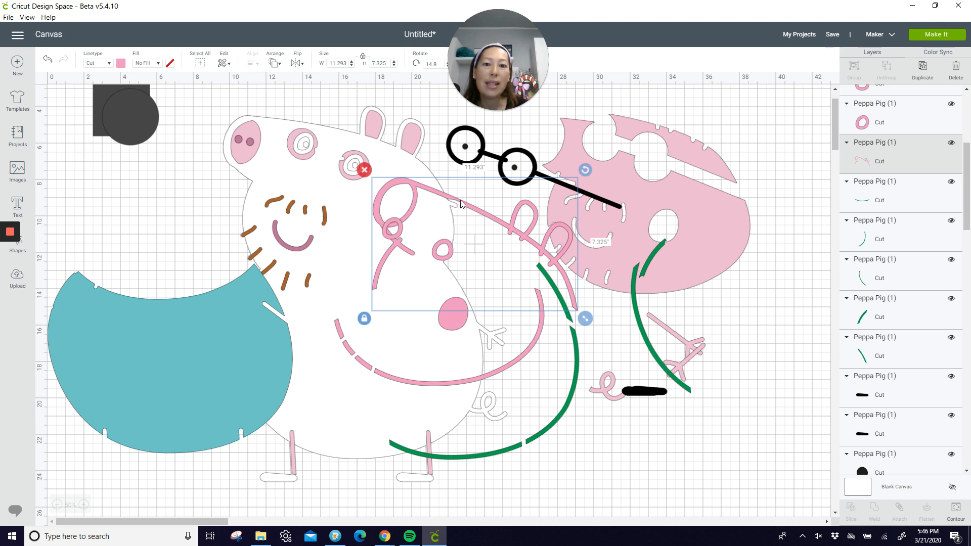
{"action": "left_click_drag", "start_coordinate": [461, 200], "coordinate": [636, 497]}
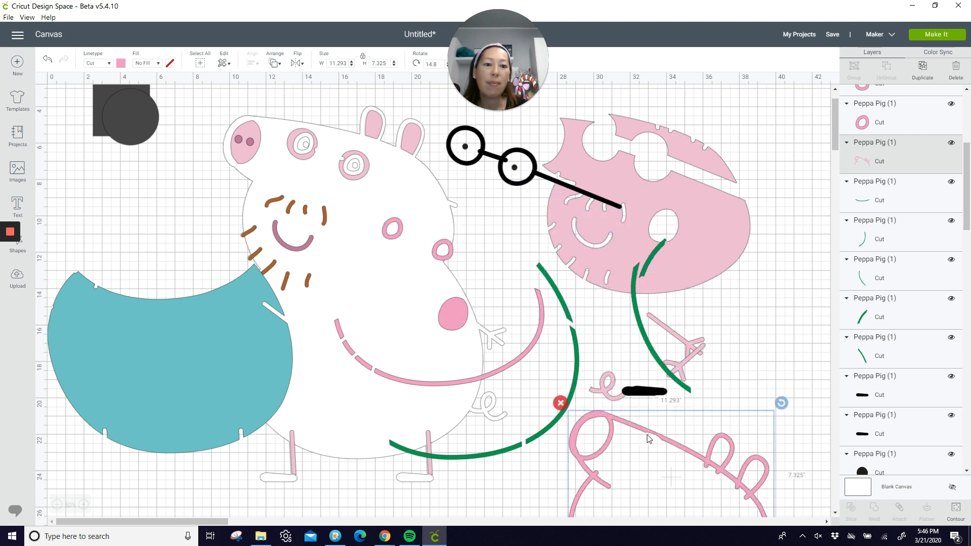
{"action": "scroll", "coordinate": [689, 399], "scroll_direction": "down", "scroll_amount": 3}
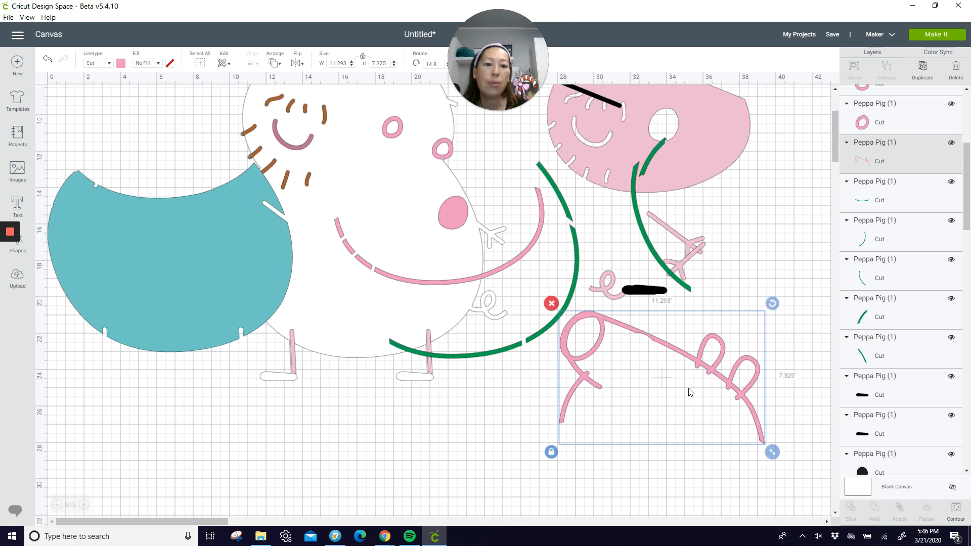
{"action": "left_click_drag", "start_coordinate": [671, 362], "coordinate": [680, 386]}
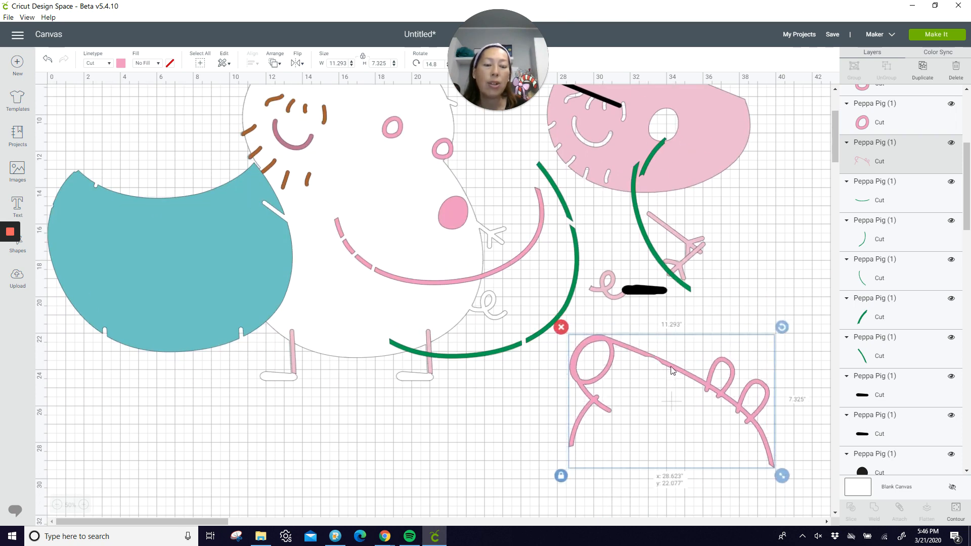
- Try different angles for the upper head outline, leave it at about 24°, and move it farther out from the pig
{"action": "left_click_drag", "start_coordinate": [780, 329], "coordinate": [728, 312]}
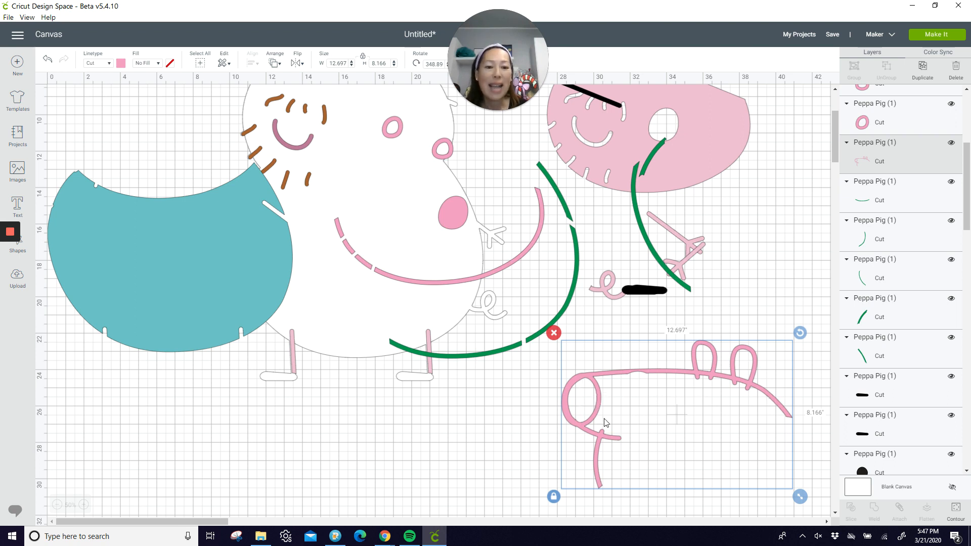
{"action": "left_click_drag", "start_coordinate": [800, 334], "coordinate": [821, 419]}
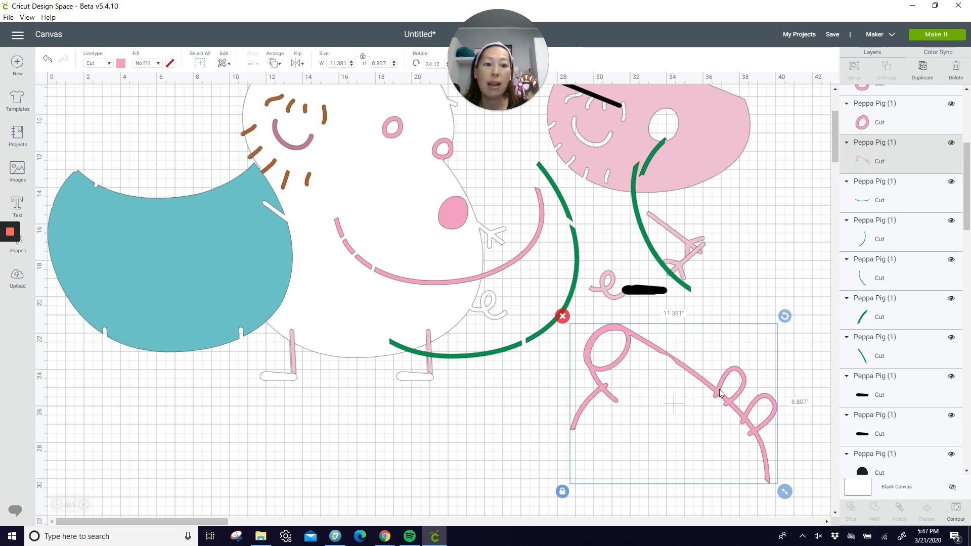
{"action": "left_click_drag", "start_coordinate": [720, 389], "coordinate": [825, 341]}
{"action": "scroll", "coordinate": [365, 241], "scroll_direction": "up", "scroll_amount": 1}
{"action": "scroll", "coordinate": [366, 241], "scroll_direction": "up", "scroll_amount": 3}
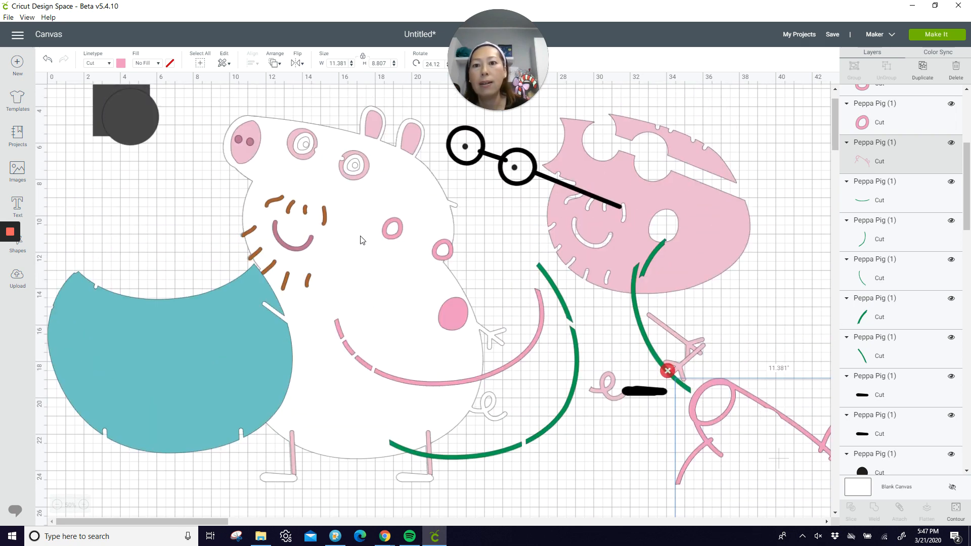
- Move the snout piece and the grouped smile and nostrils from the silhouette onto the loose face pieces
{"action": "left_click", "coordinate": [345, 175]}
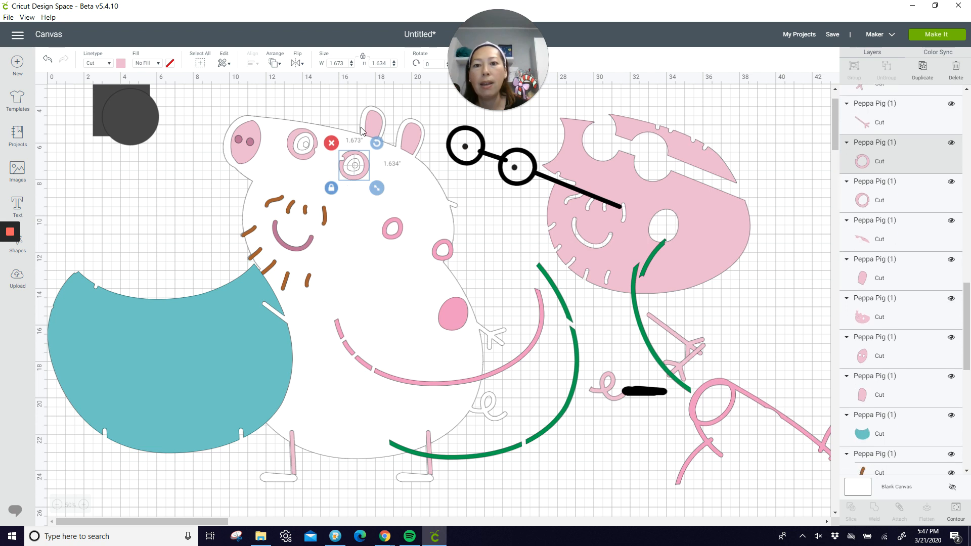
{"action": "left_click", "coordinate": [376, 125]}
{"action": "left_click", "coordinate": [235, 135]}
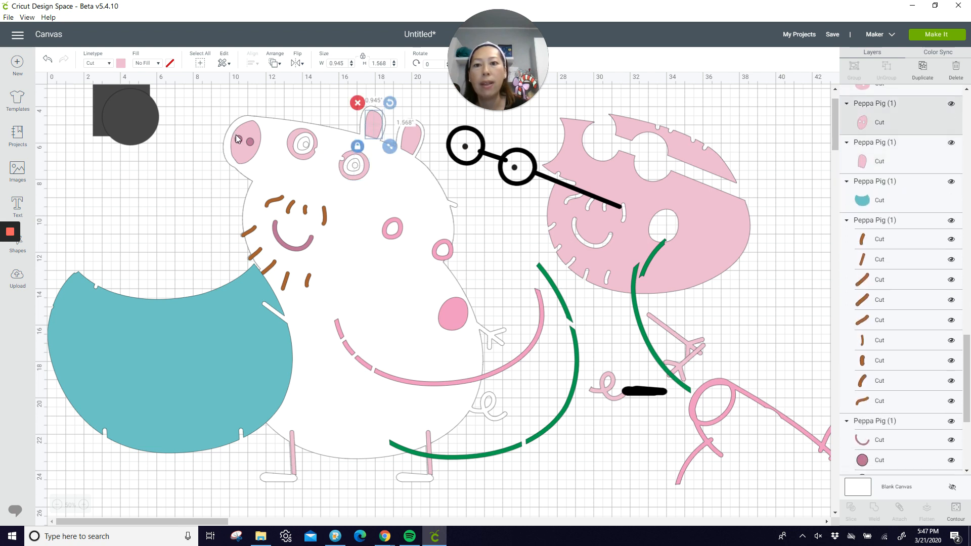
{"action": "left_click_drag", "start_coordinate": [241, 141], "coordinate": [665, 191]}
{"action": "left_click_drag", "start_coordinate": [307, 246], "coordinate": [650, 237]}
- Move the lower head outline, the cheek, one dark pink eye ring and the welded silhouette over to the loose face pieces
{"action": "left_click_drag", "start_coordinate": [380, 374], "coordinate": [621, 316]}
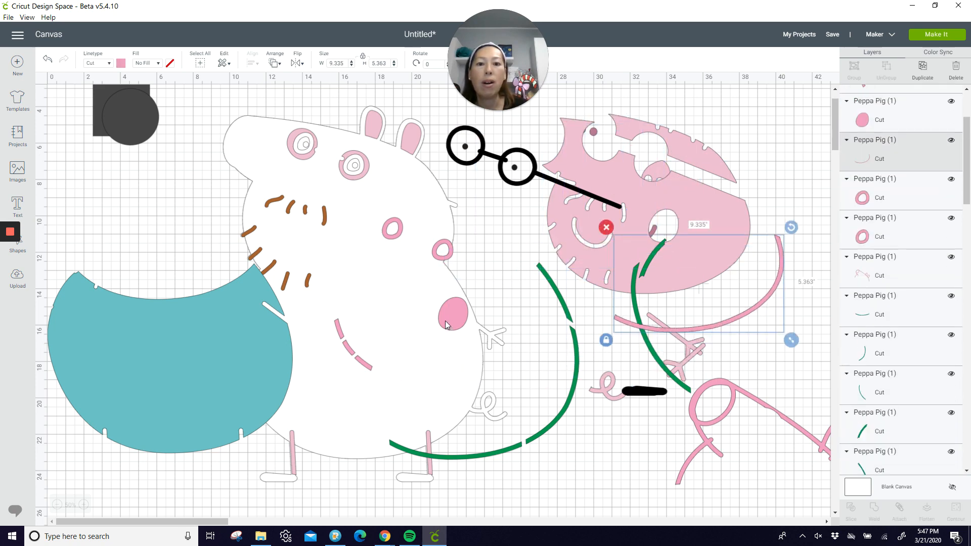
{"action": "left_click_drag", "start_coordinate": [452, 313], "coordinate": [600, 298]}
{"action": "left_click_drag", "start_coordinate": [443, 250], "coordinate": [606, 252]}
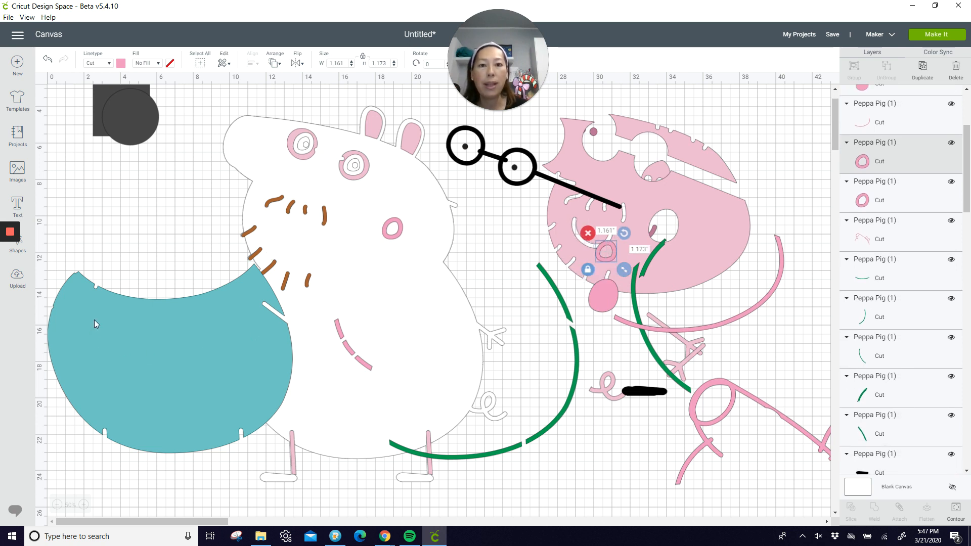
{"action": "left_click", "coordinate": [461, 303]}
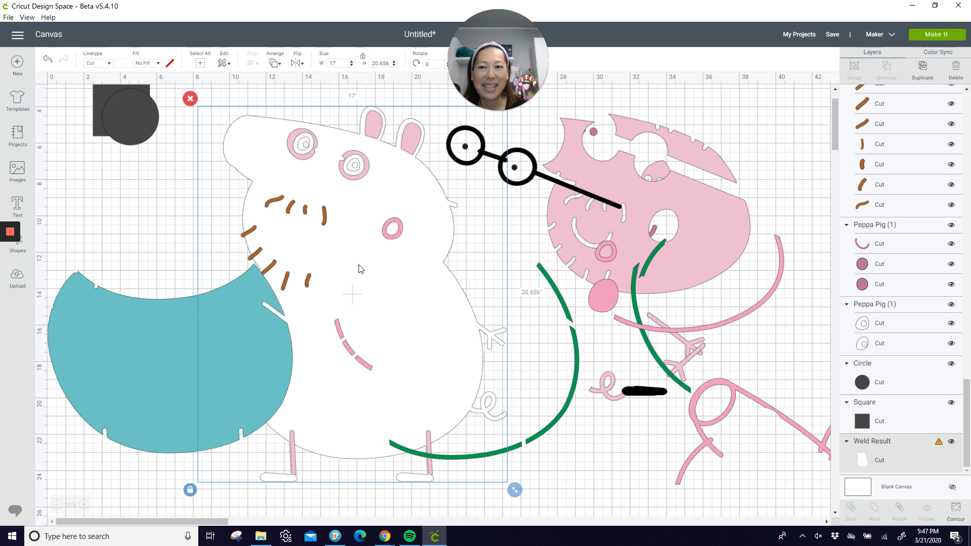
{"action": "left_click_drag", "start_coordinate": [356, 264], "coordinate": [654, 235]}
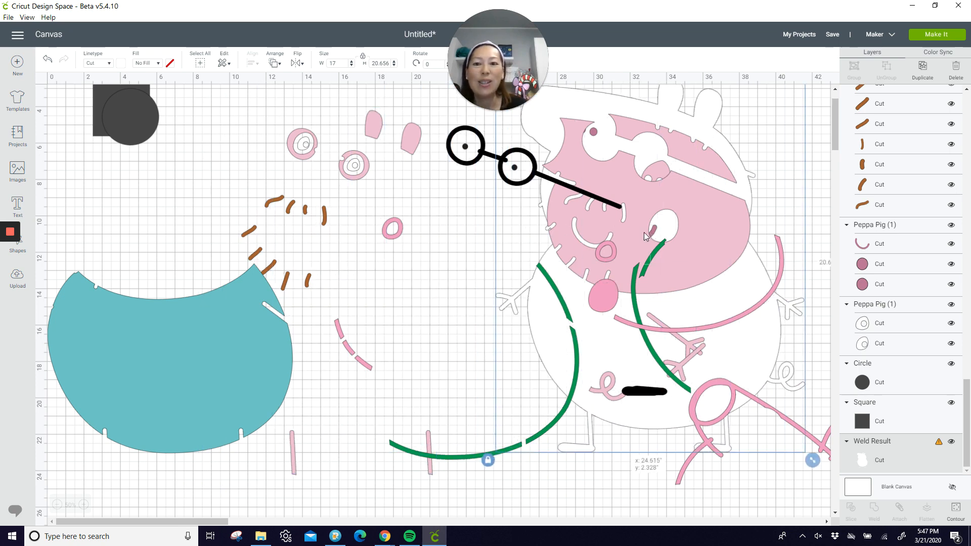
- Rotate the teal body to about 98° and place it at the canvas's edge
{"action": "left_click", "coordinate": [192, 340]}
{"action": "left_click_drag", "start_coordinate": [192, 341], "coordinate": [144, 356]}
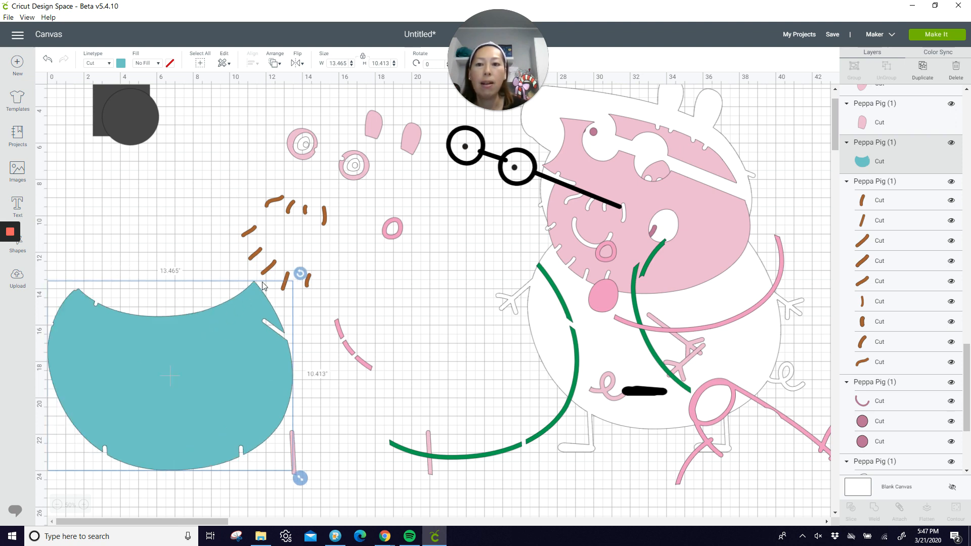
{"action": "left_click_drag", "start_coordinate": [299, 272], "coordinate": [197, 418]}
{"action": "left_click_drag", "start_coordinate": [159, 338], "coordinate": [147, 323]}
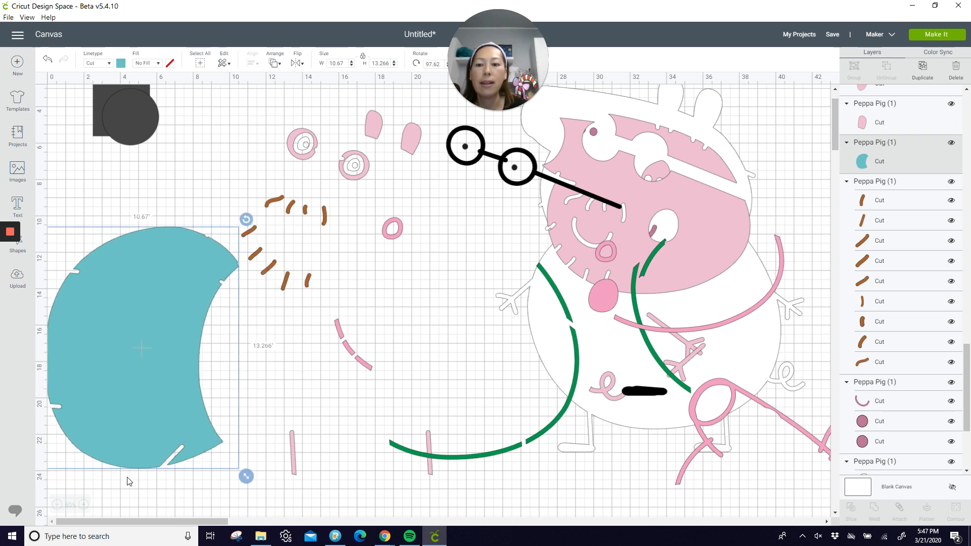
- Move all the pig pieces except the teal body away together to clear the area around the body
{"action": "left_click", "coordinate": [260, 97]}
{"action": "left_click_drag", "start_coordinate": [258, 99], "coordinate": [769, 471]}
{"action": "left_click_drag", "start_coordinate": [380, 211], "coordinate": [817, 208]}
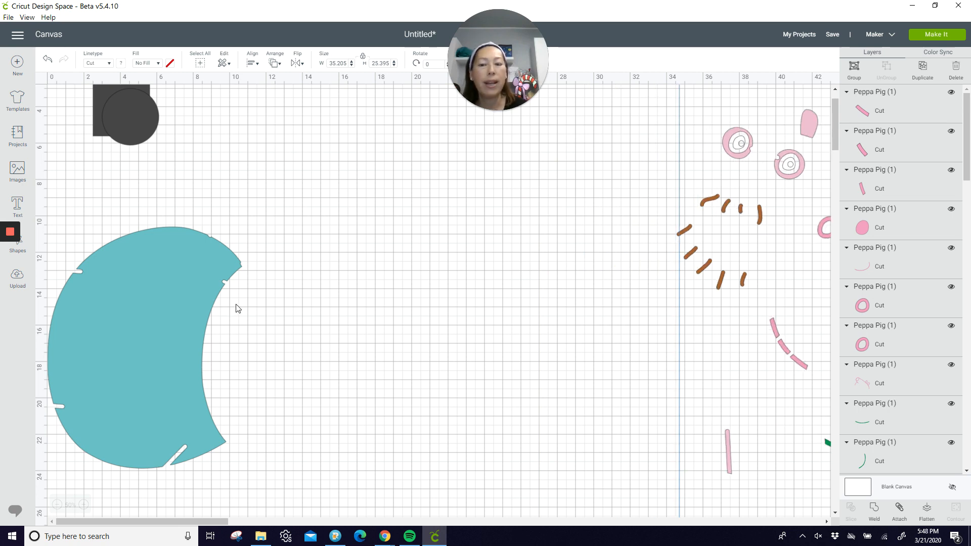
- Move the teal body into the open canvas area and rotate it to about 6°
{"action": "left_click", "coordinate": [137, 341]}
{"action": "left_click_drag", "start_coordinate": [163, 262], "coordinate": [288, 217]}
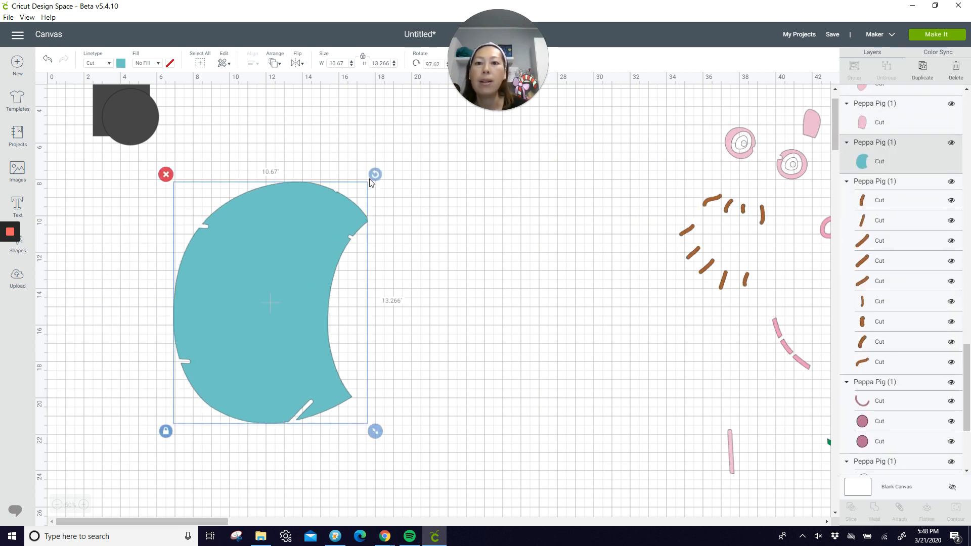
{"action": "mouse_move", "coordinate": [376, 175]}
{"action": "left_mouse_down"}
{"action": "mouse_move", "coordinate": [348, 161]}
{"action": "mouse_move", "coordinate": [251, 184]}
{"action": "mouse_move", "coordinate": [195, 263]}
{"action": "mouse_move", "coordinate": [199, 252]}
{"action": "mouse_move", "coordinate": [177, 220]}
{"action": "left_mouse_up"}
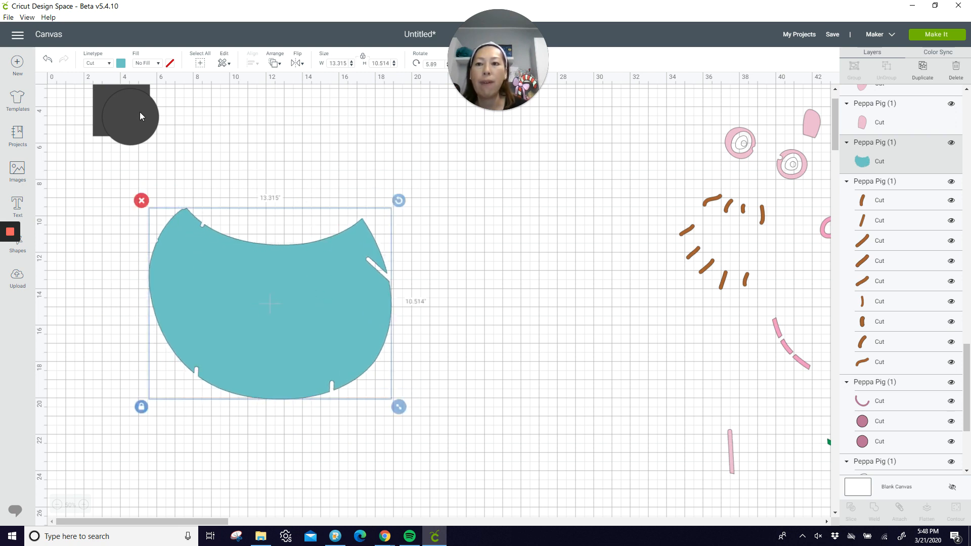
- Move the dark circle off the square, duplicate the square, enlarge the copy to about 11.67 inches and place it over the teal body's right half
{"action": "left_click_drag", "start_coordinate": [140, 112], "coordinate": [278, 135]}
{"action": "left_click", "coordinate": [124, 114]}
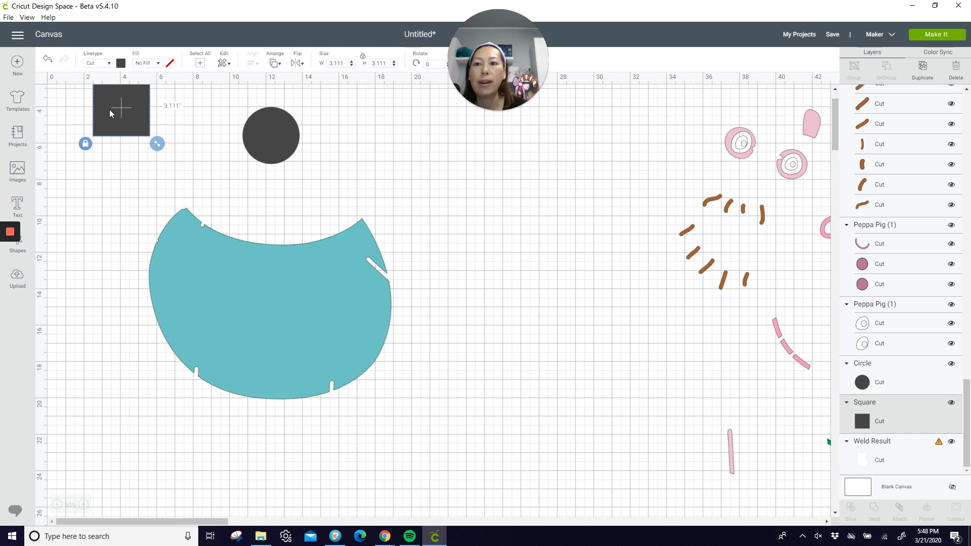
{"action": "left_click", "coordinate": [923, 69]}
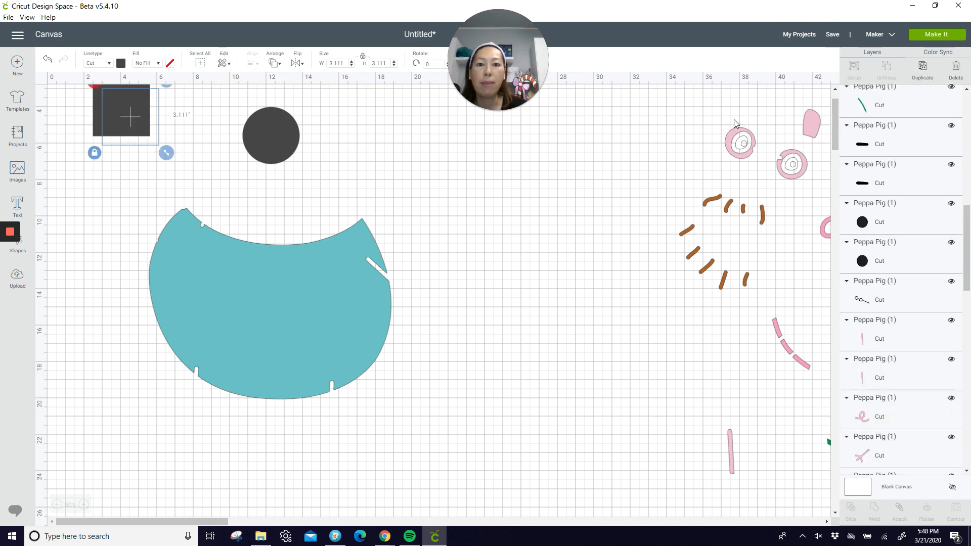
{"action": "left_click_drag", "start_coordinate": [149, 122], "coordinate": [127, 238]}
{"action": "left_click_drag", "start_coordinate": [147, 271], "coordinate": [304, 357]}
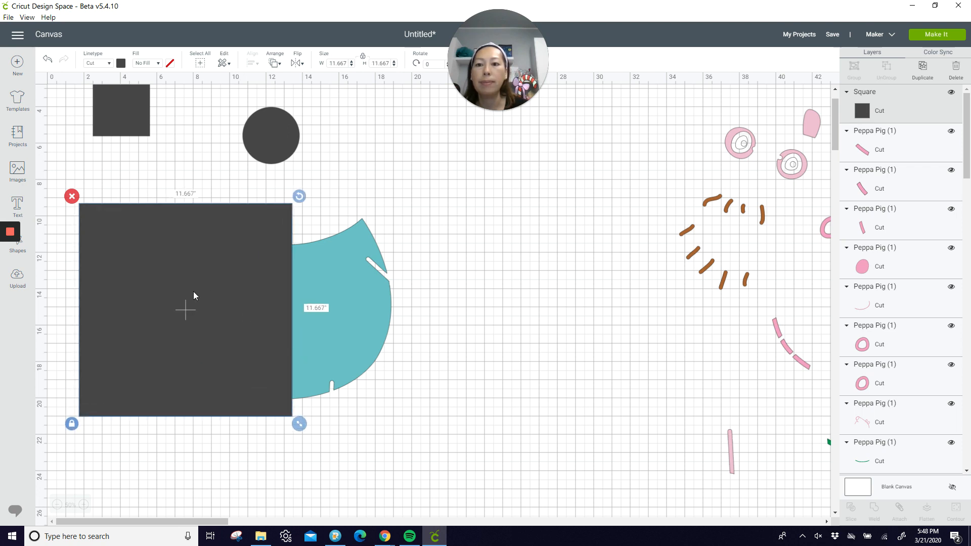
{"action": "left_click_drag", "start_coordinate": [185, 302], "coordinate": [372, 310]}
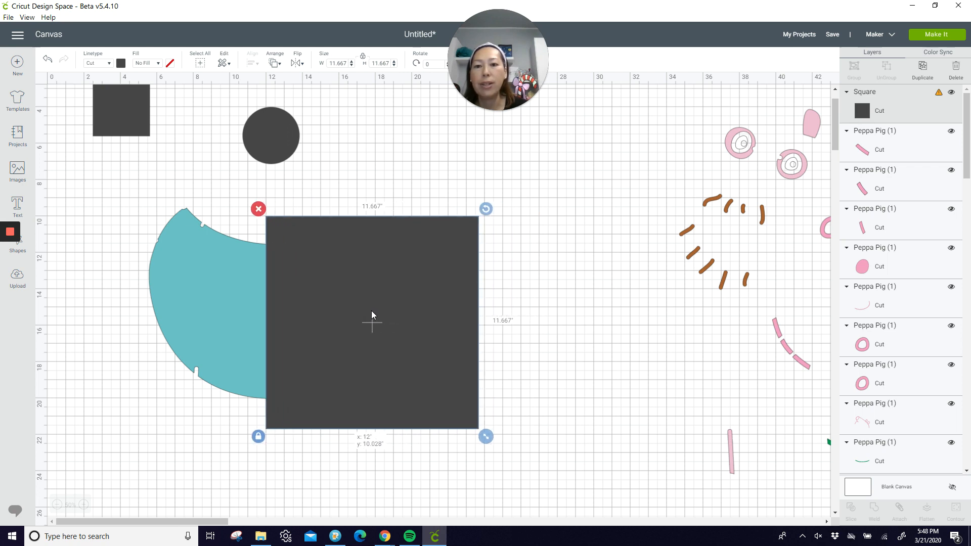
- Slice the teal body with the overlapping square and delete both dark leftover pieces
{"action": "left_click", "coordinate": [135, 357]}
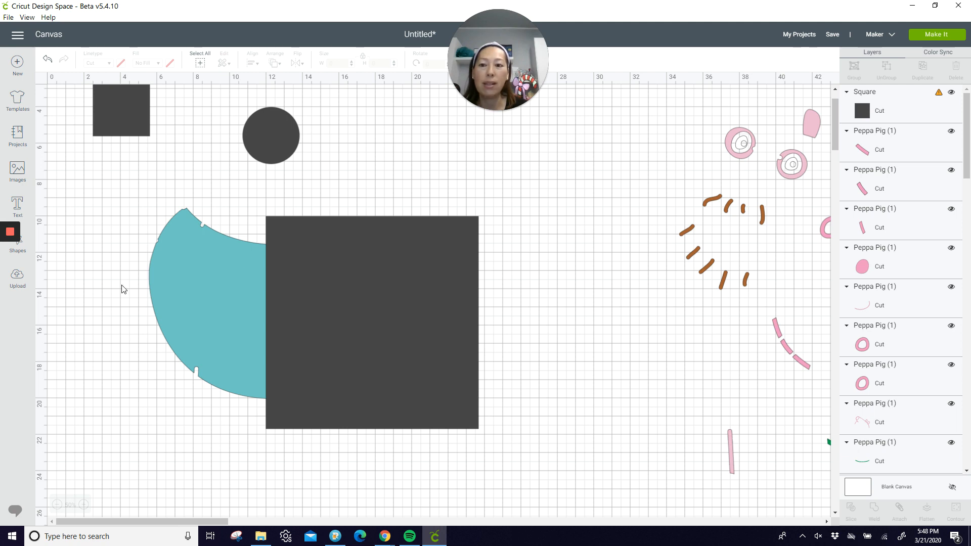
{"action": "left_click_drag", "start_coordinate": [122, 284], "coordinate": [394, 344]}
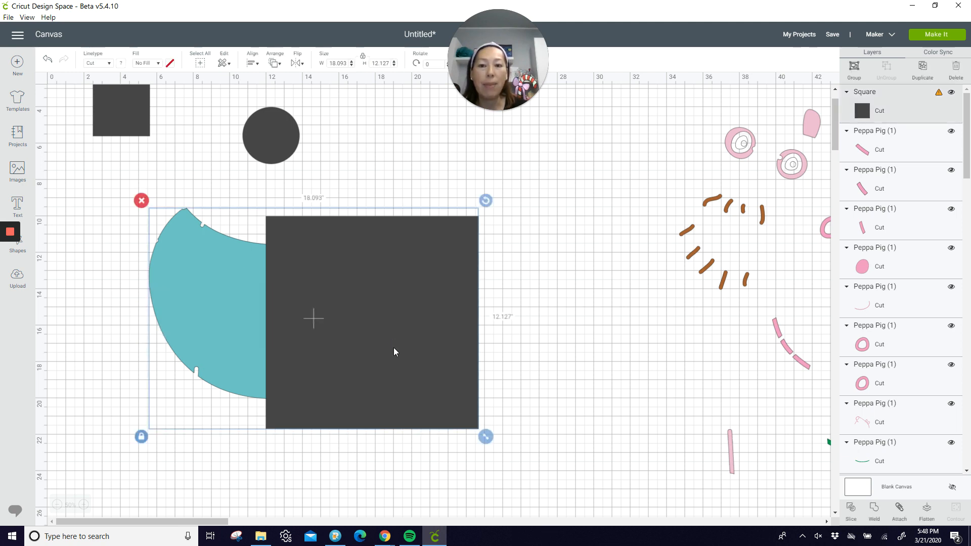
{"action": "left_click", "coordinate": [851, 509]}
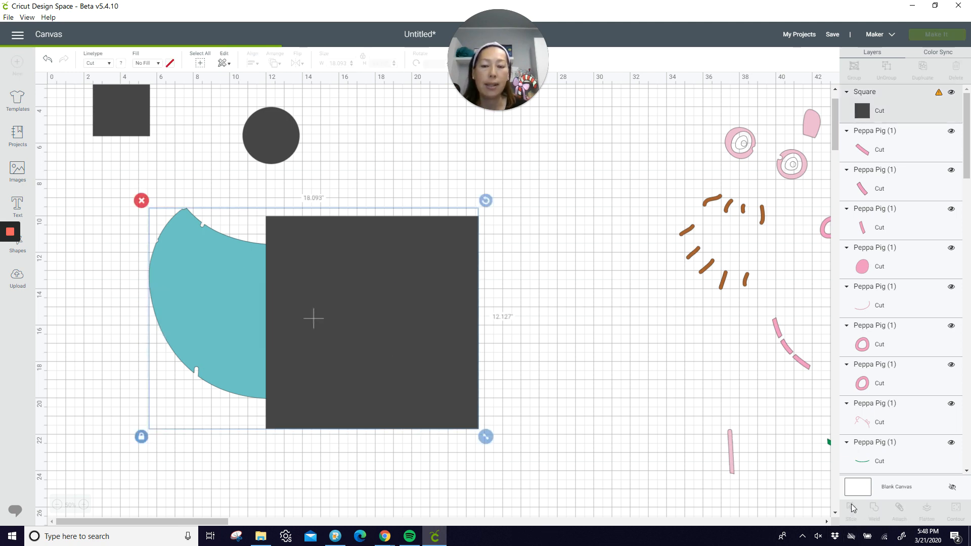
{"action": "left_click_drag", "start_coordinate": [346, 272], "coordinate": [588, 338]}
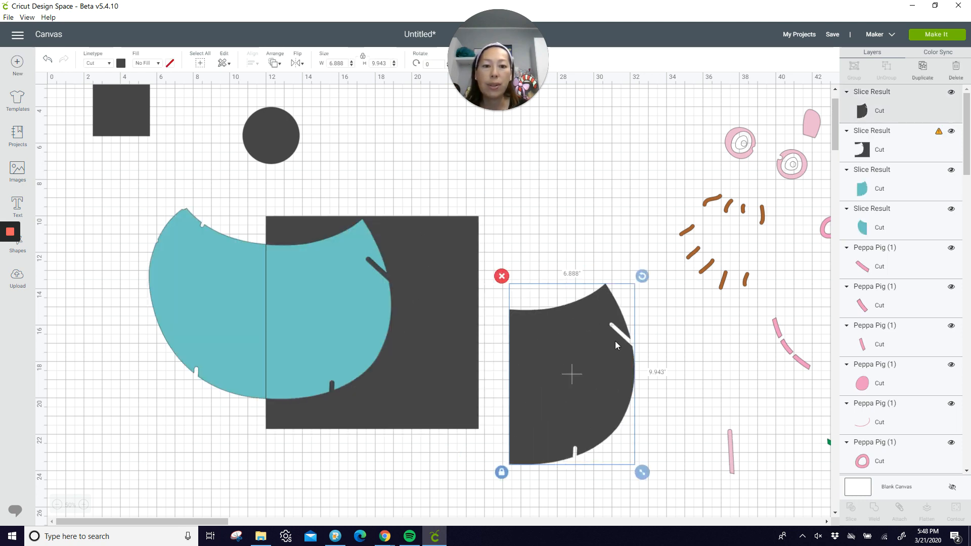
{"action": "left_click", "coordinate": [502, 276]}
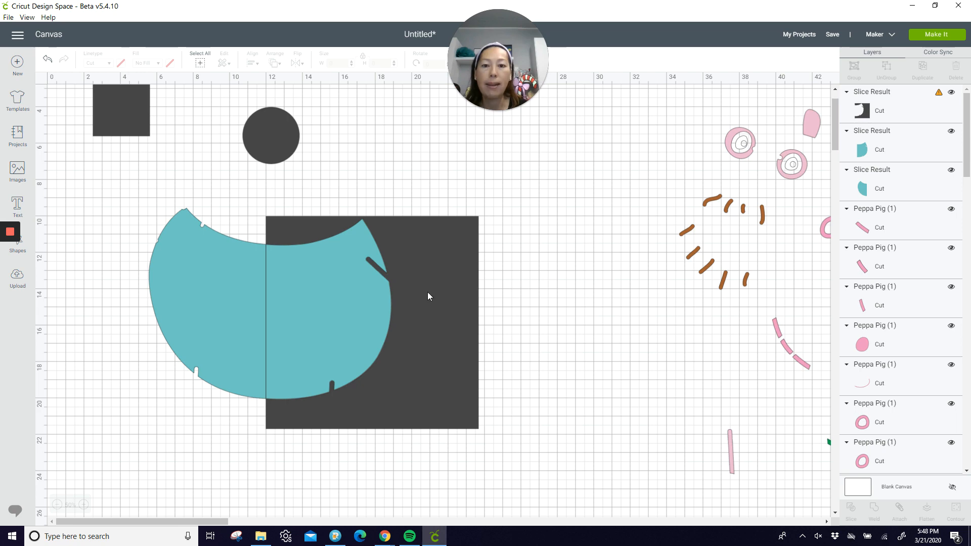
{"action": "left_click_drag", "start_coordinate": [427, 292], "coordinate": [686, 326]}
{"action": "left_click", "coordinate": [516, 242]}
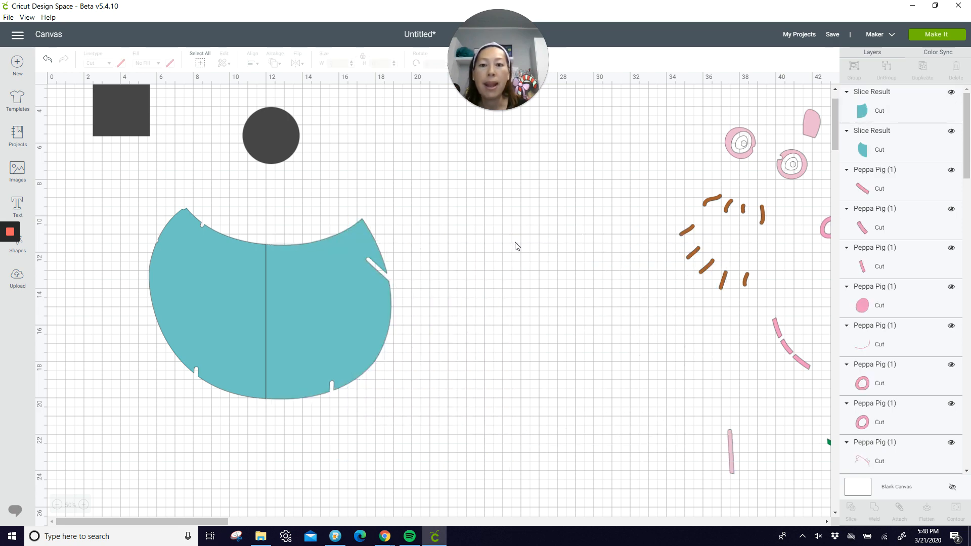
- Pull the two teal body halves apart and move both over to the other loose pig pieces
{"action": "left_click", "coordinate": [365, 306]}
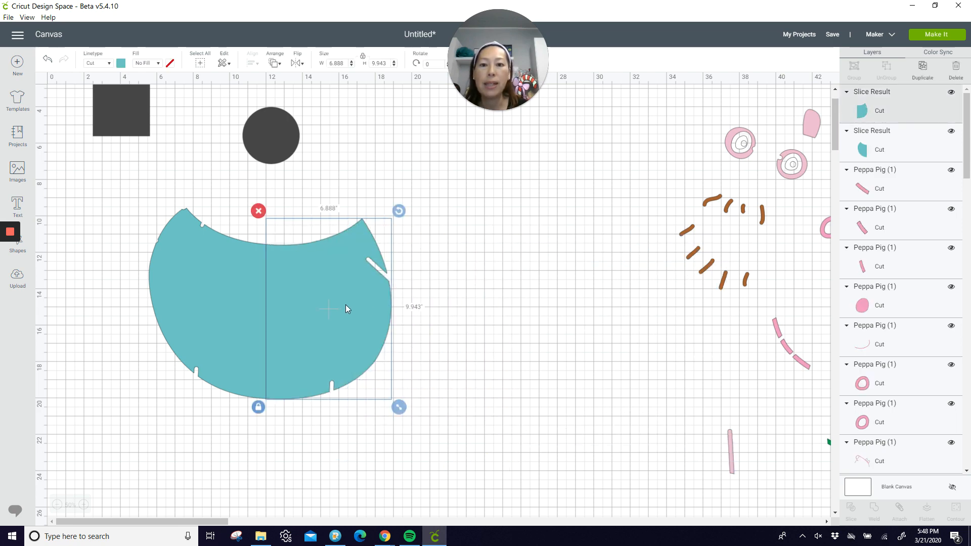
{"action": "left_click_drag", "start_coordinate": [345, 304], "coordinate": [402, 315]}
{"action": "left_click", "coordinate": [230, 294]}
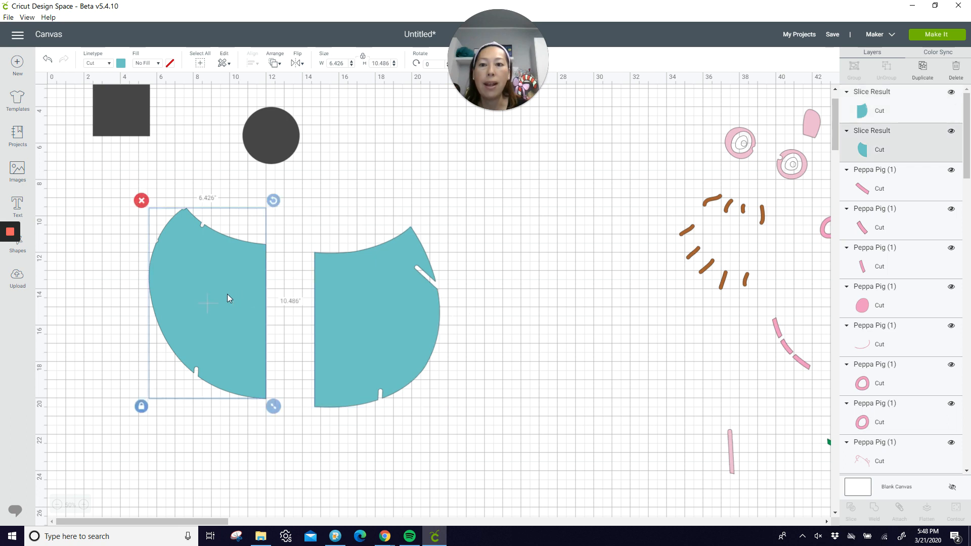
{"action": "left_click_drag", "start_coordinate": [227, 295], "coordinate": [259, 308]}
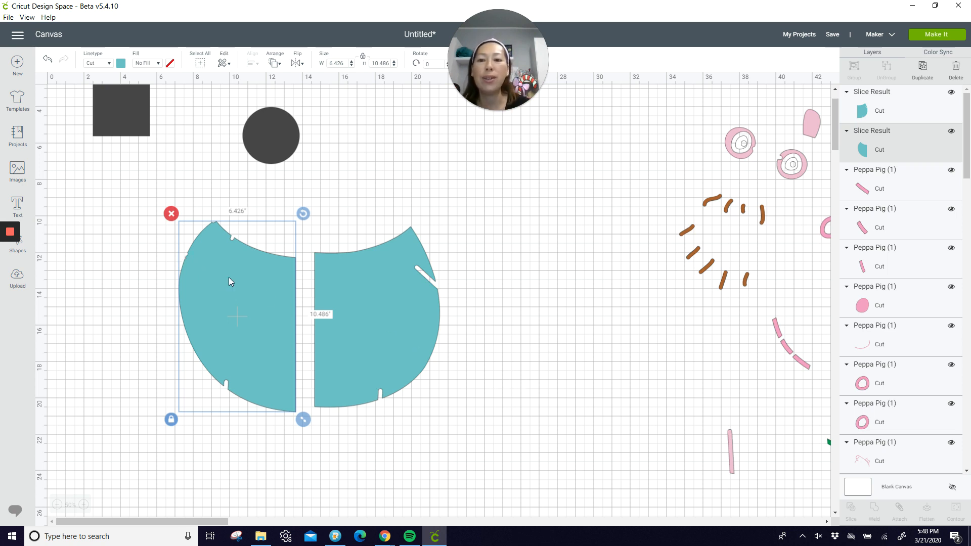
{"action": "left_click_drag", "start_coordinate": [229, 281], "coordinate": [738, 209]}
{"action": "left_click_drag", "start_coordinate": [366, 308], "coordinate": [699, 259]}
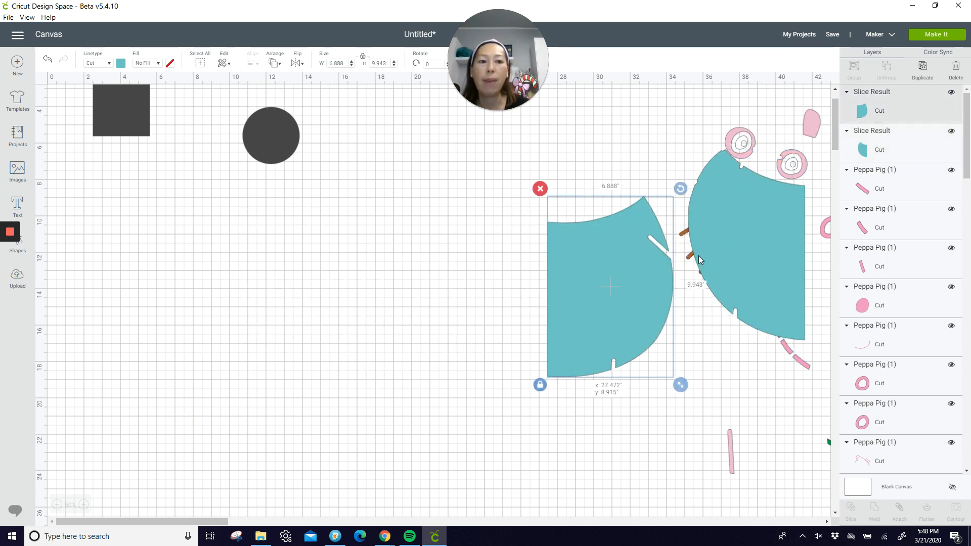
- Move the welded white silhouette away from the loose pieces into the empty area of the canvas
{"action": "left_click", "coordinate": [202, 514]}
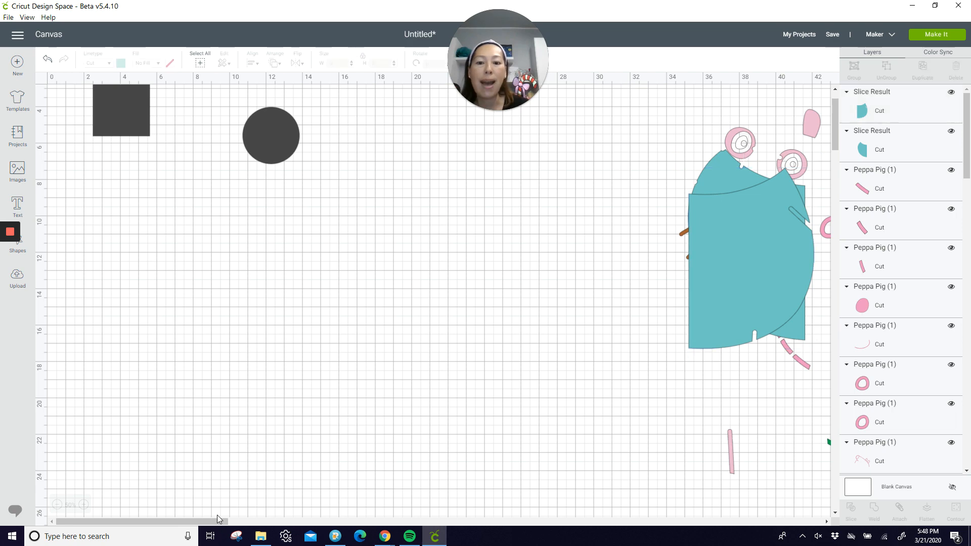
{"action": "left_click_drag", "start_coordinate": [224, 521], "coordinate": [357, 523]}
{"action": "left_click_drag", "start_coordinate": [475, 424], "coordinate": [34, 449]}
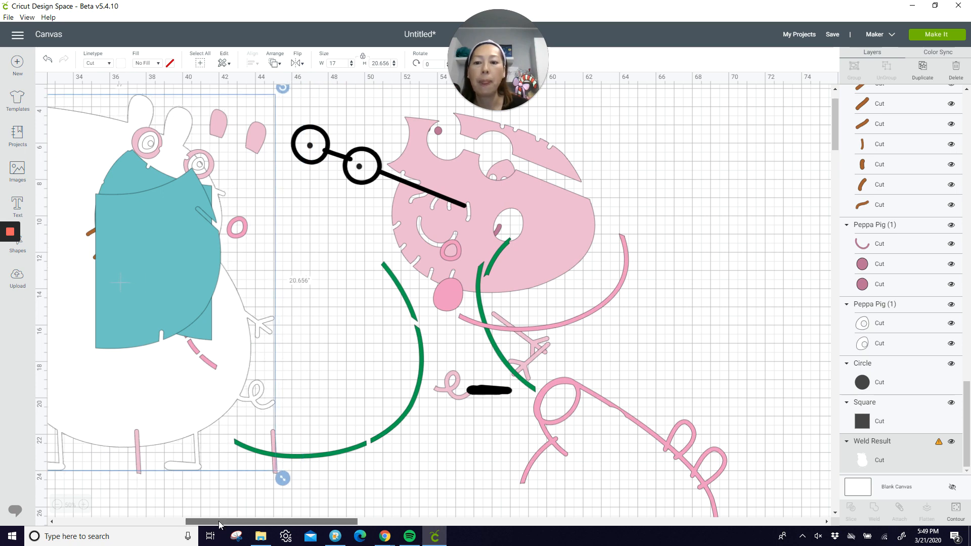
{"action": "left_click_drag", "start_coordinate": [218, 521], "coordinate": [89, 521]}
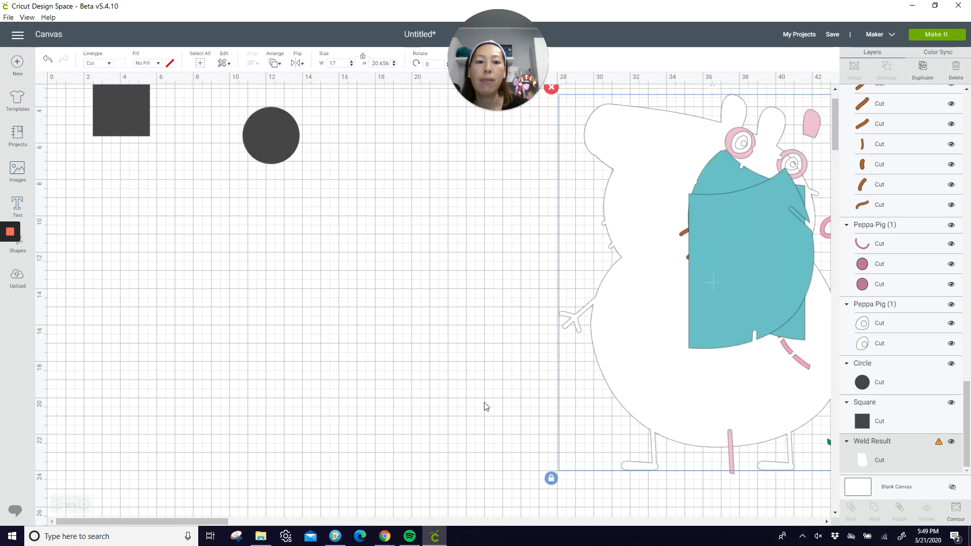
{"action": "left_click_drag", "start_coordinate": [617, 368], "coordinate": [347, 349]}
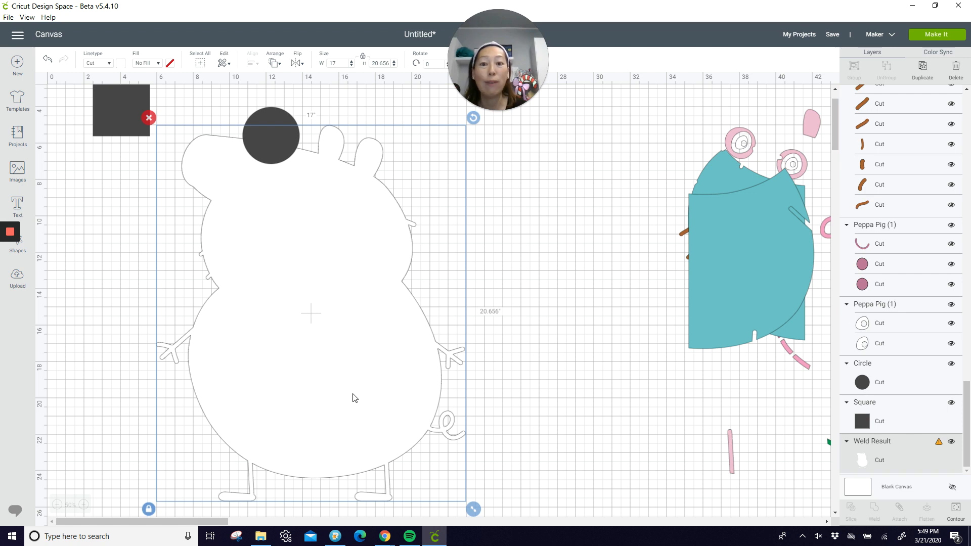
- Set the remaining dark square's width to 11 inches with proportions kept, and delete the dark circle
{"action": "left_click", "coordinate": [77, 159]}
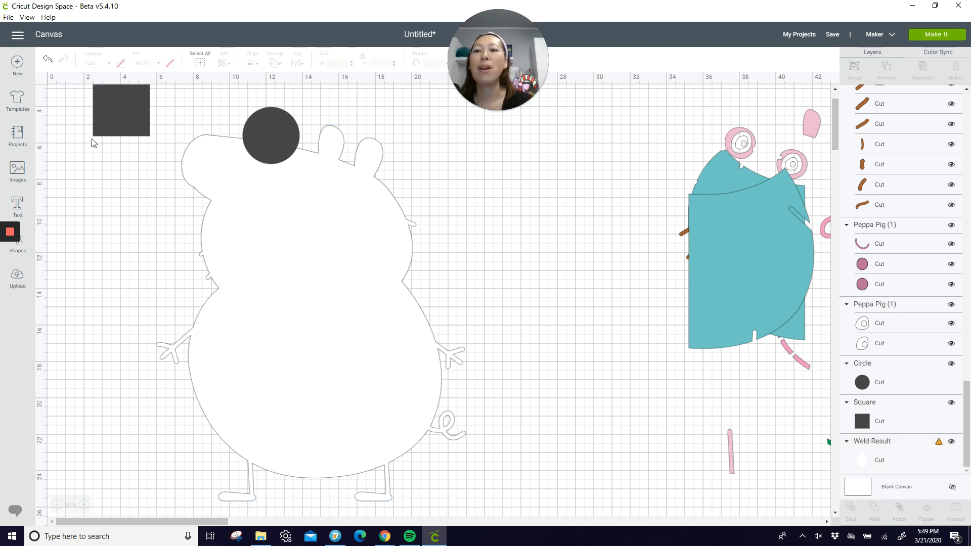
{"action": "left_click_drag", "start_coordinate": [109, 117], "coordinate": [127, 165]}
{"action": "left_click", "coordinate": [336, 64]}
{"action": "type", "text": "11"}
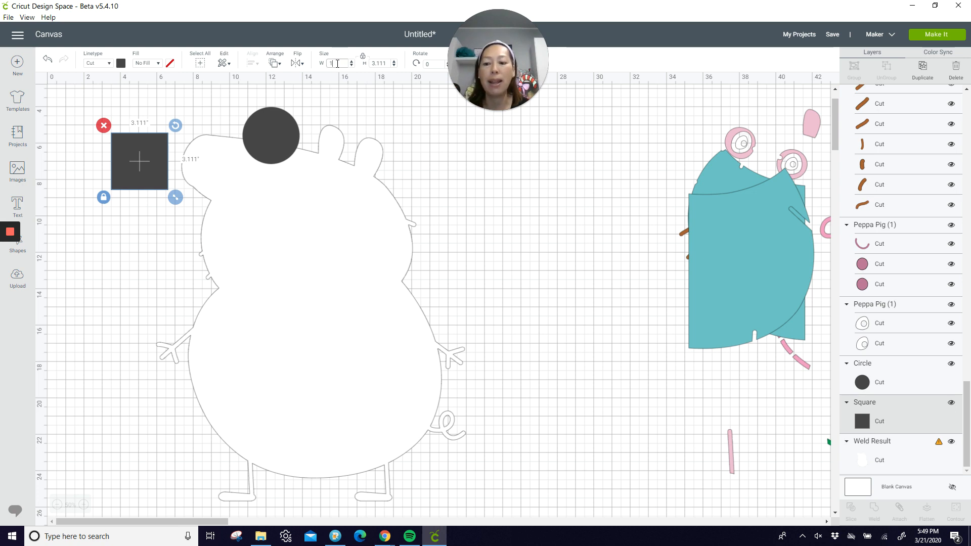
{"action": "key", "text": "Tab"}
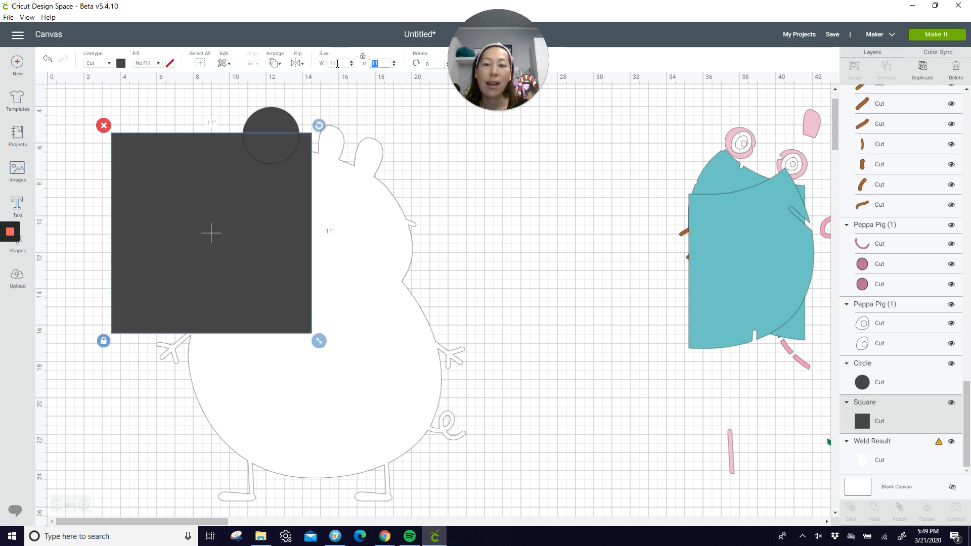
{"action": "left_click", "coordinate": [270, 119]}
{"action": "left_click", "coordinate": [236, 100]}
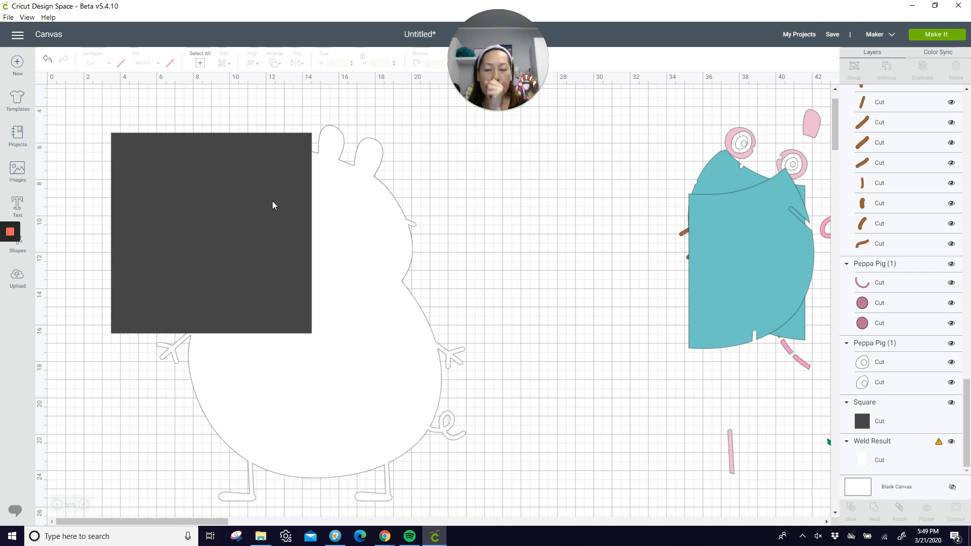
- Place the 11-inch square over the silhouette's upper left part at position X 5, Y 4
{"action": "left_click_drag", "start_coordinate": [247, 184], "coordinate": [245, 186]}
{"action": "mouse_move", "coordinate": [489, 82]}
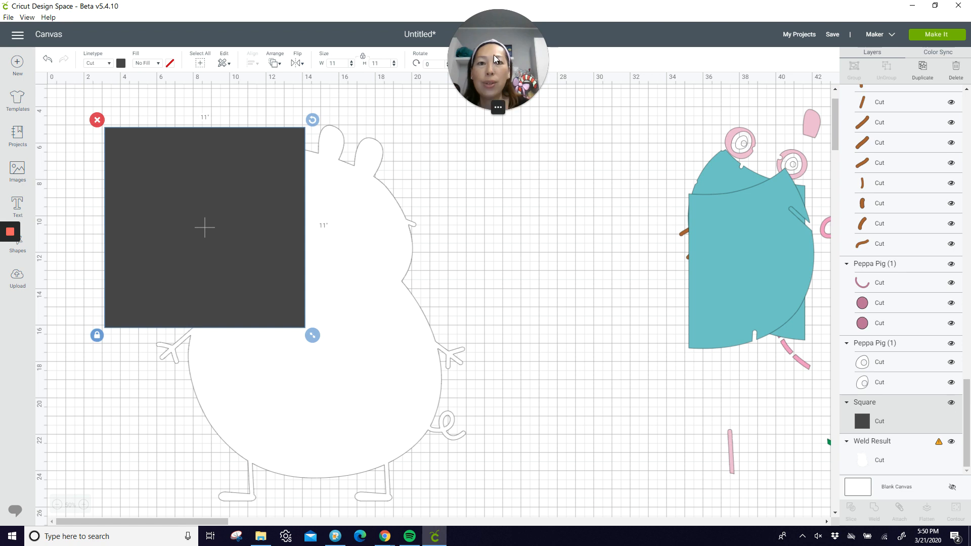
{"action": "left_click_drag", "start_coordinate": [494, 56], "coordinate": [596, 56]}
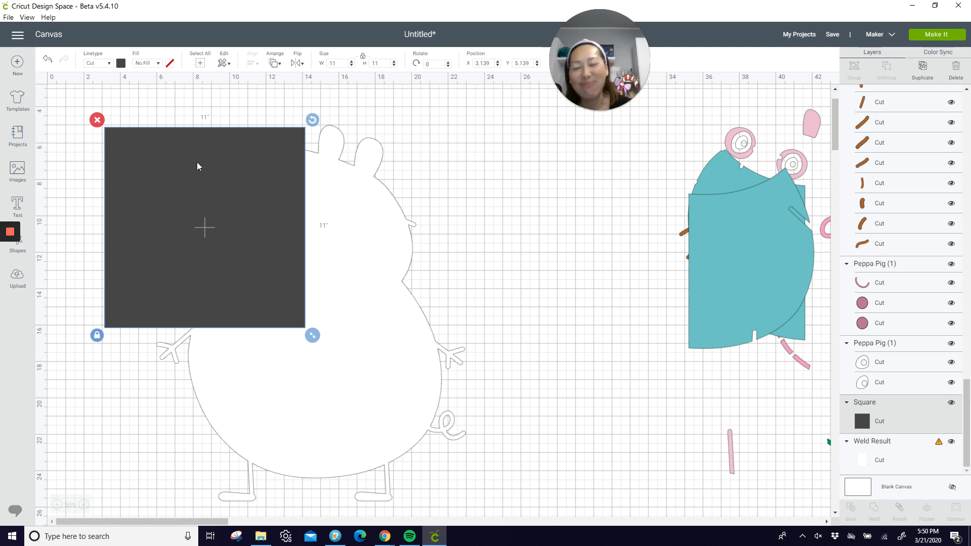
{"action": "left_click_drag", "start_coordinate": [205, 170], "coordinate": [233, 154]}
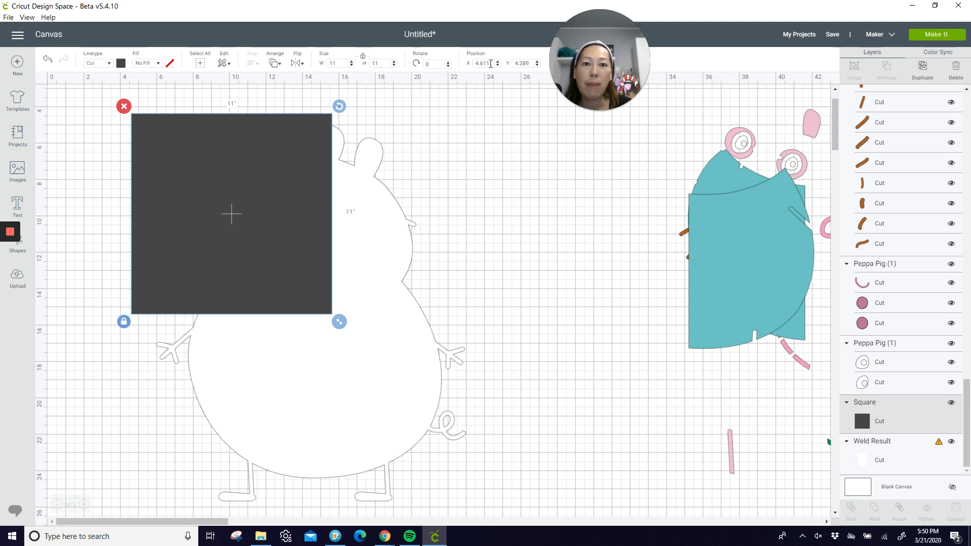
{"action": "left_click", "coordinate": [490, 64]}
{"action": "type", "text": "5"}
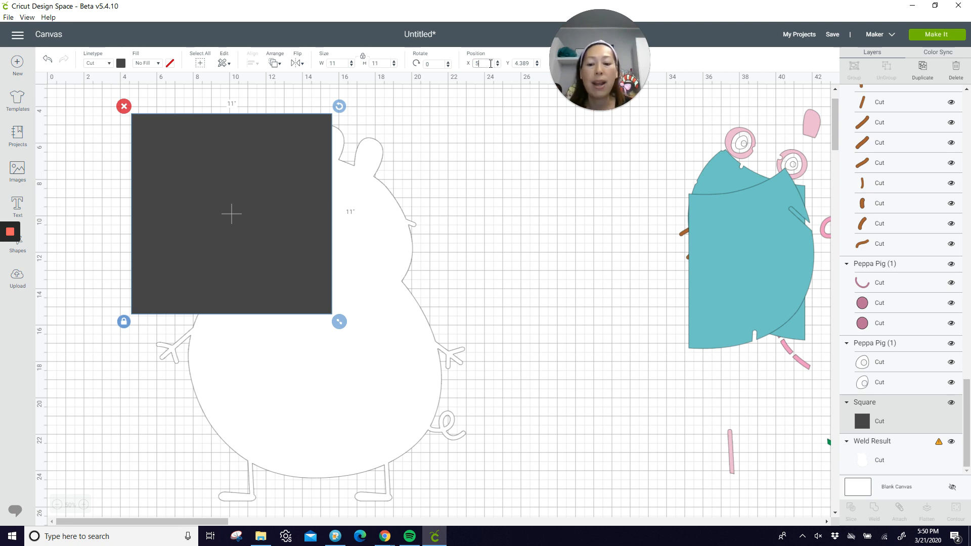
{"action": "key", "text": "Tab"}
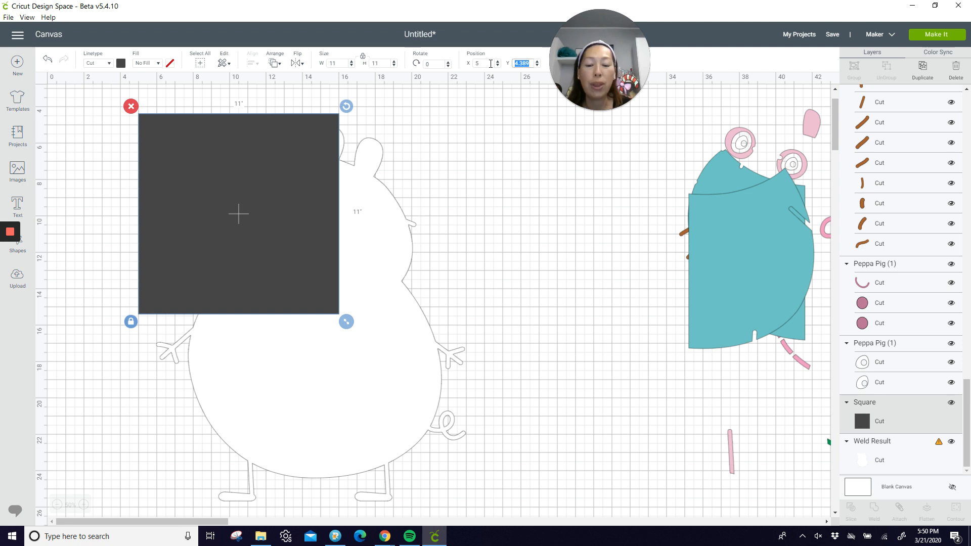
{"action": "type", "text": "4"}
{"action": "key", "text": "Return"}
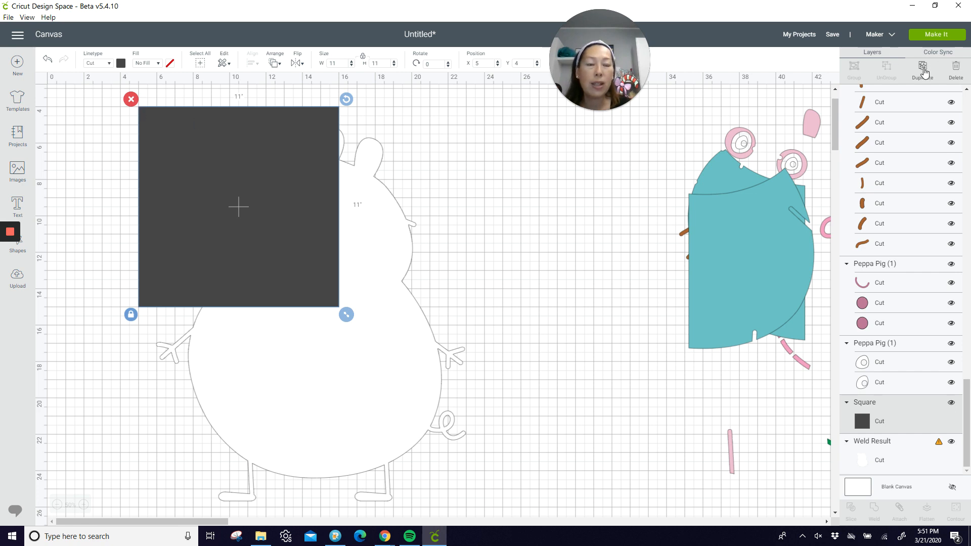
- Duplicate the 11-inch square and place the copy beside the original at position X 16, Y 4
{"action": "left_click", "coordinate": [923, 73]}
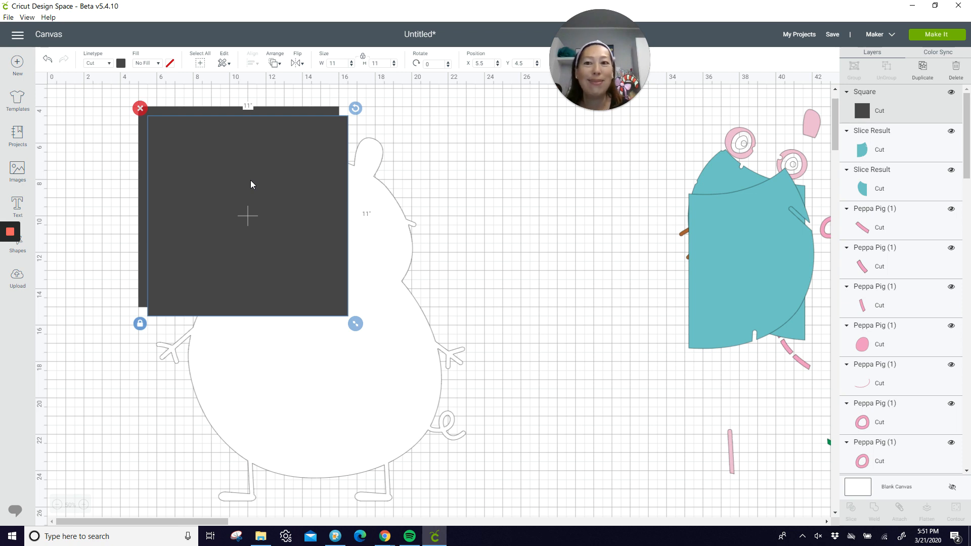
{"action": "left_click_drag", "start_coordinate": [251, 181], "coordinate": [444, 172]}
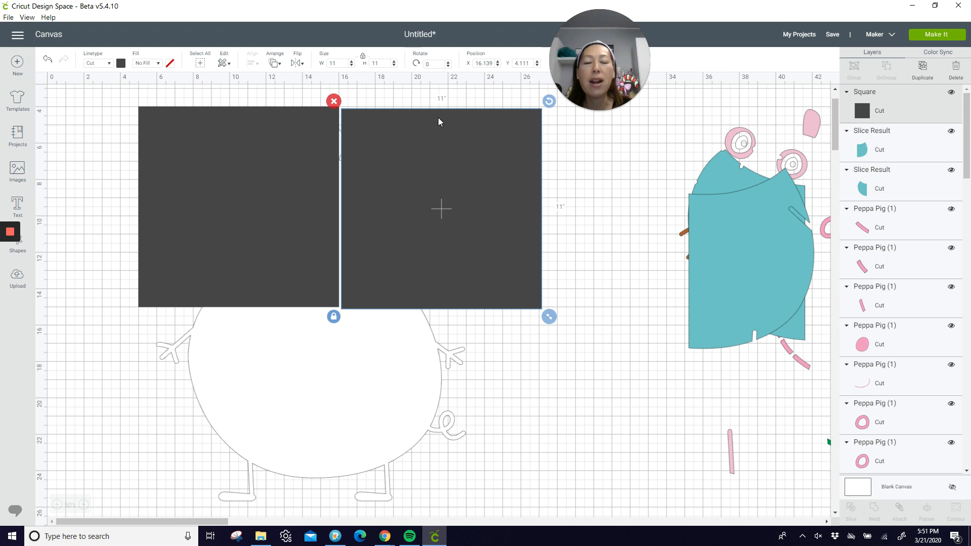
{"action": "double_click", "coordinate": [483, 64]}
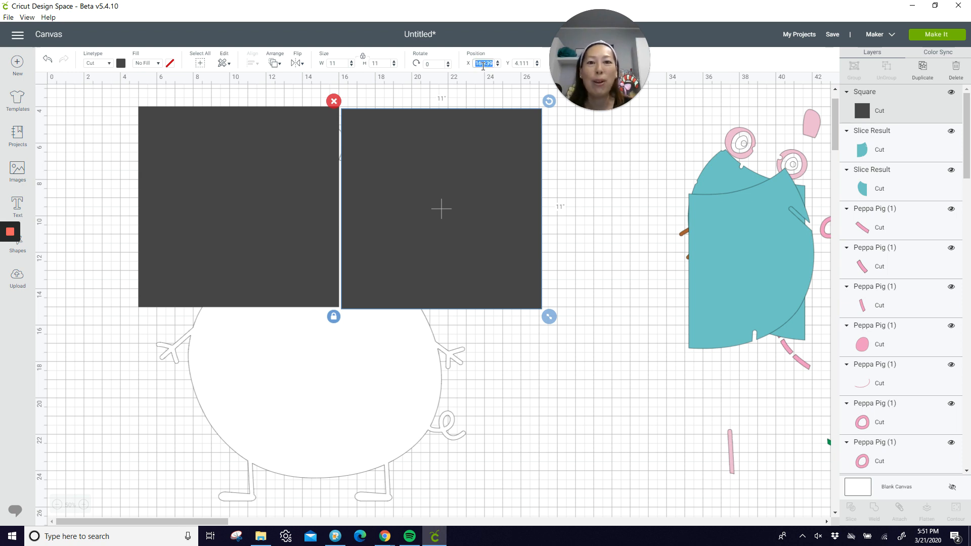
{"action": "type", "text": "16"}
{"action": "key", "text": "Tab"}
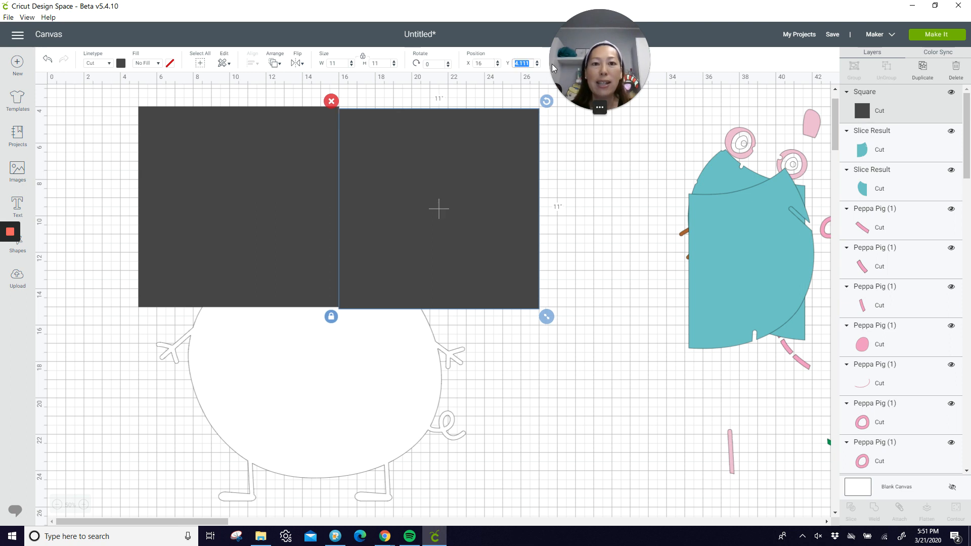
{"action": "type", "text": "4"}
{"action": "key", "text": "Return"}
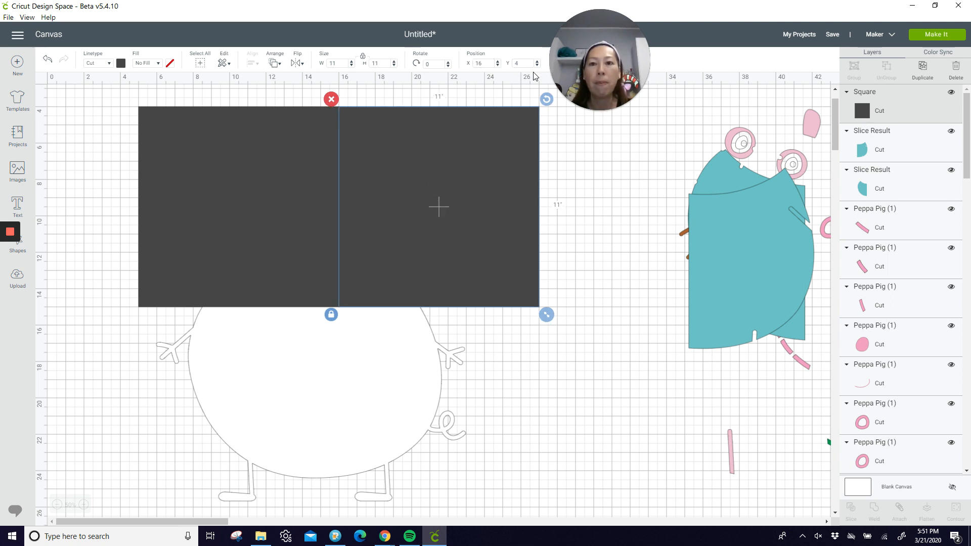
- Duplicate both 11-inch squares together and place the copies directly beneath them at position X 5, Y 15
{"action": "left_click", "coordinate": [213, 150]}
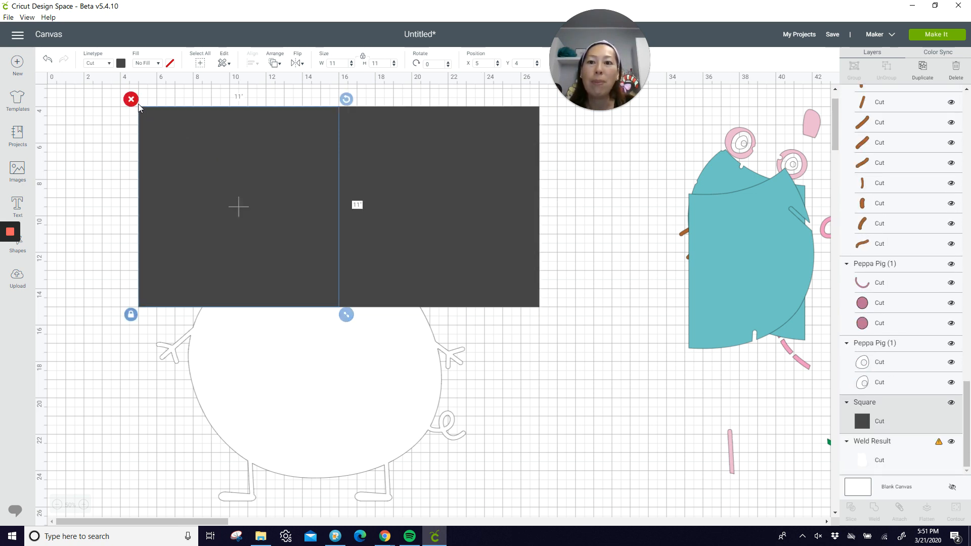
{"action": "left_click", "coordinate": [376, 111]}
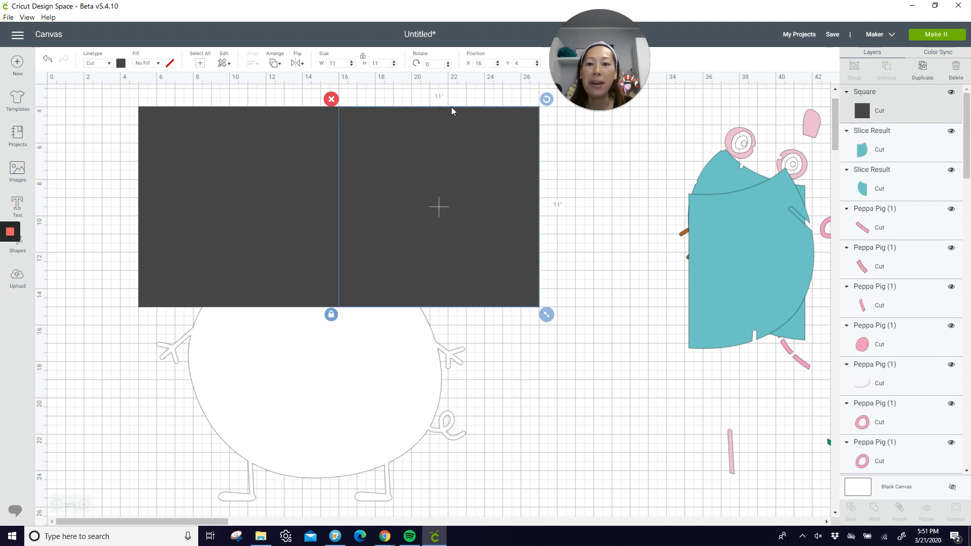
{"action": "left_click", "coordinate": [269, 166], "text": "shift"}
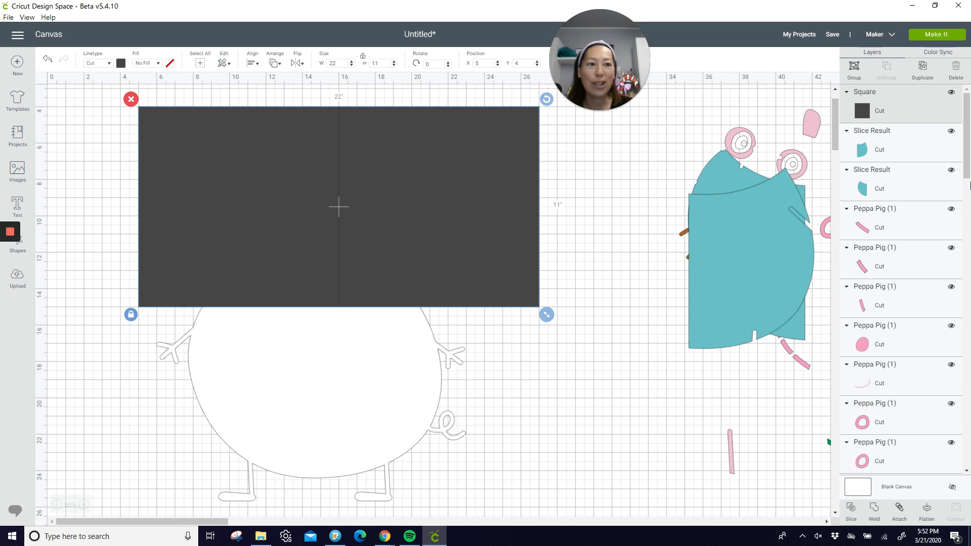
{"action": "left_click", "coordinate": [928, 74]}
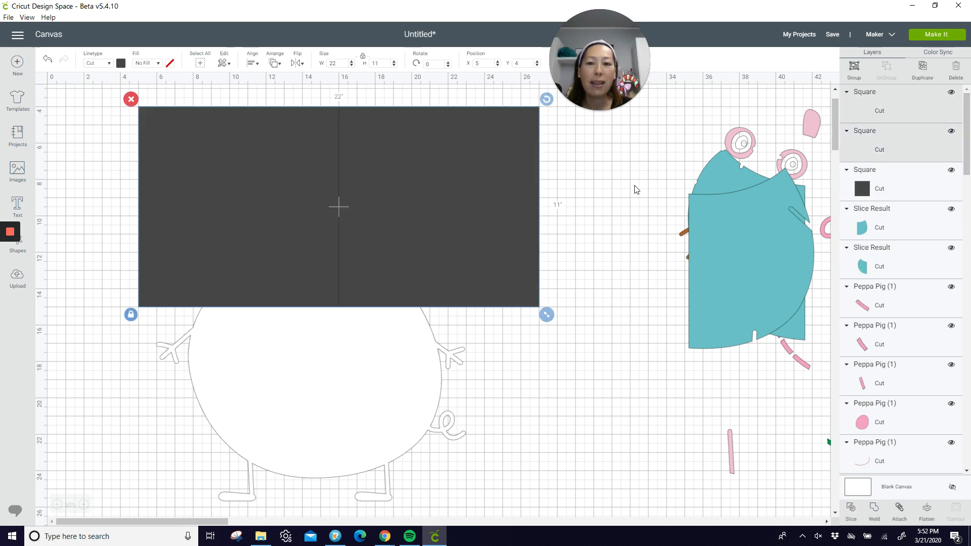
{"action": "left_click_drag", "start_coordinate": [462, 184], "coordinate": [451, 364]}
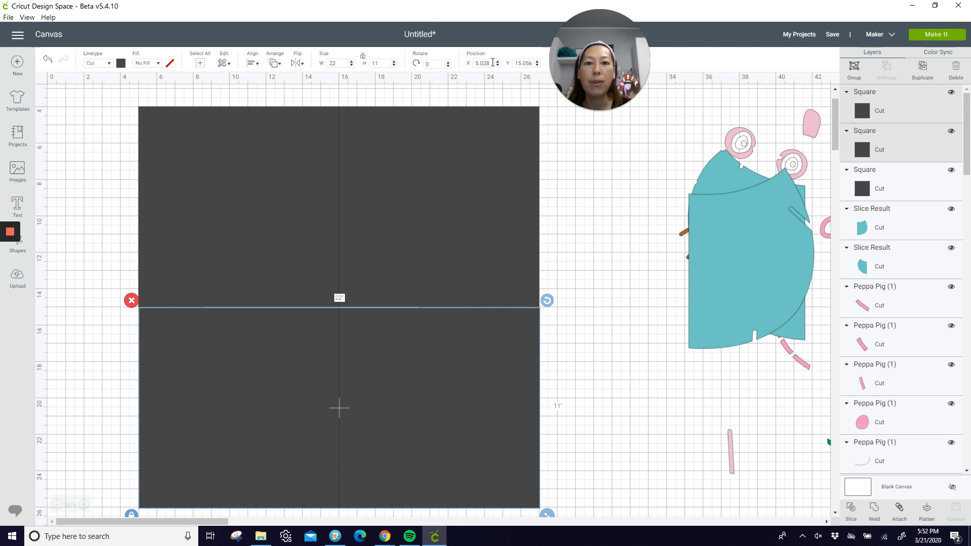
{"action": "left_click", "coordinate": [493, 63]}
{"action": "type", "text": "5"}
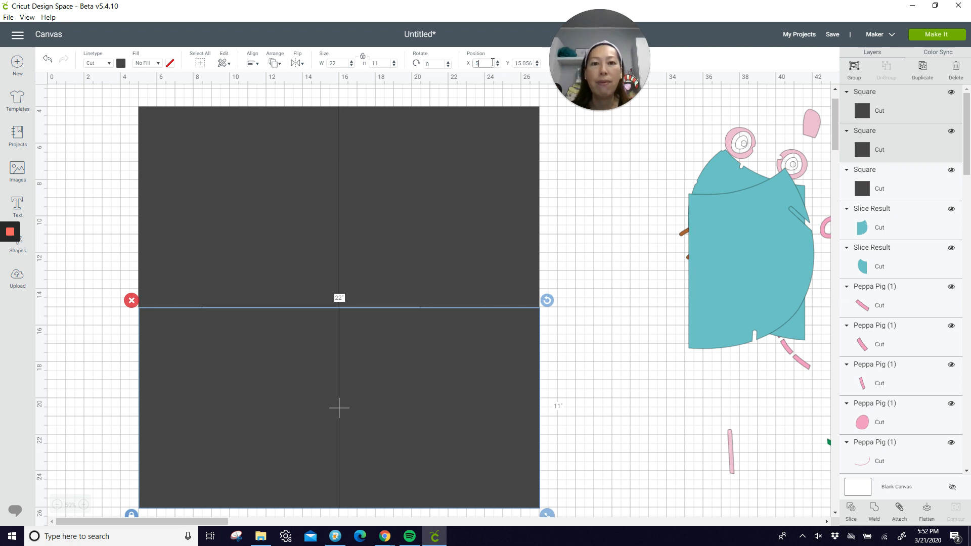
{"action": "key", "text": "Tab"}
{"action": "type", "text": "15"}
{"action": "key", "text": "Return"}
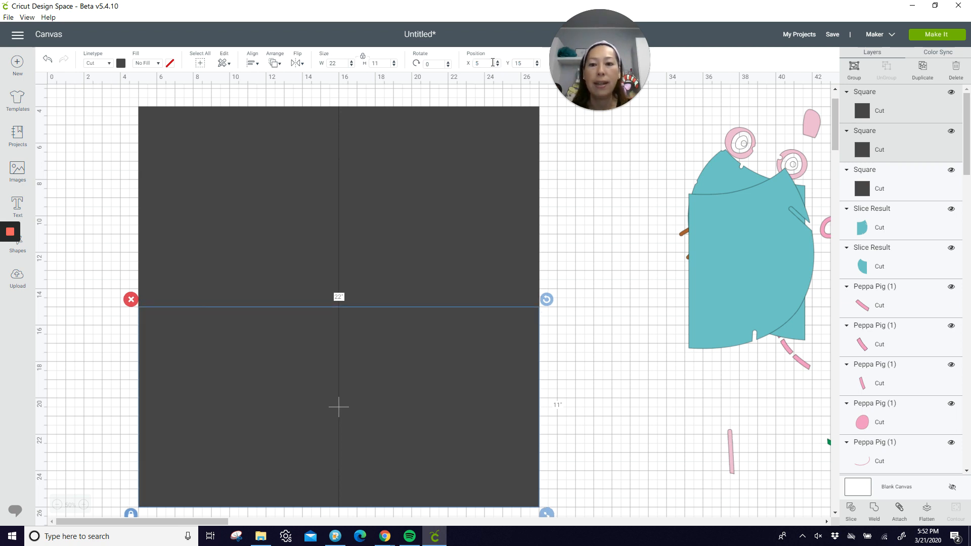
{"action": "left_click", "coordinate": [89, 176]}
{"action": "left_click", "coordinate": [160, 151]}
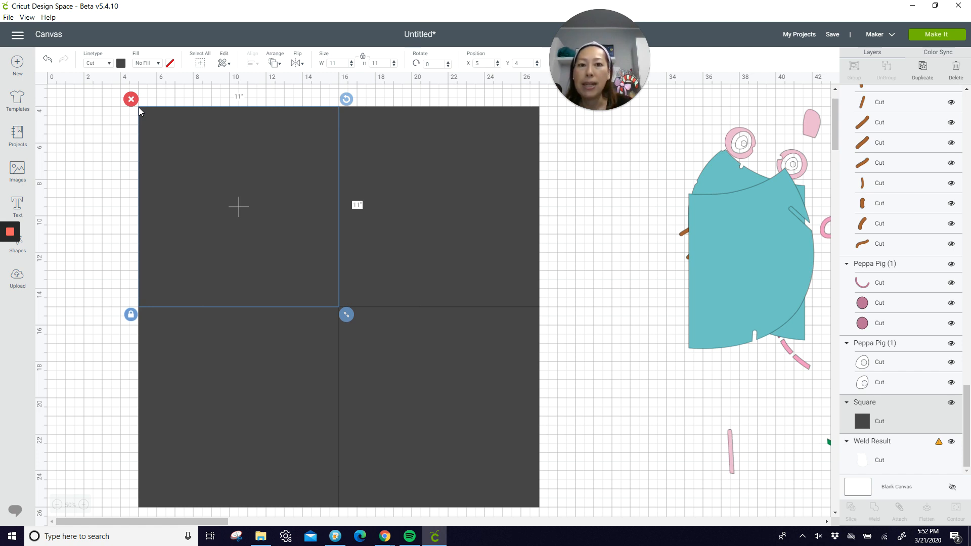
{"action": "left_click", "coordinate": [157, 336]}
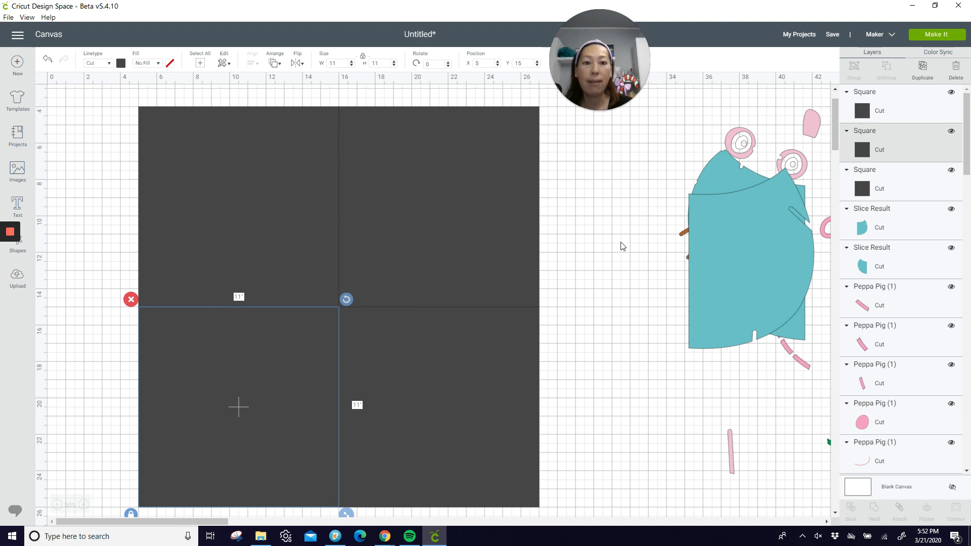
- Bring the welded white pig silhouette to the front, above the four dark squares
{"action": "left_click", "coordinate": [628, 274]}
{"action": "scroll", "coordinate": [970, 209], "scroll_direction": "down", "scroll_amount": 10}
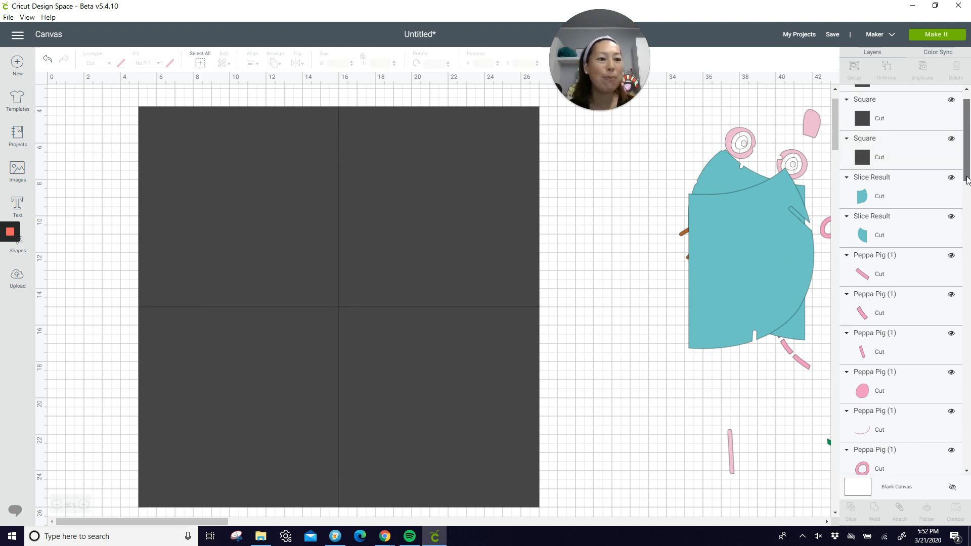
{"action": "left_click_drag", "start_coordinate": [970, 349], "coordinate": [970, 429]}
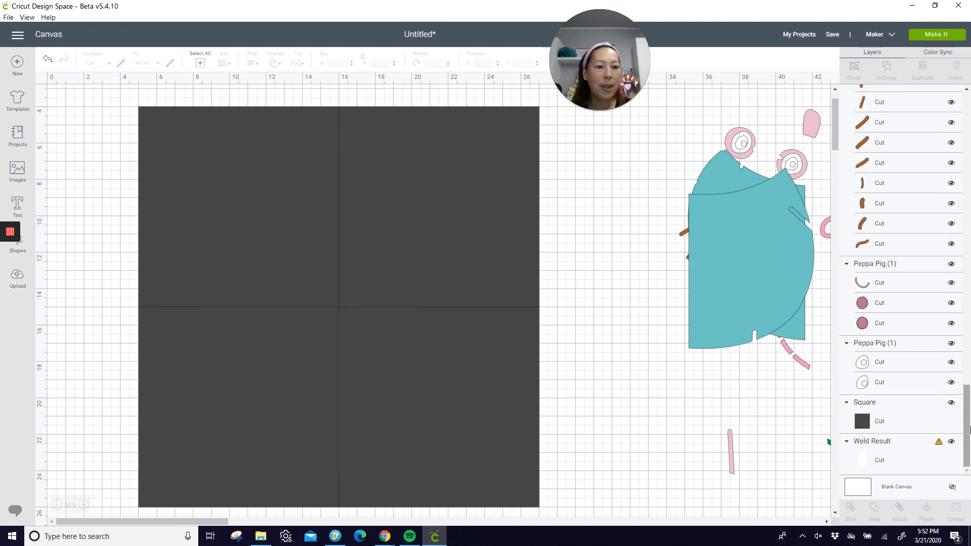
{"action": "left_click", "coordinate": [905, 454]}
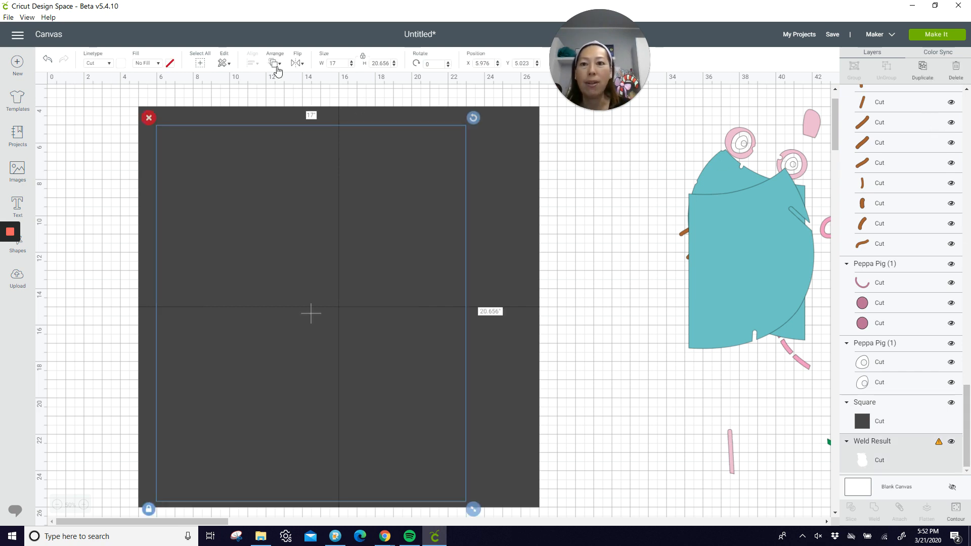
{"action": "left_click", "coordinate": [276, 63]}
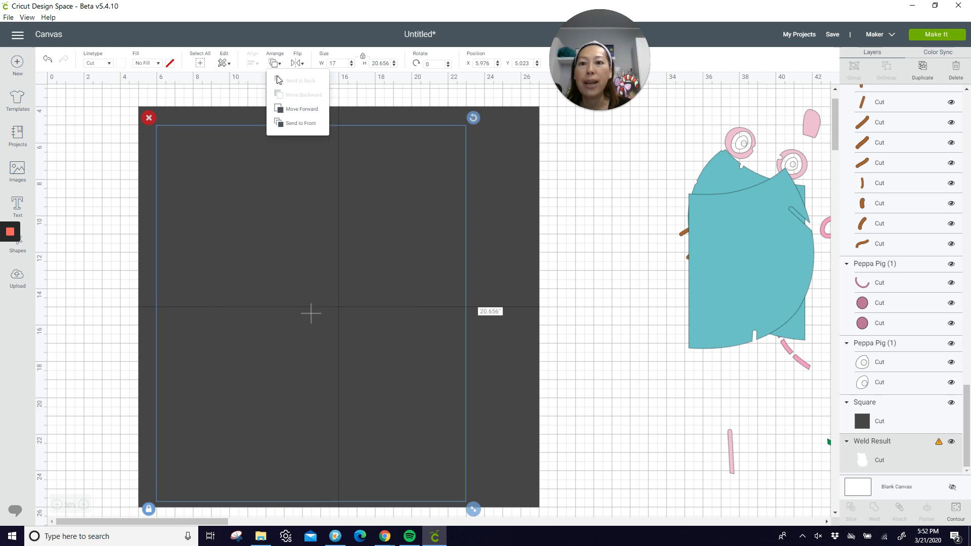
{"action": "left_click", "coordinate": [288, 124]}
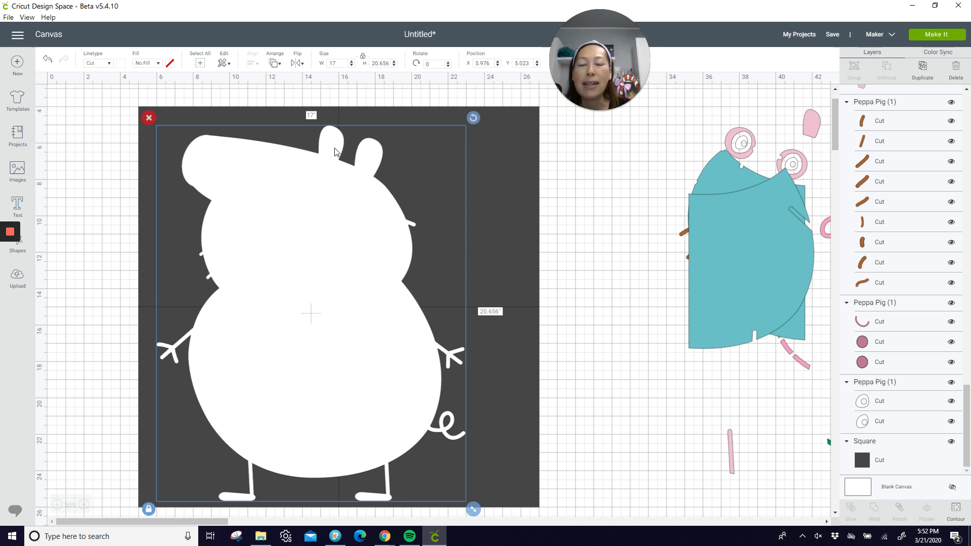
- Reposition the white silhouette within the four-square block at about X 5.4, Y 5
{"action": "left_click", "coordinate": [84, 505]}
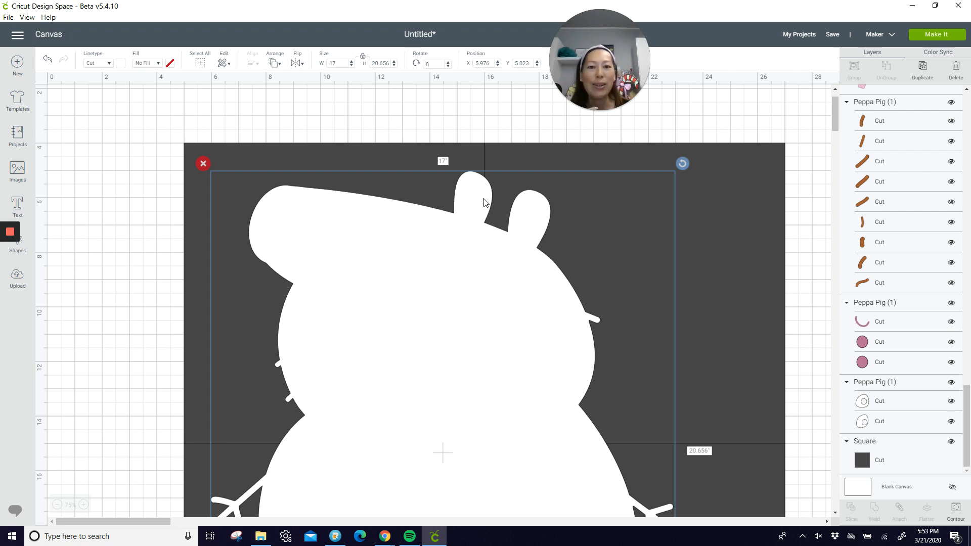
{"action": "left_click", "coordinate": [57, 507]}
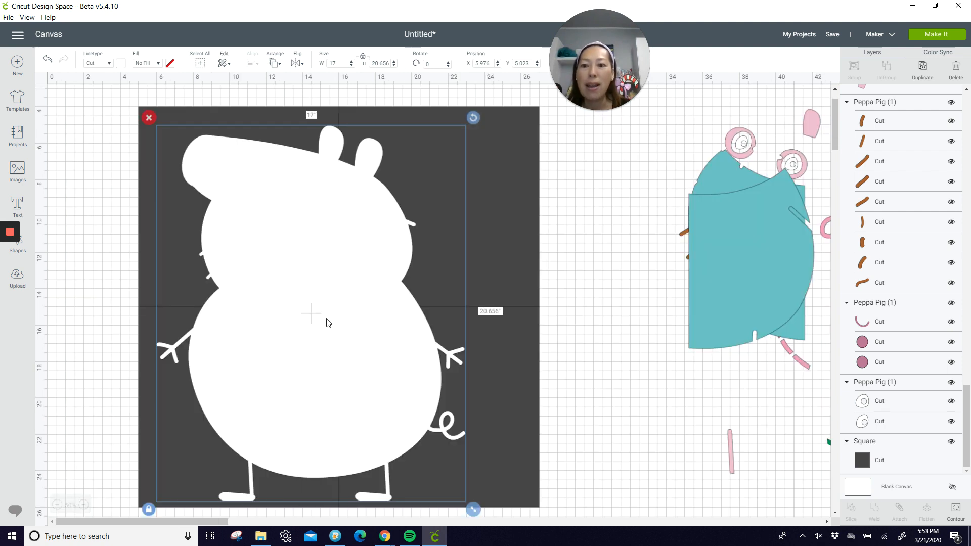
{"action": "left_click_drag", "start_coordinate": [329, 322], "coordinate": [314, 316]}
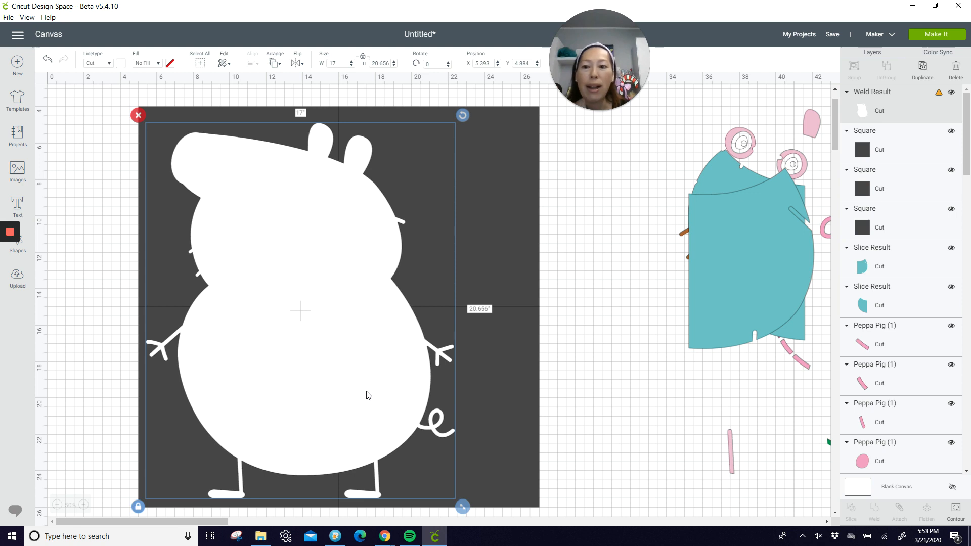
{"action": "left_click_drag", "start_coordinate": [369, 395], "coordinate": [360, 354]}
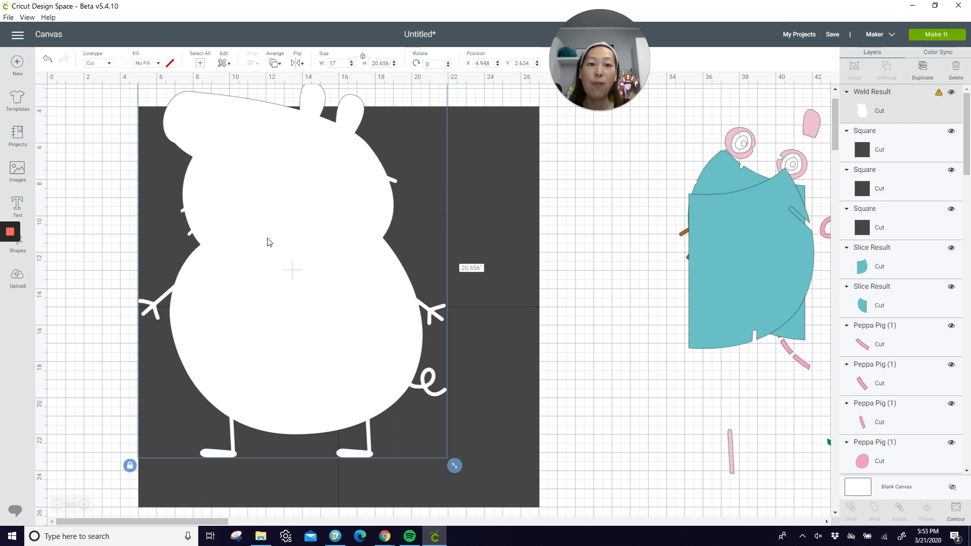
{"action": "left_click_drag", "start_coordinate": [273, 244], "coordinate": [283, 286]}
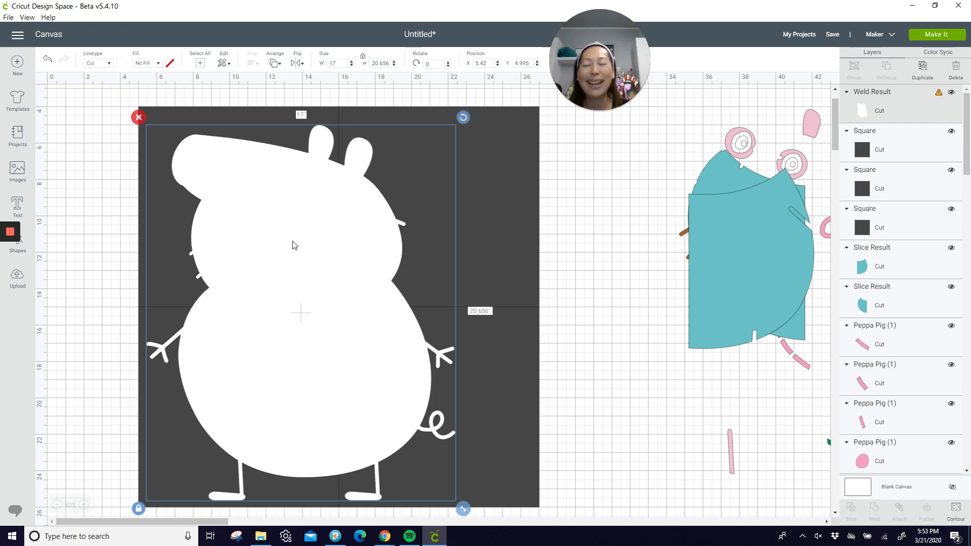
{"action": "left_click", "coordinate": [103, 223]}
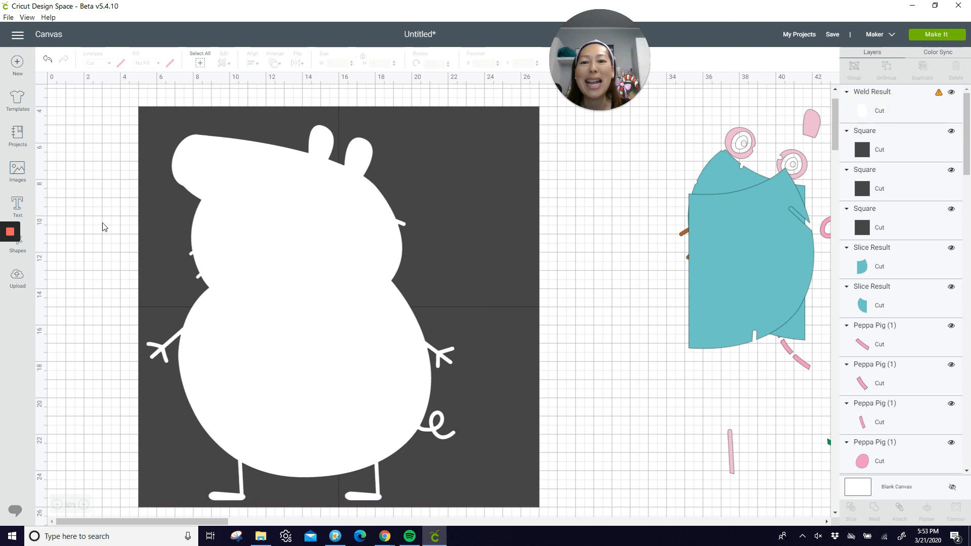
- Slice the white silhouette with the upper left square of the block
{"action": "left_click", "coordinate": [359, 255]}
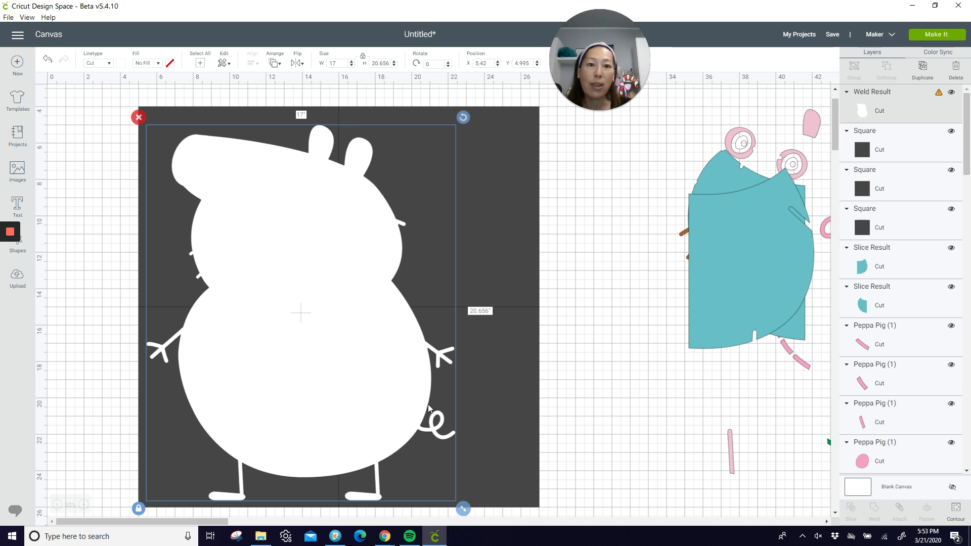
{"action": "left_click", "coordinate": [86, 170]}
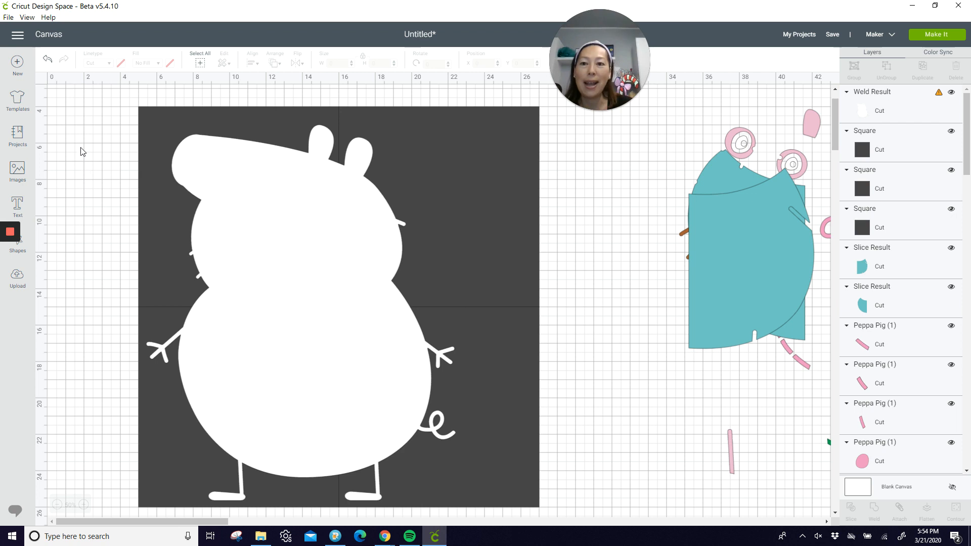
{"action": "left_click_drag", "start_coordinate": [78, 136], "coordinate": [207, 183]}
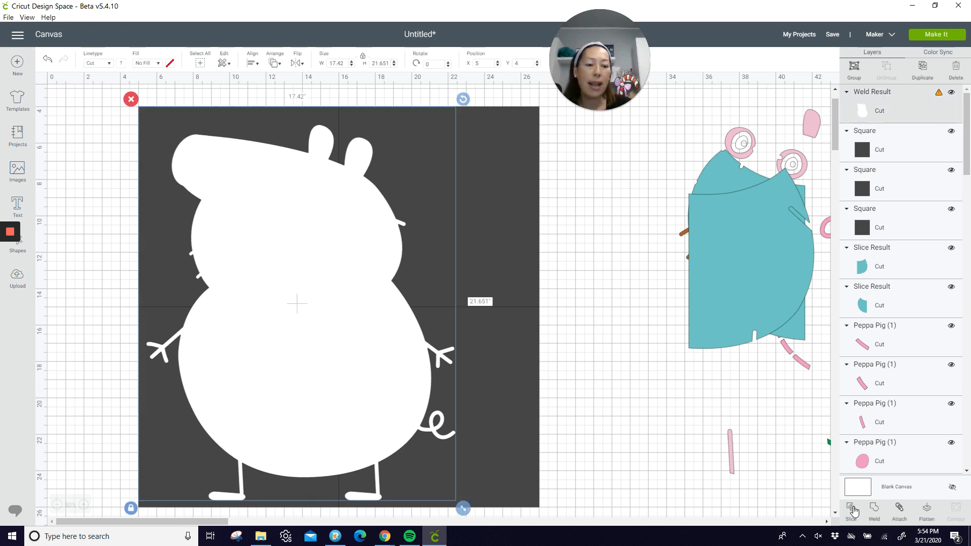
{"action": "left_click", "coordinate": [851, 508]}
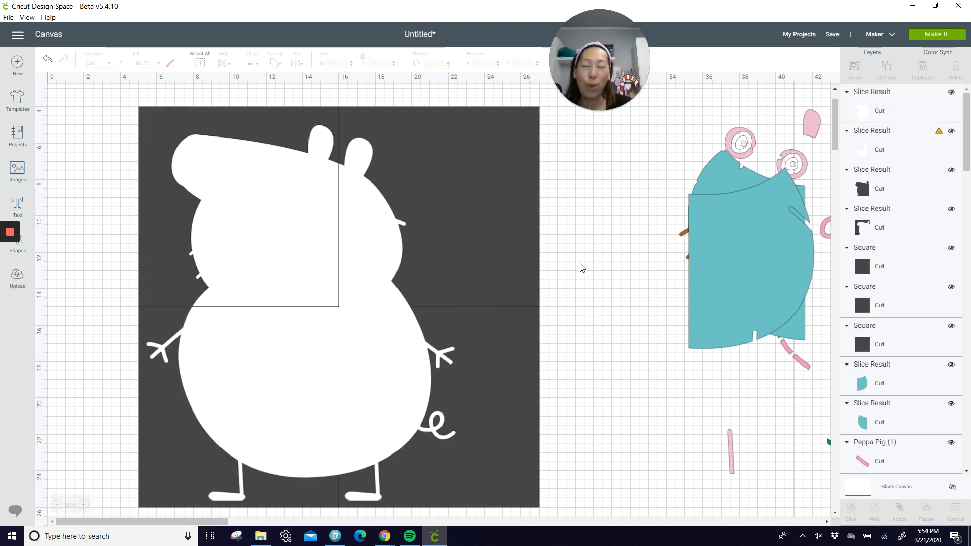
{"action": "left_click_drag", "start_coordinate": [585, 267], "coordinate": [407, 323]}
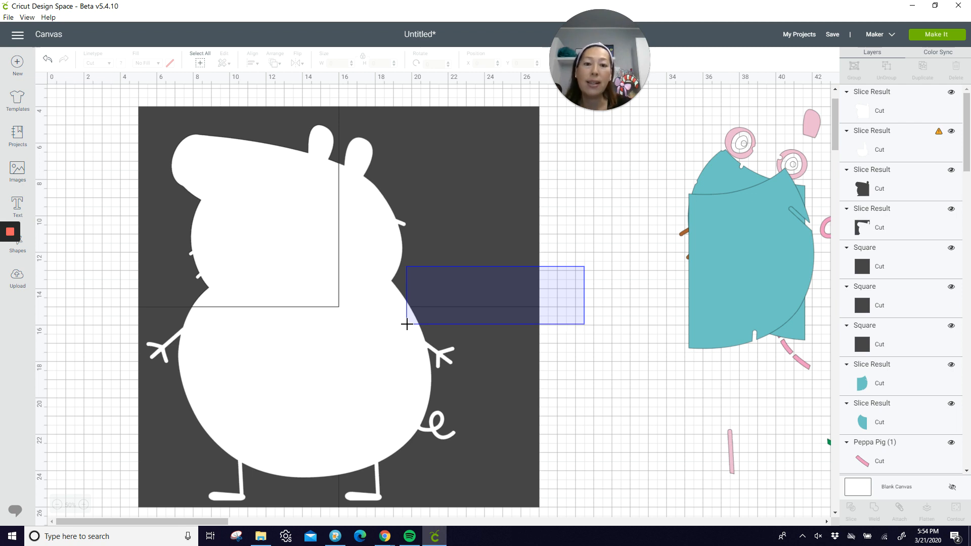
{"action": "left_click_drag", "start_coordinate": [406, 323], "coordinate": [407, 324]}
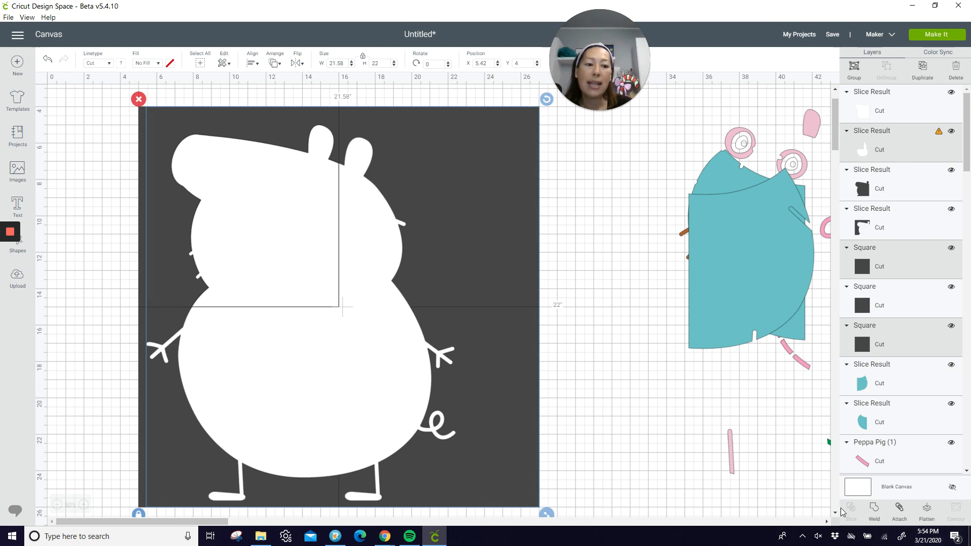
{"action": "left_click", "coordinate": [639, 432]}
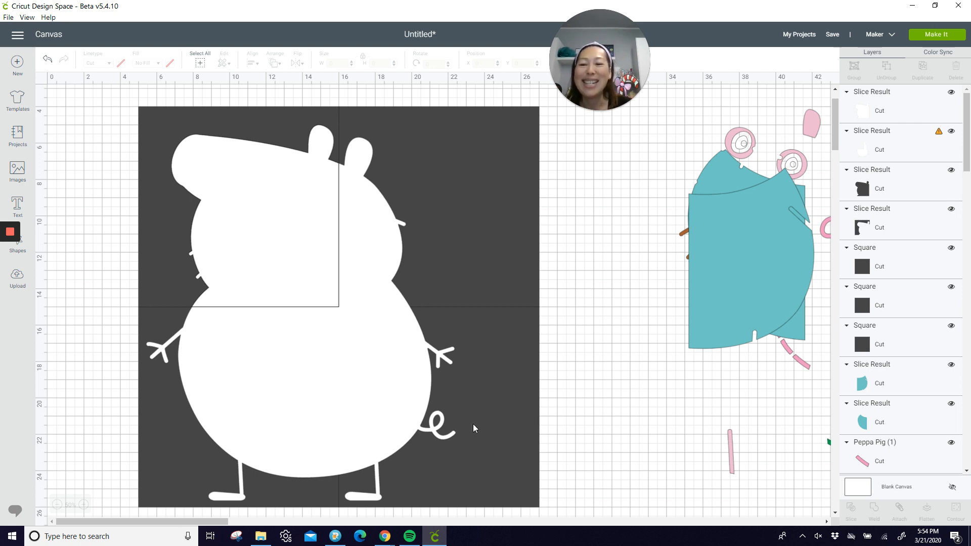
- Slice the rest of the white silhouette with the lower left square of the block
{"action": "left_click_drag", "start_coordinate": [154, 382], "coordinate": [232, 415]}
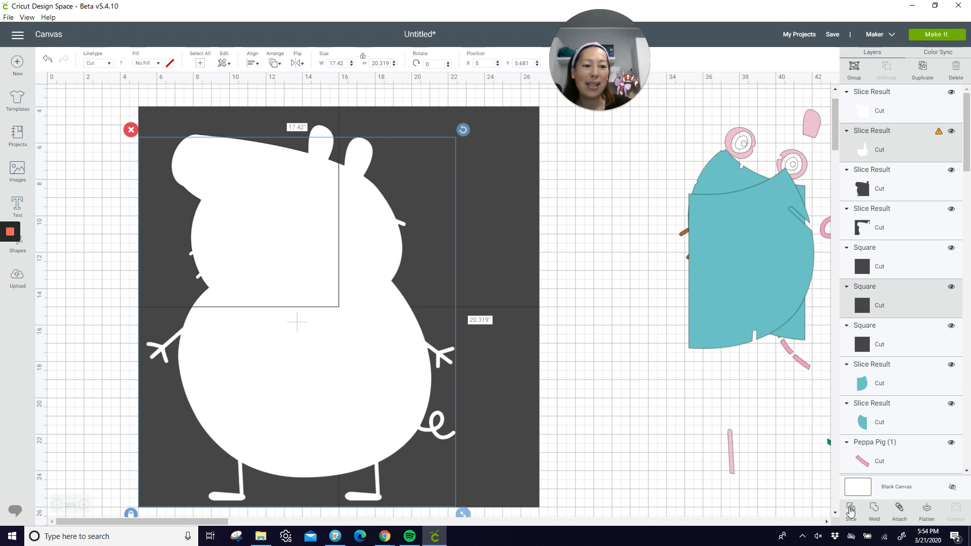
{"action": "left_click", "coordinate": [851, 510]}
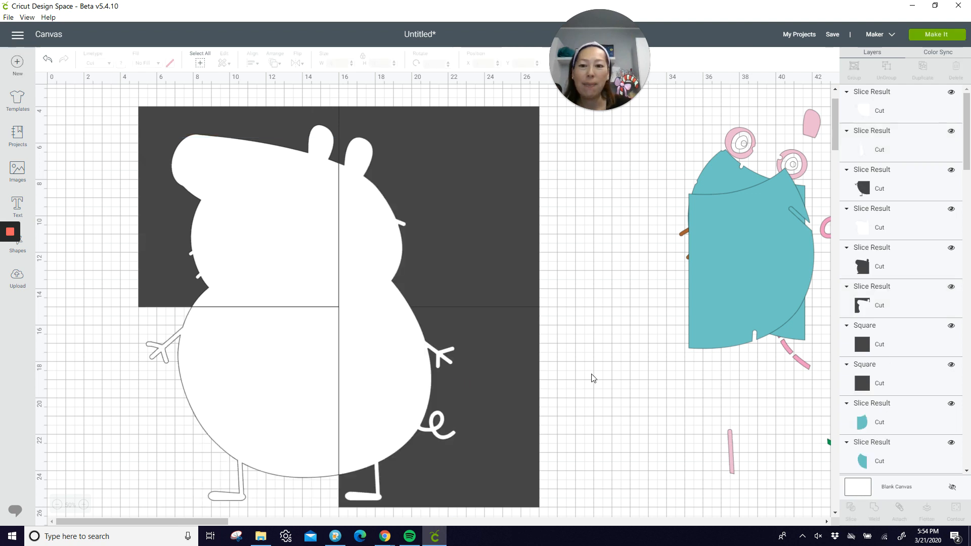
- Slice the remaining right half of the white silhouette with the lower right square of the block
{"action": "left_click_drag", "start_coordinate": [592, 374], "coordinate": [414, 398]}
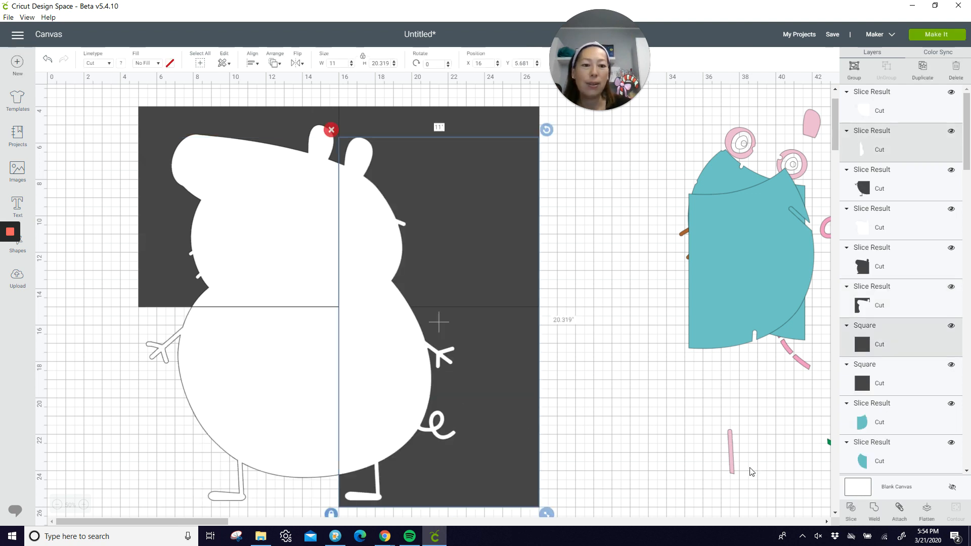
{"action": "left_click", "coordinate": [851, 510]}
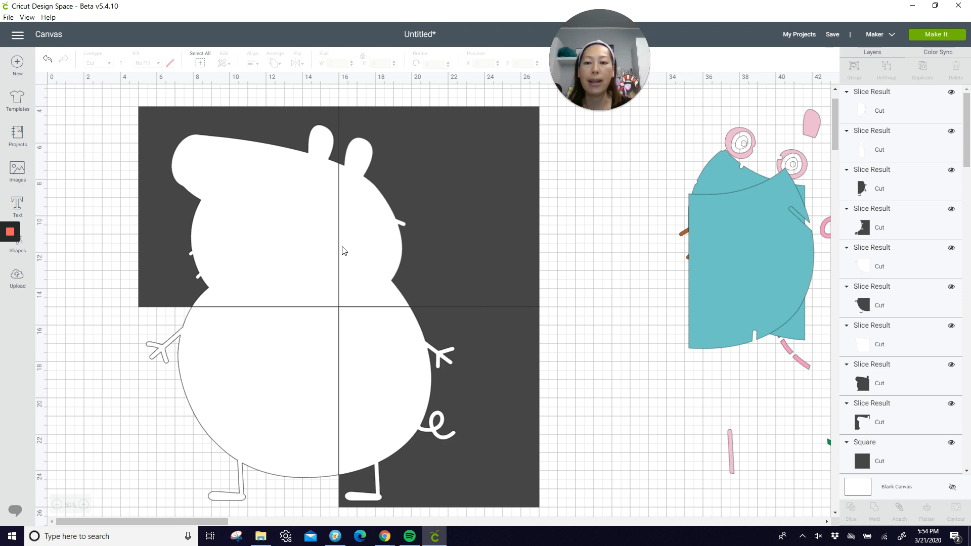
- Move the four white silhouette slices to the empty canvas below the block, and delete the leftover dark squares and cut-outs
{"action": "scroll", "coordinate": [399, 322], "scroll_direction": "down", "scroll_amount": 3}
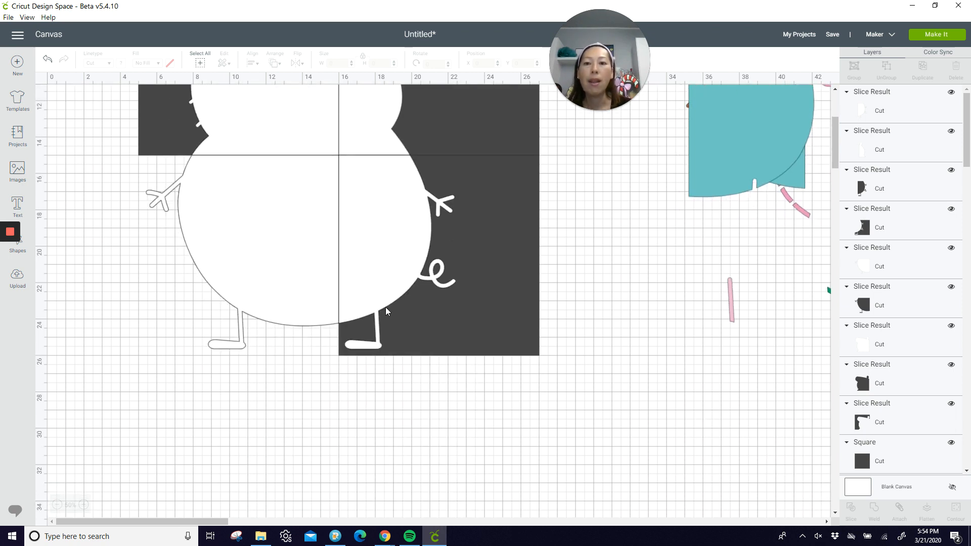
{"action": "left_click", "coordinate": [57, 505]}
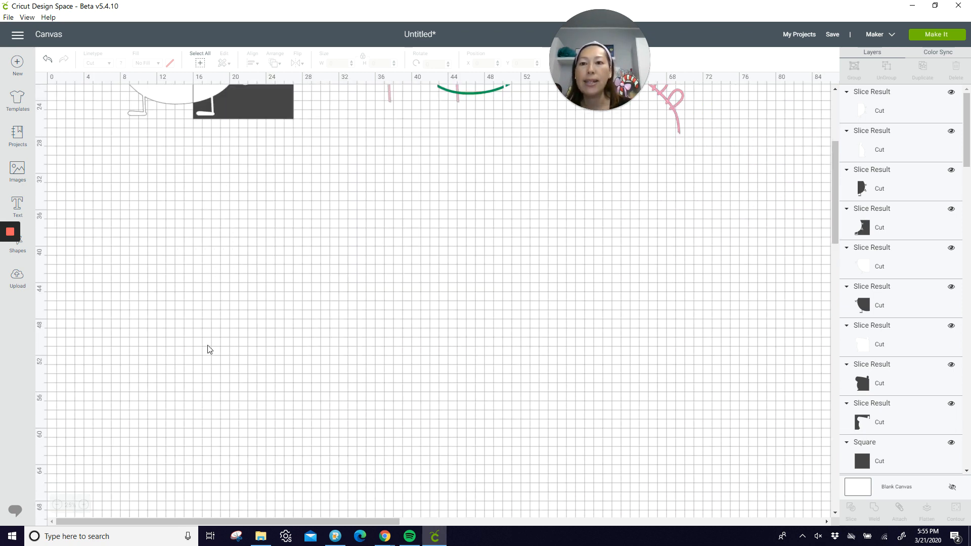
{"action": "scroll", "coordinate": [209, 349], "scroll_direction": "up", "scroll_amount": 3}
{"action": "left_click_drag", "start_coordinate": [147, 246], "coordinate": [133, 455]}
{"action": "left_click_drag", "start_coordinate": [229, 235], "coordinate": [218, 444]}
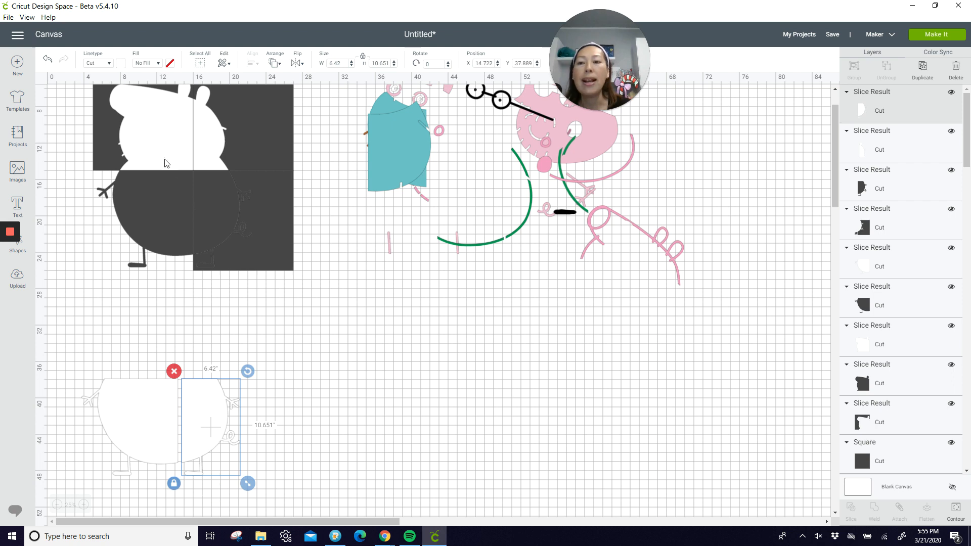
{"action": "left_click_drag", "start_coordinate": [157, 167], "coordinate": [151, 357]}
{"action": "left_click_drag", "start_coordinate": [206, 168], "coordinate": [197, 359]}
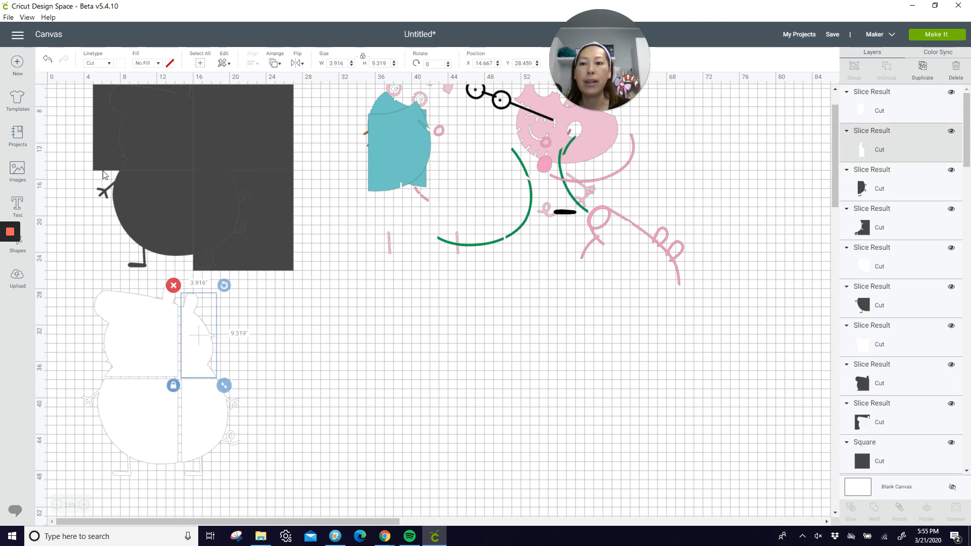
{"action": "left_click_drag", "start_coordinate": [69, 99], "coordinate": [311, 261]}
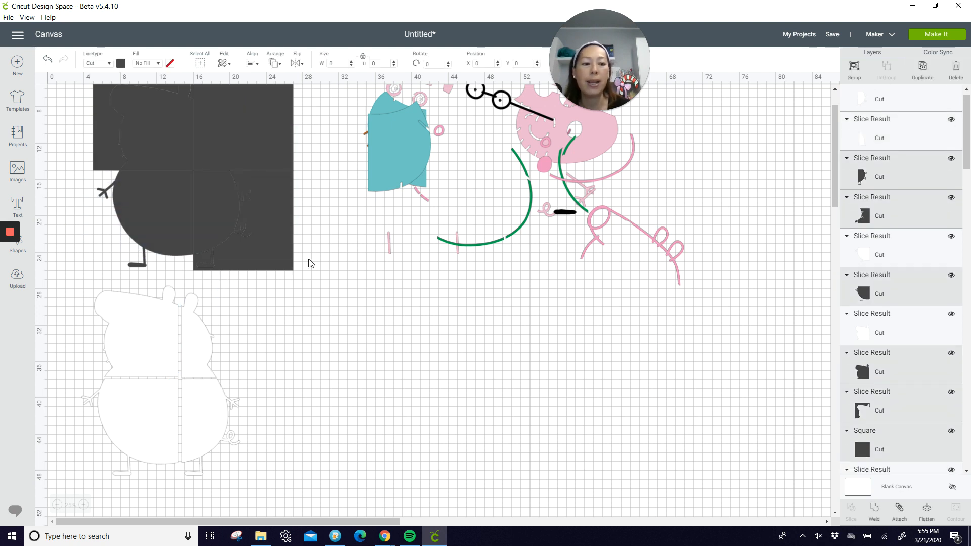
{"action": "key", "text": "Delete"}
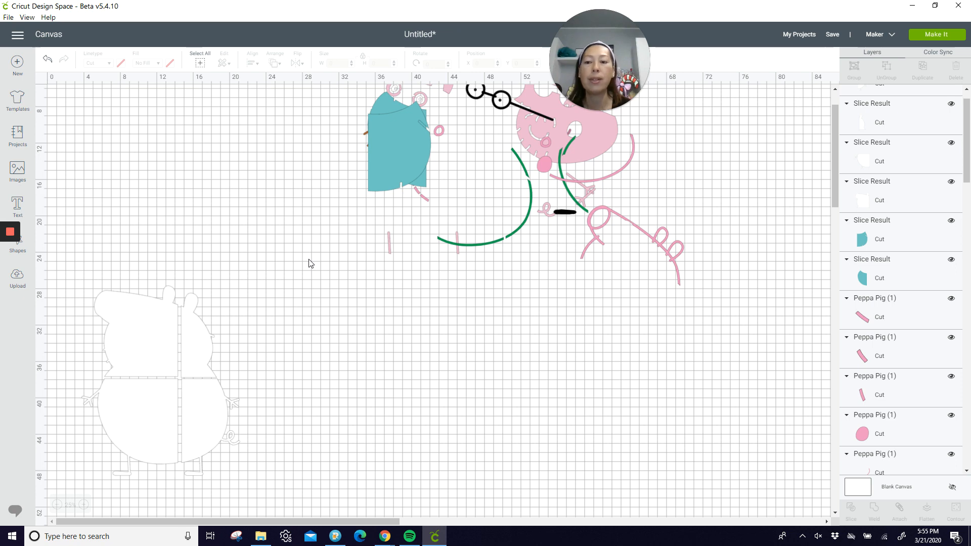
- Save the project as "Peppa's Dad 17 inches wide"
{"action": "left_click", "coordinate": [832, 34]}
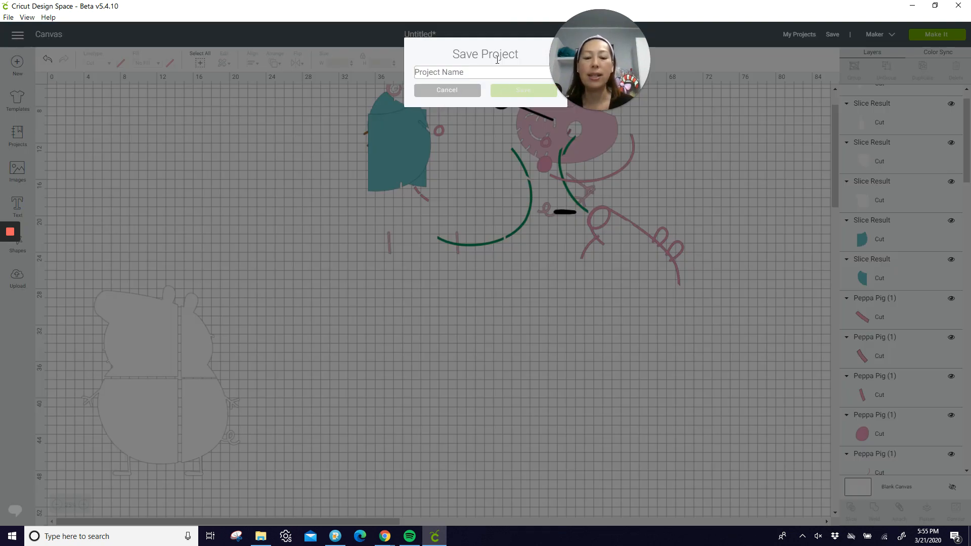
{"action": "type", "text": "Peppa's"}
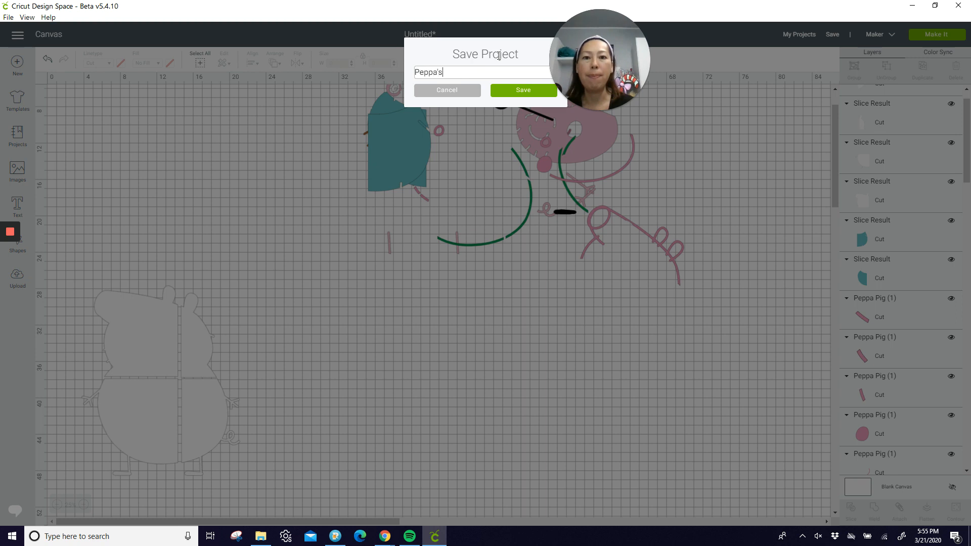
{"action": "type", "text": " Dad 17 inches wide"}
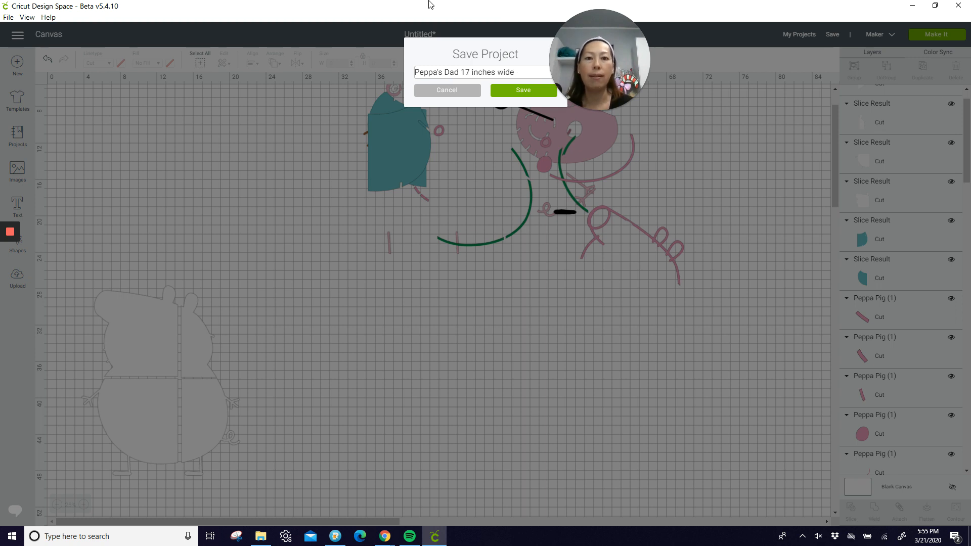
{"action": "key", "text": "Return"}
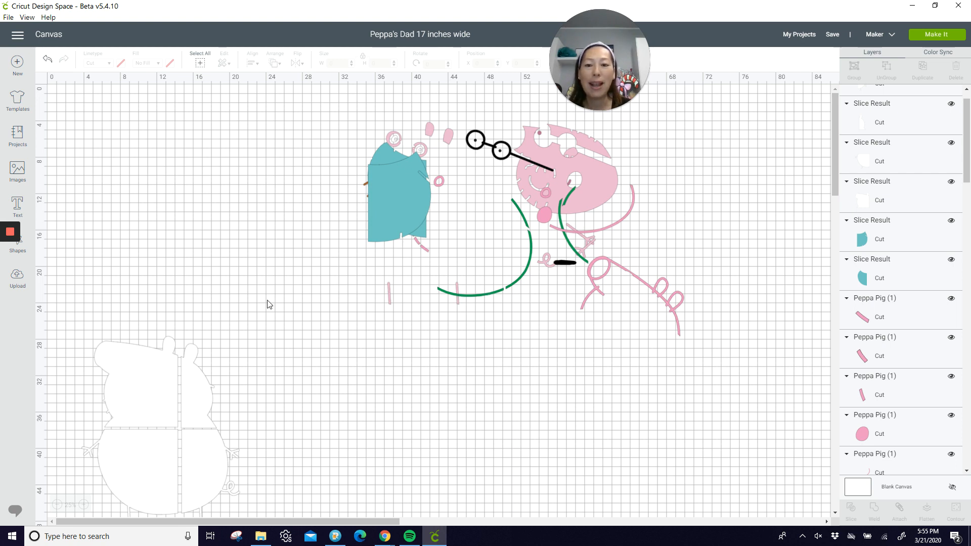
- Move the four white slices together up the canvas to about X 7.4, Y 11.6
{"action": "scroll", "coordinate": [268, 304], "scroll_direction": "down", "scroll_amount": 1}
{"action": "left_click_drag", "start_coordinate": [127, 364], "coordinate": [278, 487]}
{"action": "left_click_drag", "start_coordinate": [213, 316], "coordinate": [243, 177]}
{"action": "scroll", "coordinate": [276, 309], "scroll_direction": "up", "scroll_amount": 1}
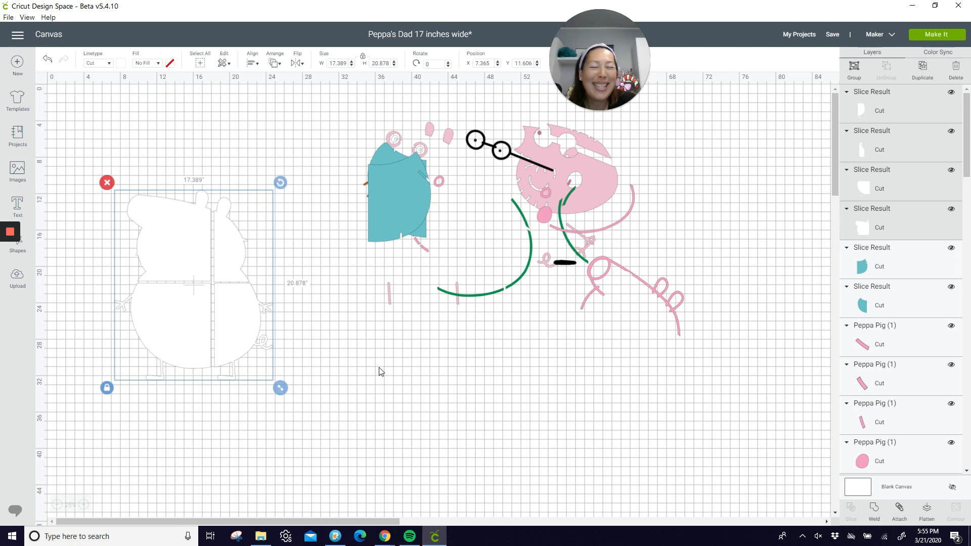
- Send the project to mat preparation and review how the white slices are laid out on mats 1 to 3
{"action": "left_click", "coordinate": [943, 33]}
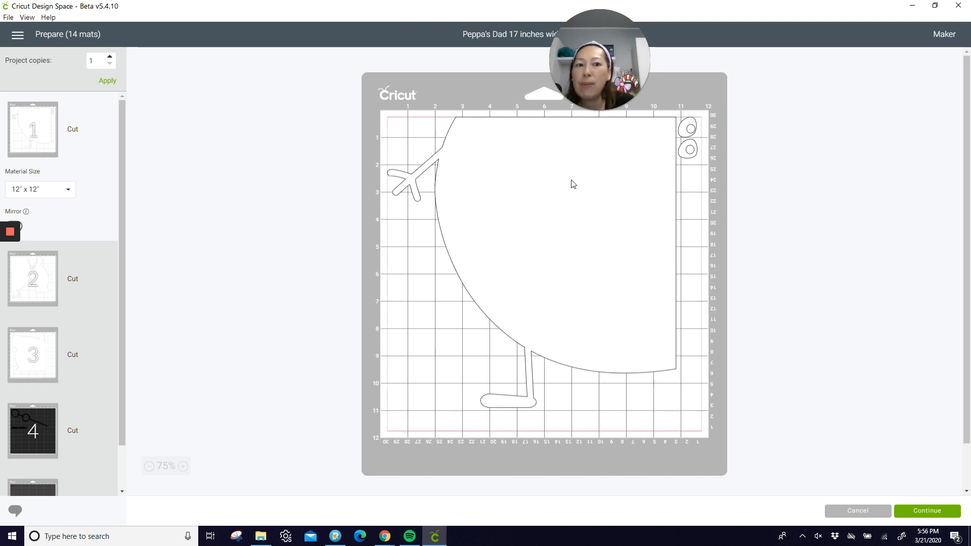
{"action": "left_click", "coordinate": [38, 283]}
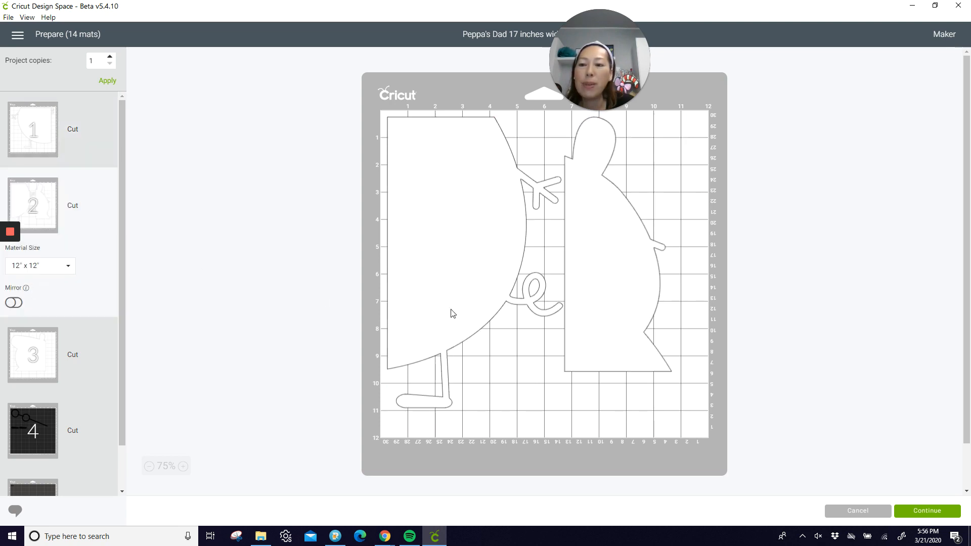
{"action": "left_click", "coordinate": [32, 352]}
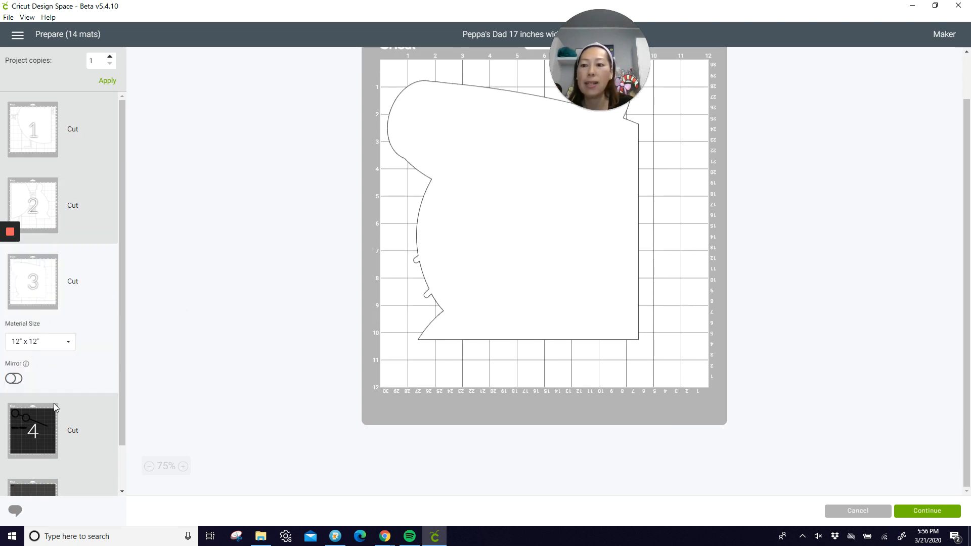
- On mat 4, rotate the glasses nearly level into the upper left corner and place both black bars beneath their arm
{"action": "left_click", "coordinate": [51, 410]}
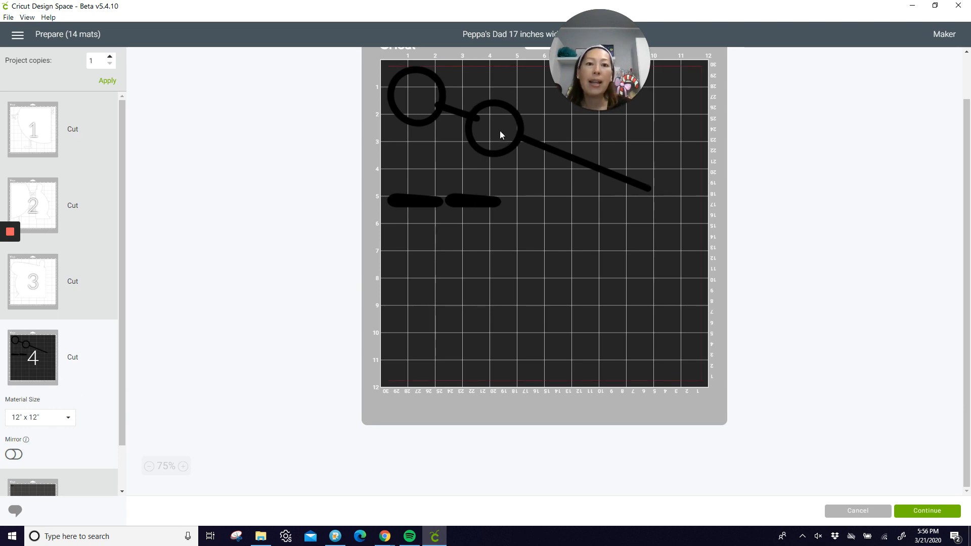
{"action": "left_click_drag", "start_coordinate": [518, 147], "coordinate": [535, 156]}
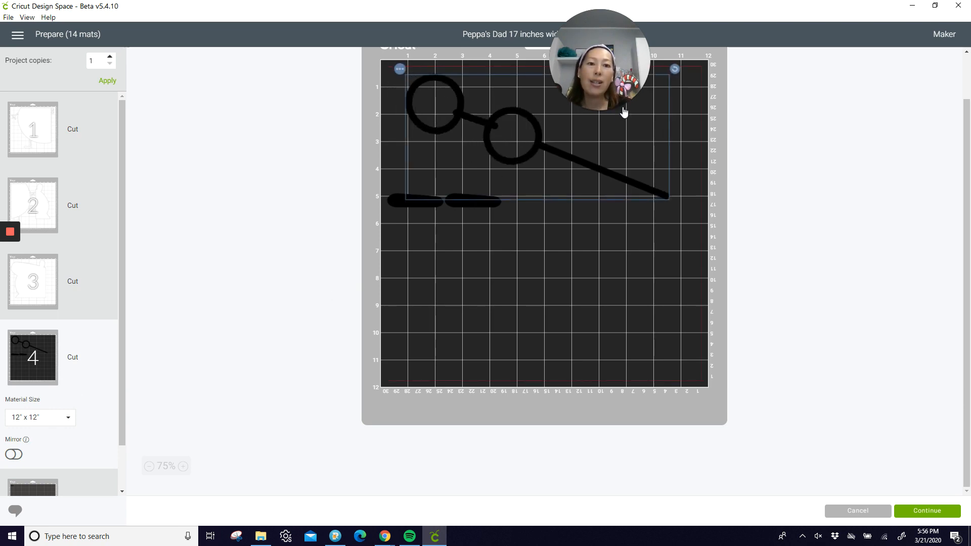
{"action": "left_click_drag", "start_coordinate": [675, 69], "coordinate": [660, 49]}
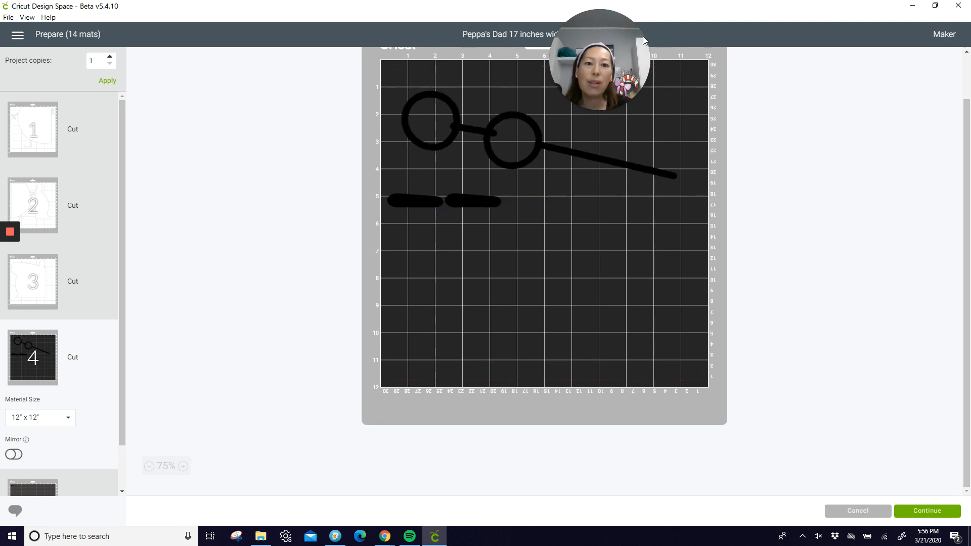
{"action": "left_click_drag", "start_coordinate": [681, 87], "coordinate": [662, 62]}
{"action": "left_click_drag", "start_coordinate": [529, 162], "coordinate": [515, 117]}
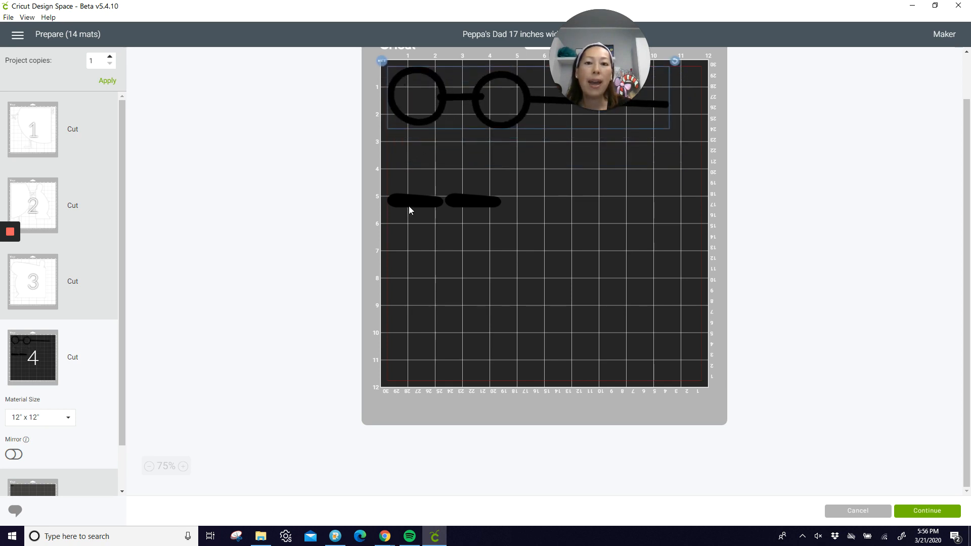
{"action": "left_click_drag", "start_coordinate": [410, 209], "coordinate": [578, 110]}
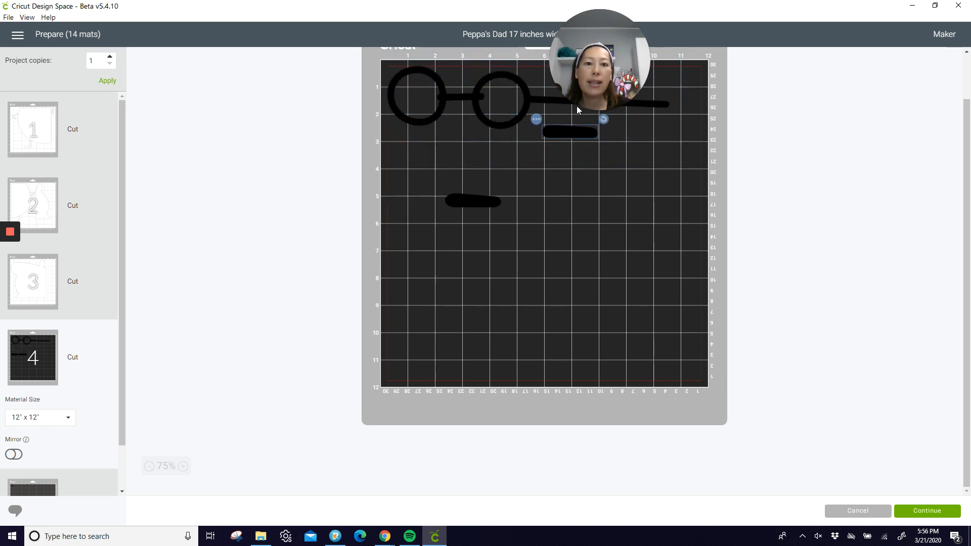
{"action": "left_click_drag", "start_coordinate": [472, 201], "coordinate": [660, 130]}
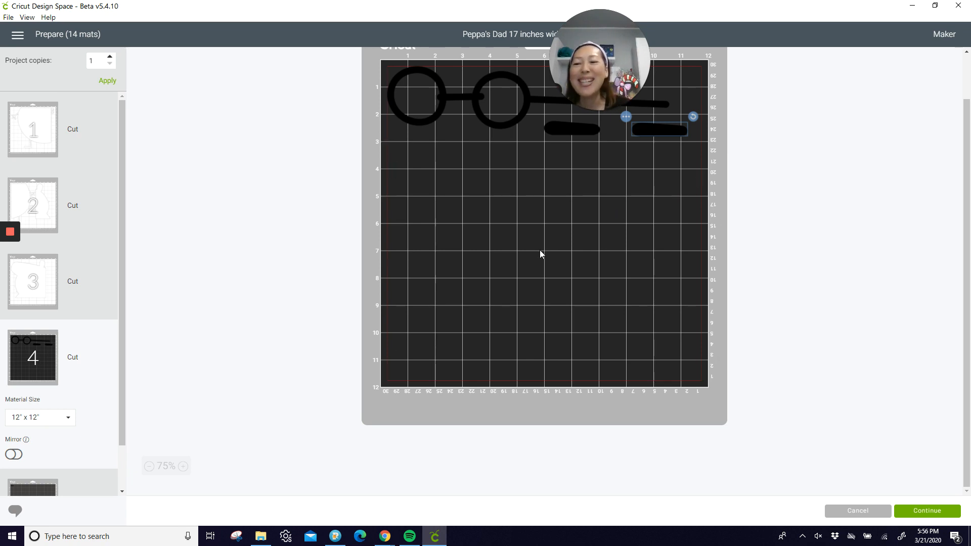
- Move the first dark circle from mat 5 to the black mat 4 and place it inside the first glasses lens
{"action": "scroll", "coordinate": [38, 335], "scroll_direction": "down", "scroll_amount": 3}
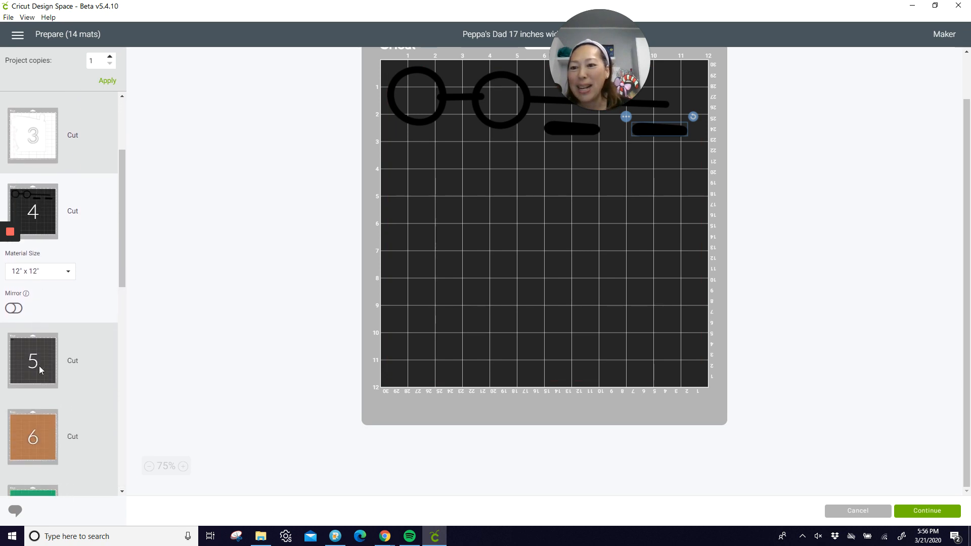
{"action": "left_click", "coordinate": [39, 368]}
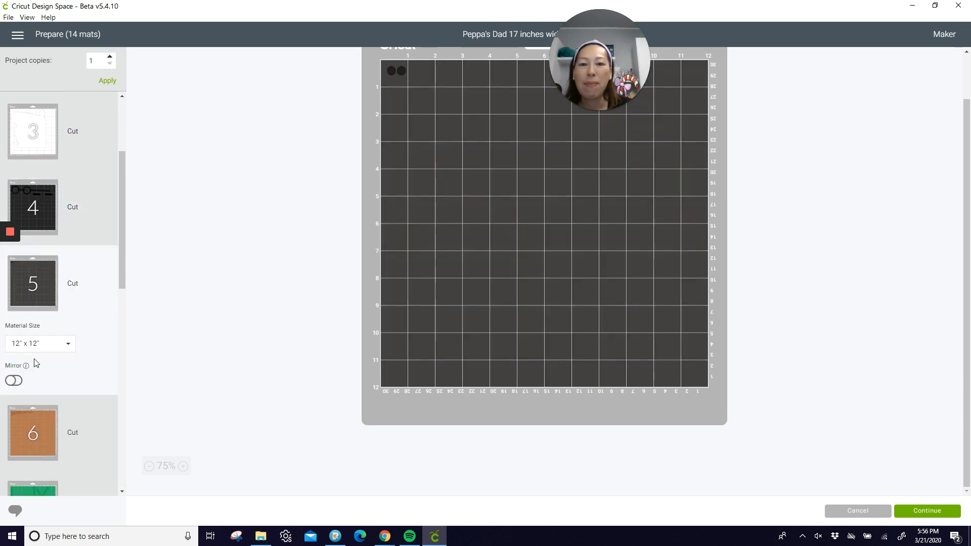
{"action": "left_click", "coordinate": [393, 74]}
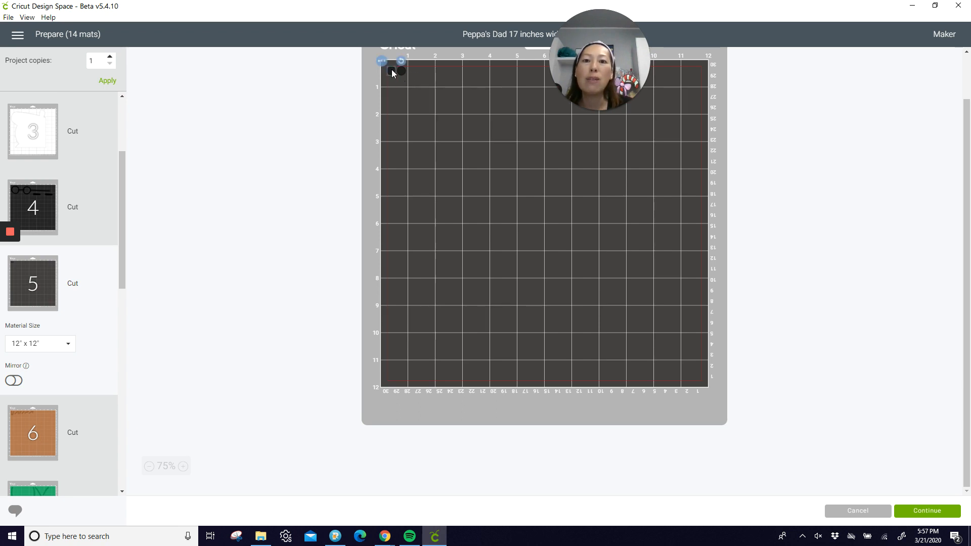
{"action": "left_click", "coordinate": [382, 62]}
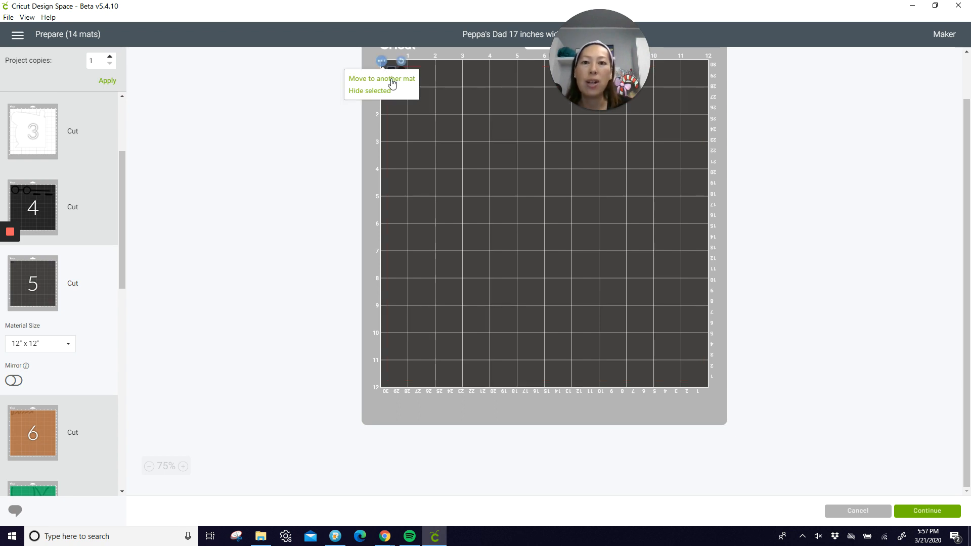
{"action": "left_click", "coordinate": [447, 69]}
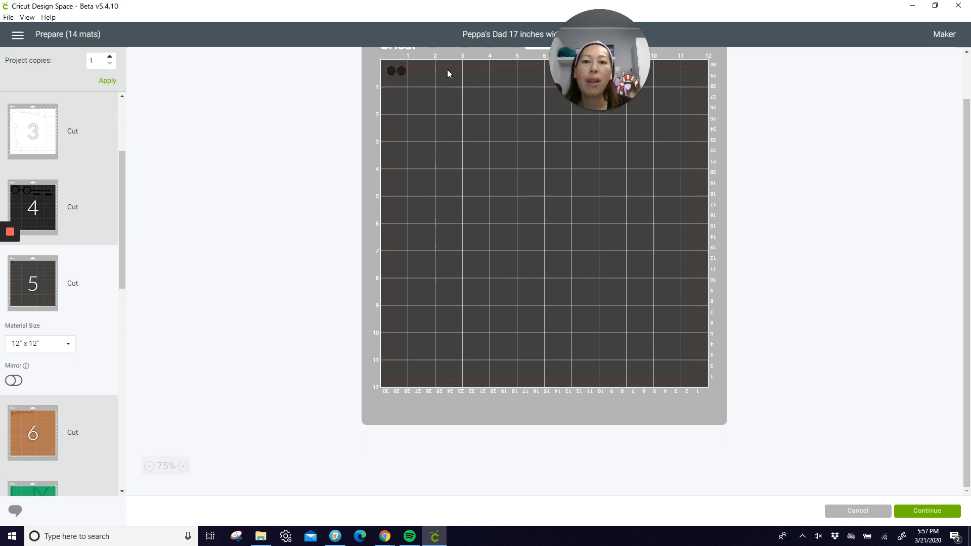
{"action": "left_click", "coordinate": [391, 75]}
{"action": "left_click", "coordinate": [382, 62]}
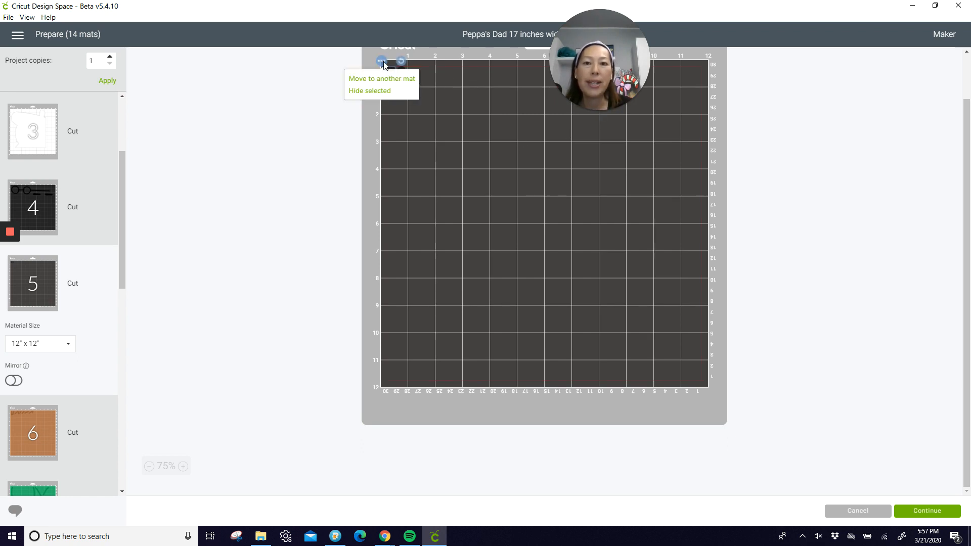
{"action": "left_click", "coordinate": [383, 80]}
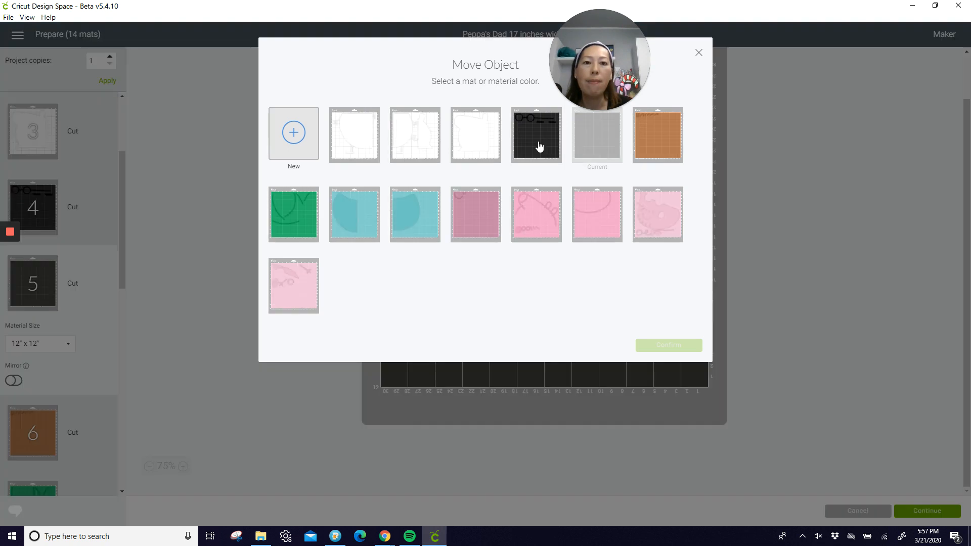
{"action": "left_click", "coordinate": [540, 147]}
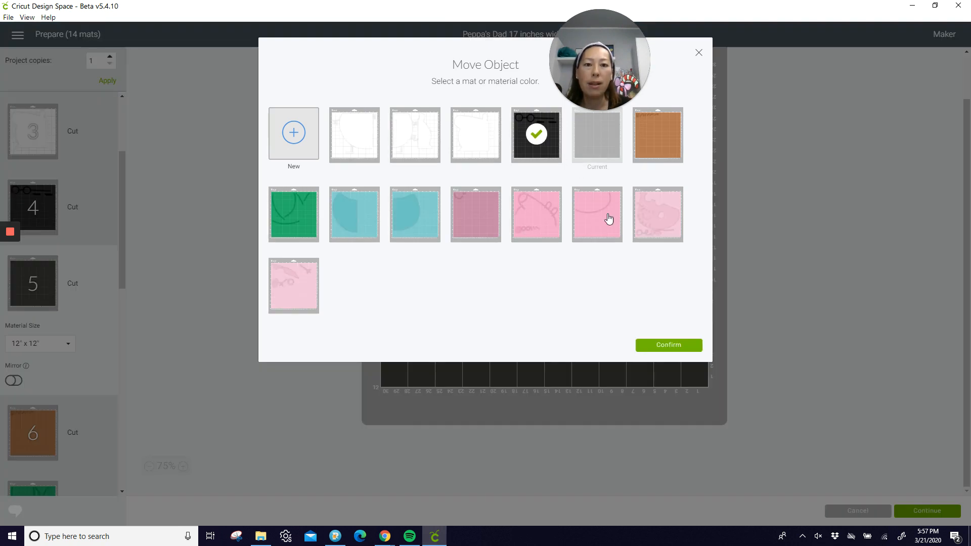
{"action": "left_click", "coordinate": [661, 345]}
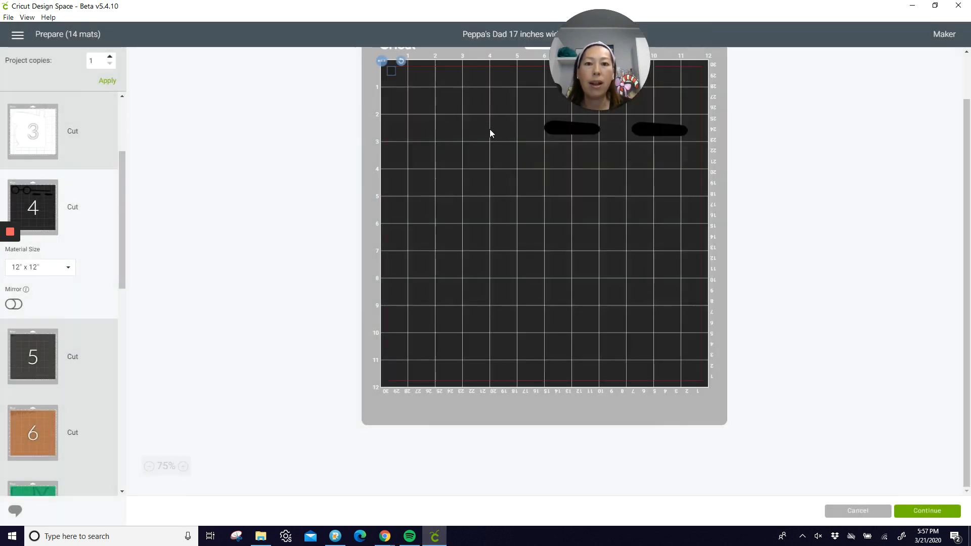
{"action": "left_click_drag", "start_coordinate": [394, 80], "coordinate": [411, 90]}
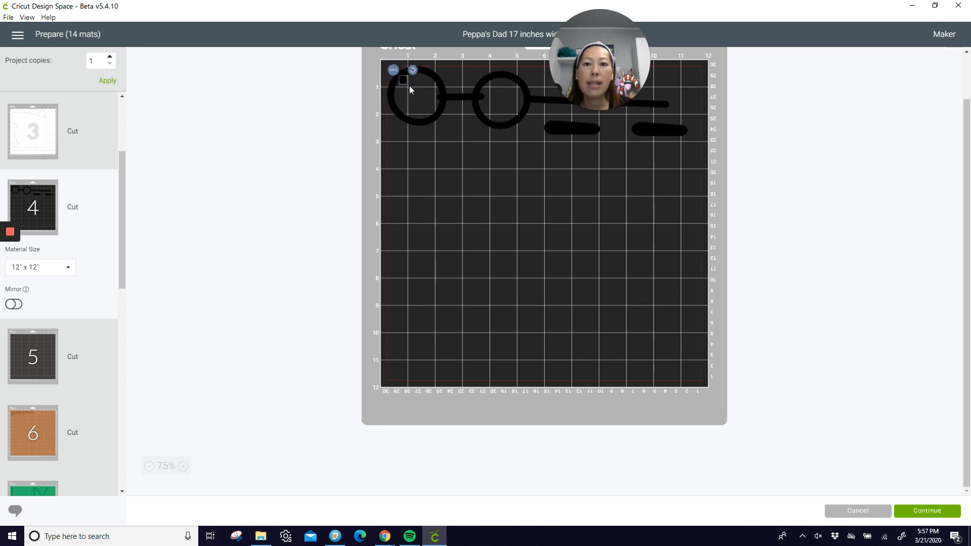
{"action": "left_click", "coordinate": [423, 174]}
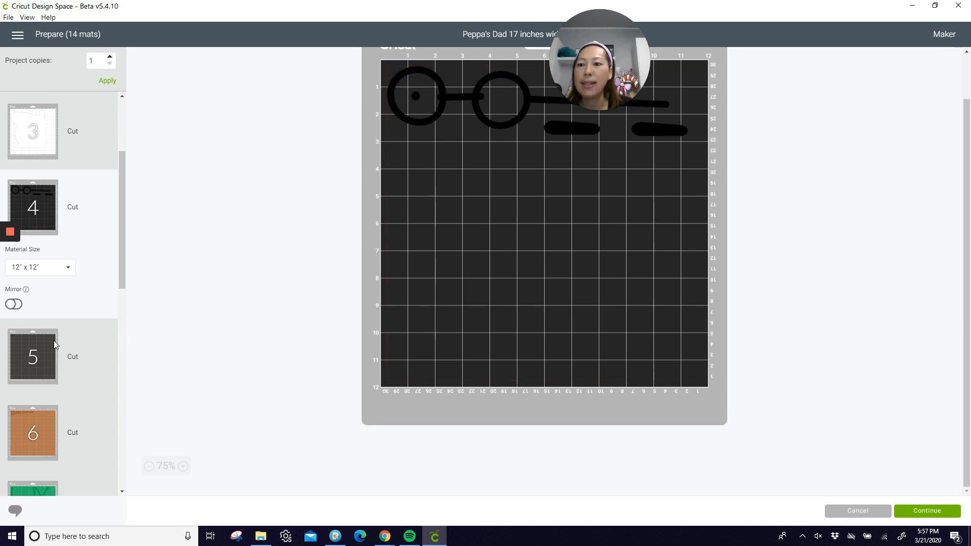
- Move the remaining dark circle from mat 5 to the black mat 4 and place it inside the second glasses lens
{"action": "left_click", "coordinate": [28, 371]}
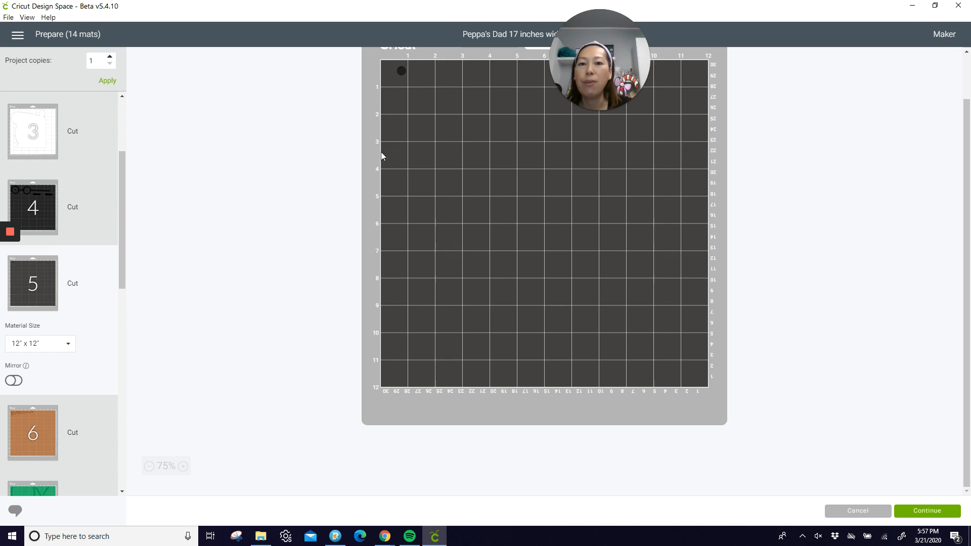
{"action": "left_click", "coordinate": [398, 73]}
{"action": "left_click", "coordinate": [393, 65]}
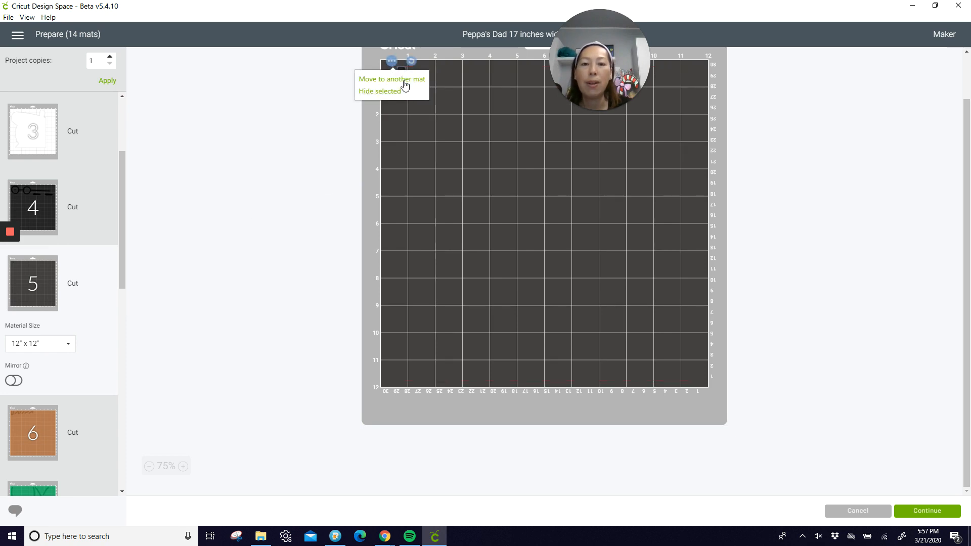
{"action": "left_click", "coordinate": [403, 77]}
{"action": "left_click", "coordinate": [525, 137]}
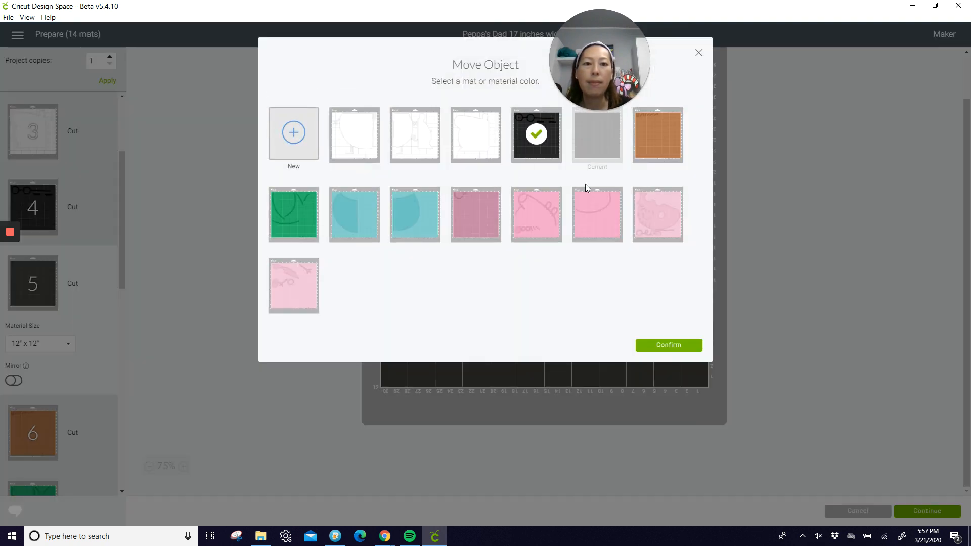
{"action": "left_click", "coordinate": [672, 348]}
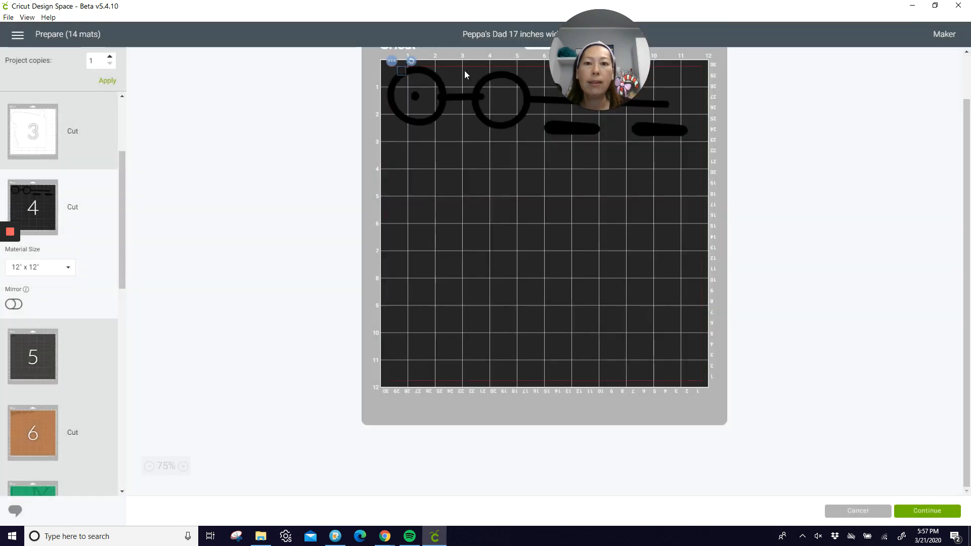
{"action": "left_click_drag", "start_coordinate": [402, 72], "coordinate": [511, 102]}
{"action": "left_click", "coordinate": [515, 179]}
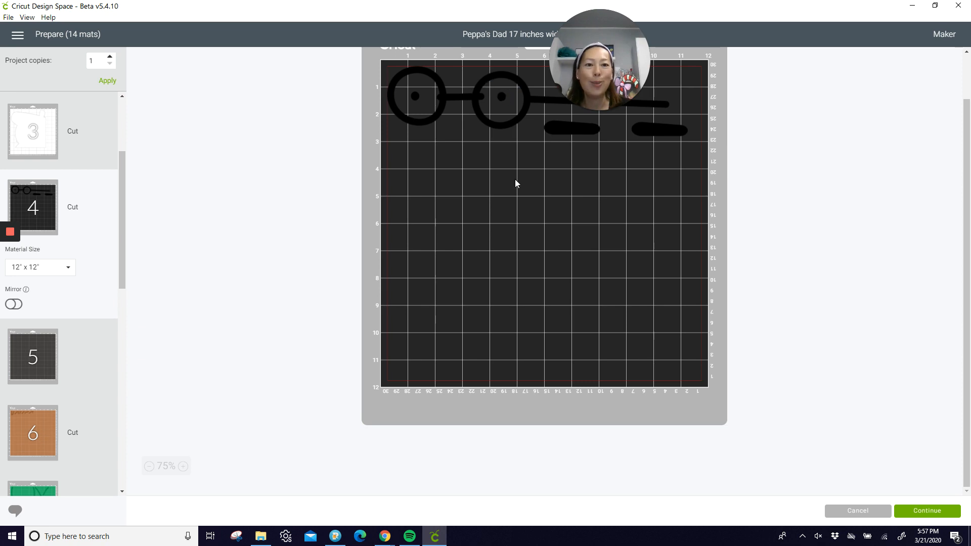
- On the brown mat 6, pack the loose hair pieces into two compact rows in the upper left corner
{"action": "left_click", "coordinate": [43, 421]}
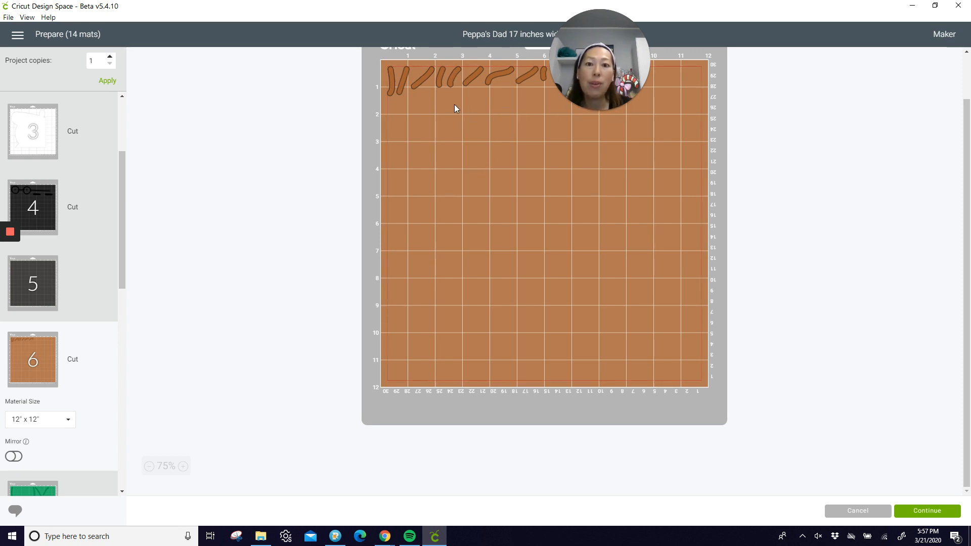
{"action": "left_click_drag", "start_coordinate": [461, 86], "coordinate": [397, 112]}
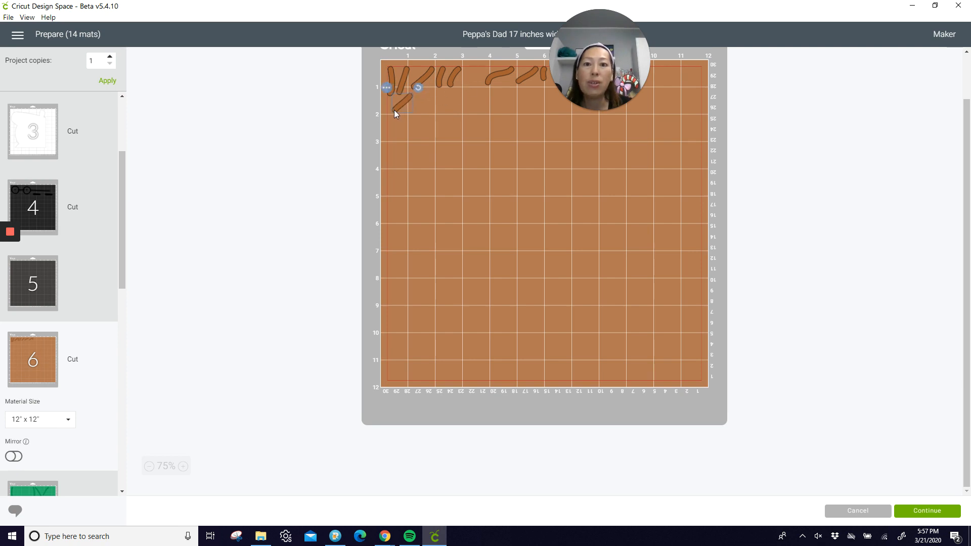
{"action": "left_click_drag", "start_coordinate": [503, 72], "coordinate": [420, 107]}
{"action": "left_click_drag", "start_coordinate": [524, 77], "coordinate": [425, 100]}
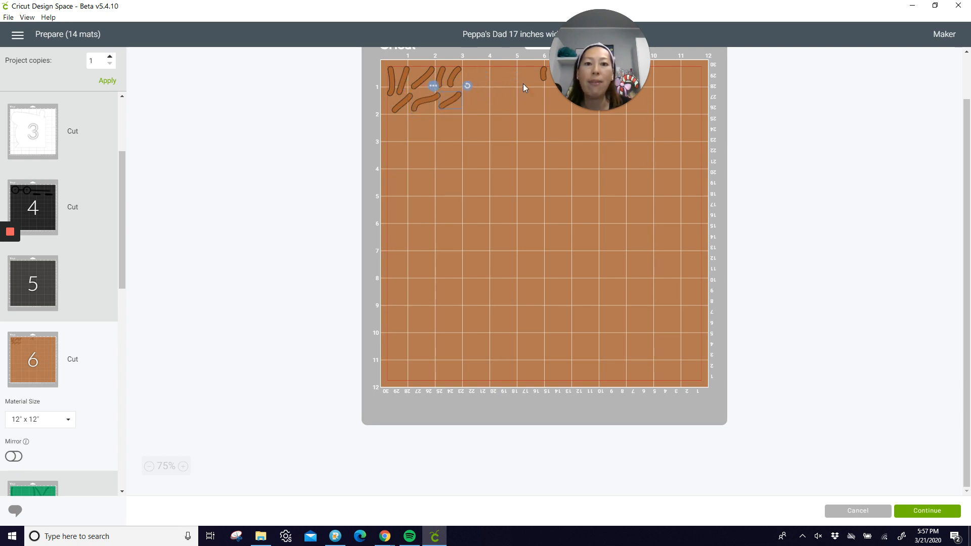
{"action": "left_click_drag", "start_coordinate": [540, 74], "coordinate": [460, 85]}
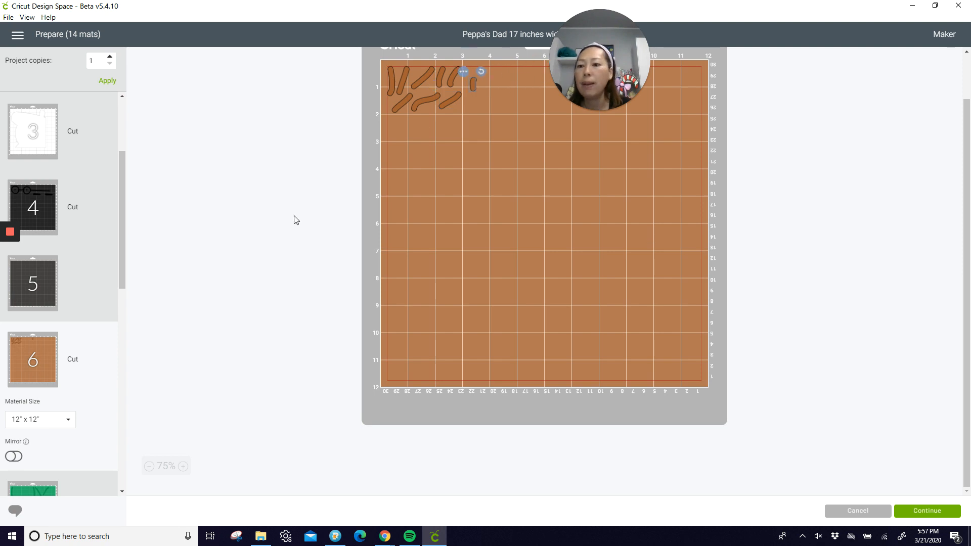
- On the green mat 7, rotate the second long curved strip and nest it alongside the first long curve
{"action": "left_click_drag", "start_coordinate": [124, 223], "coordinate": [119, 302]}
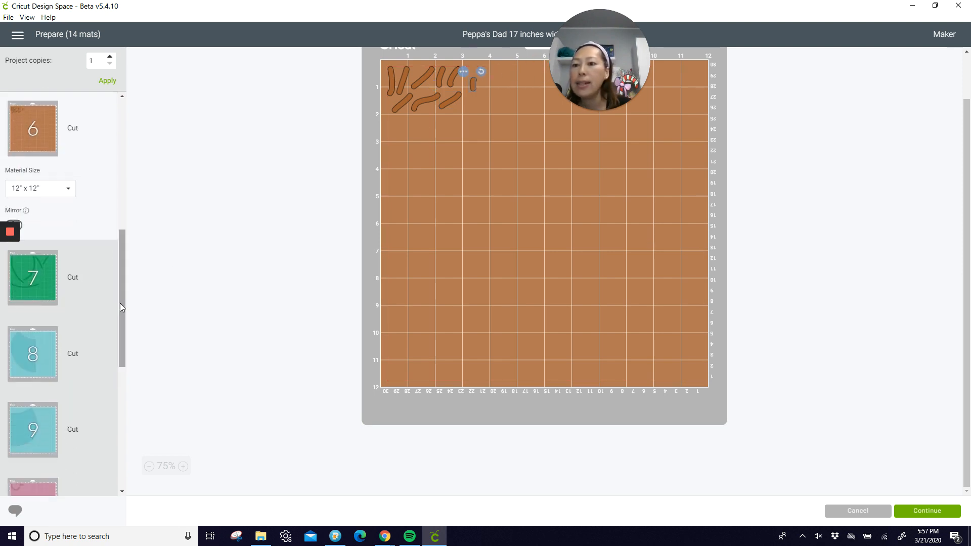
{"action": "left_click", "coordinate": [33, 278]}
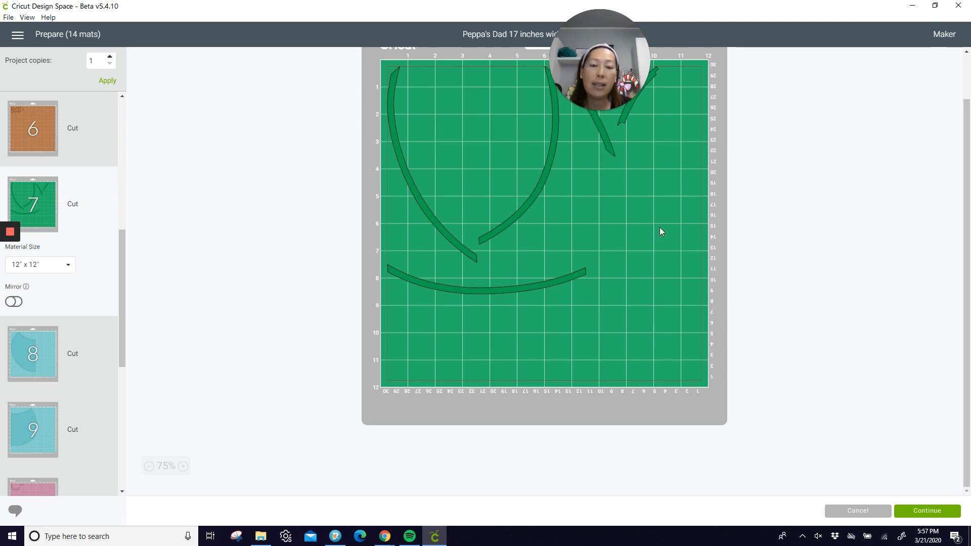
{"action": "left_click_drag", "start_coordinate": [551, 159], "coordinate": [584, 301]}
{"action": "left_click_drag", "start_coordinate": [585, 174], "coordinate": [515, 246]}
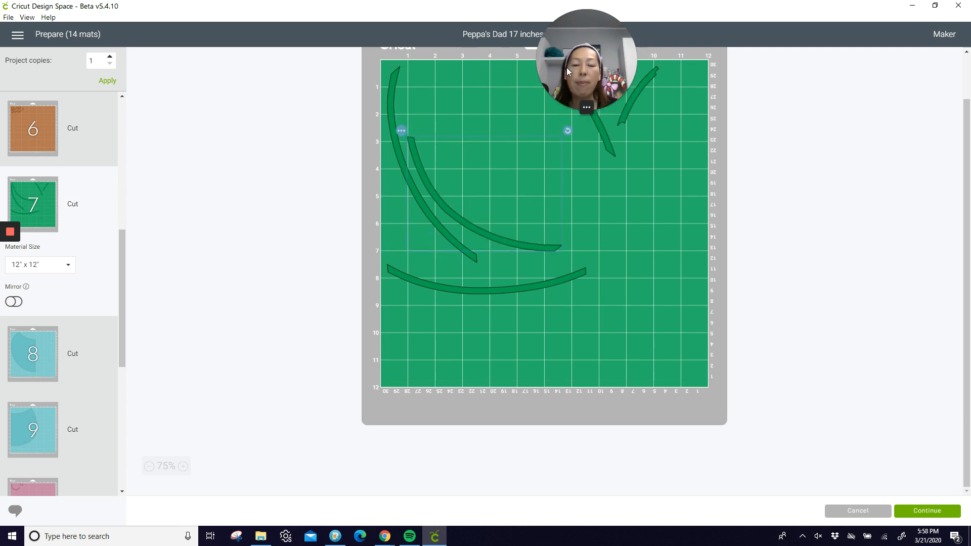
{"action": "left_click_drag", "start_coordinate": [569, 131], "coordinate": [576, 156]}
{"action": "left_click_drag", "start_coordinate": [442, 196], "coordinate": [423, 154]}
- Rotate the third long green strip to nest beside the other curves, and move both shorter strips in close to them
{"action": "left_click_drag", "start_coordinate": [599, 117], "coordinate": [477, 115]}
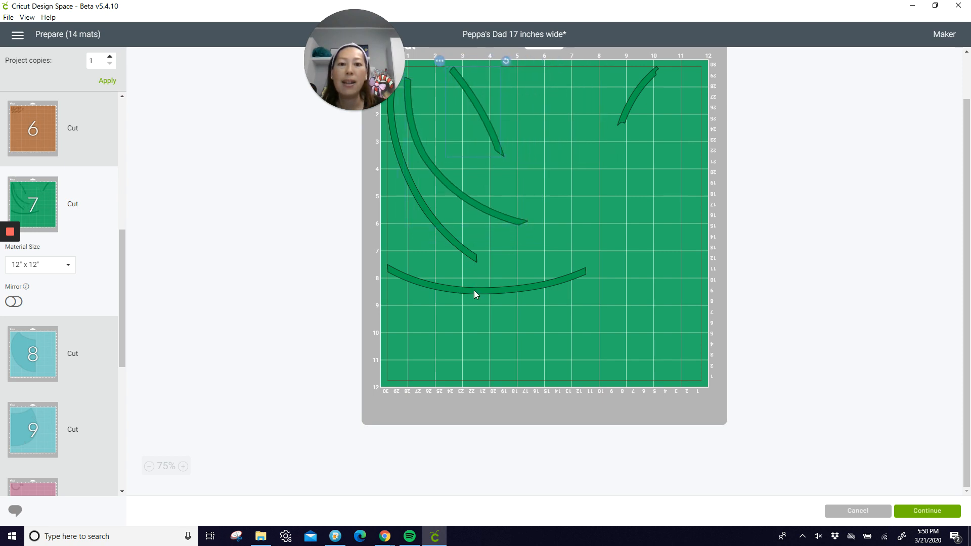
{"action": "left_click_drag", "start_coordinate": [474, 291], "coordinate": [552, 251]}
{"action": "left_click_drag", "start_coordinate": [659, 227], "coordinate": [657, 321]}
{"action": "left_click_drag", "start_coordinate": [589, 275], "coordinate": [513, 175]}
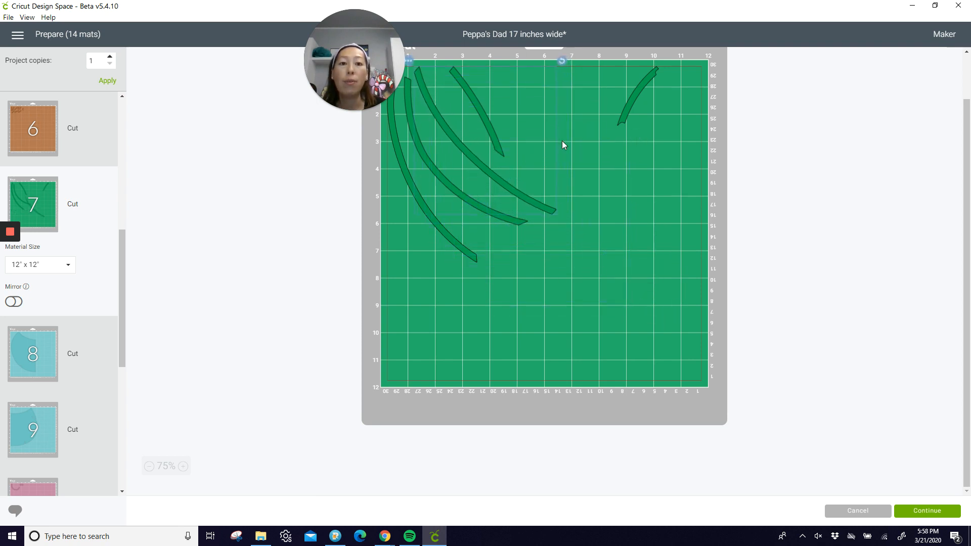
{"action": "left_click_drag", "start_coordinate": [611, 107], "coordinate": [414, 192]}
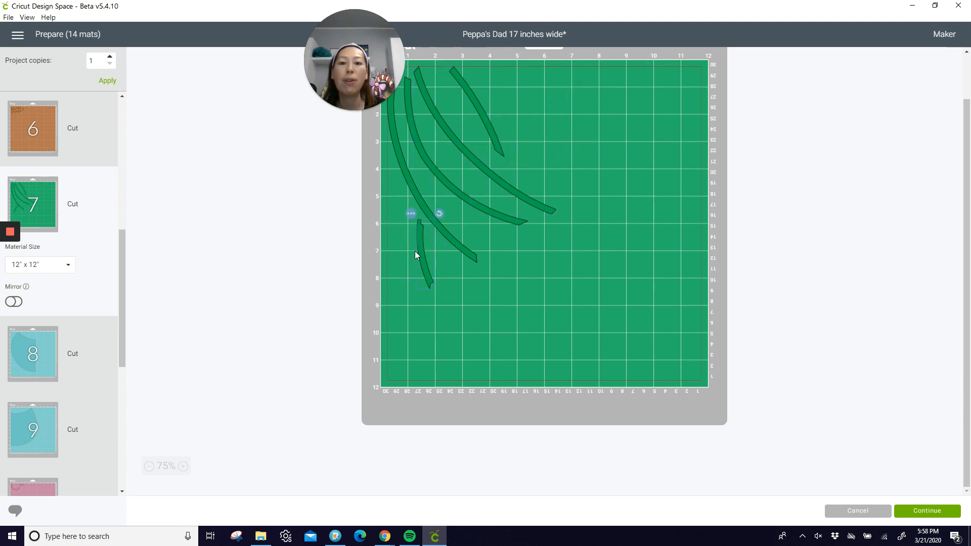
{"action": "left_click_drag", "start_coordinate": [415, 255], "coordinate": [385, 191]}
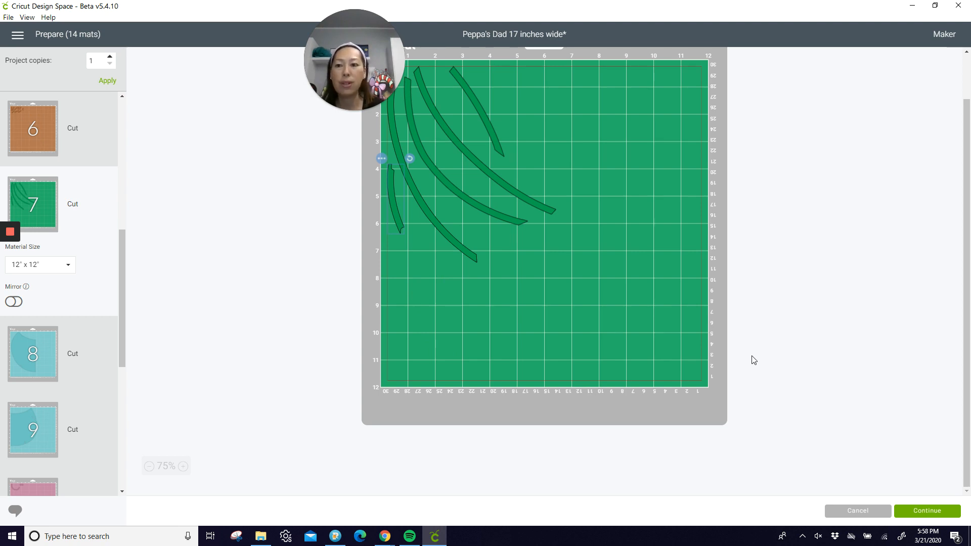
- Check the light blue mats 8 and 9, and on mat 10 level the smile curve and nest both small circles inside it
{"action": "left_click", "coordinate": [16, 348]}
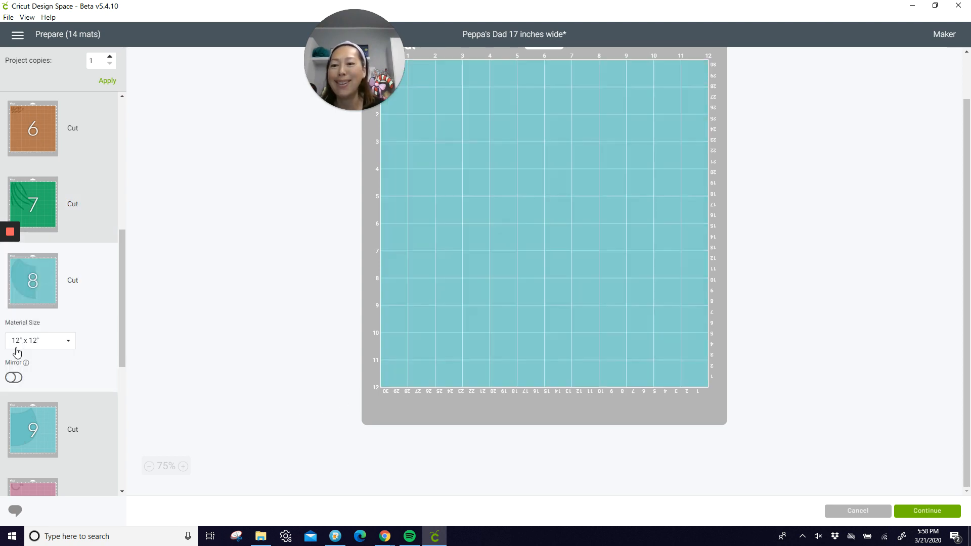
{"action": "scroll", "coordinate": [25, 328], "scroll_direction": "down", "scroll_amount": 2}
{"action": "left_click", "coordinate": [26, 322]}
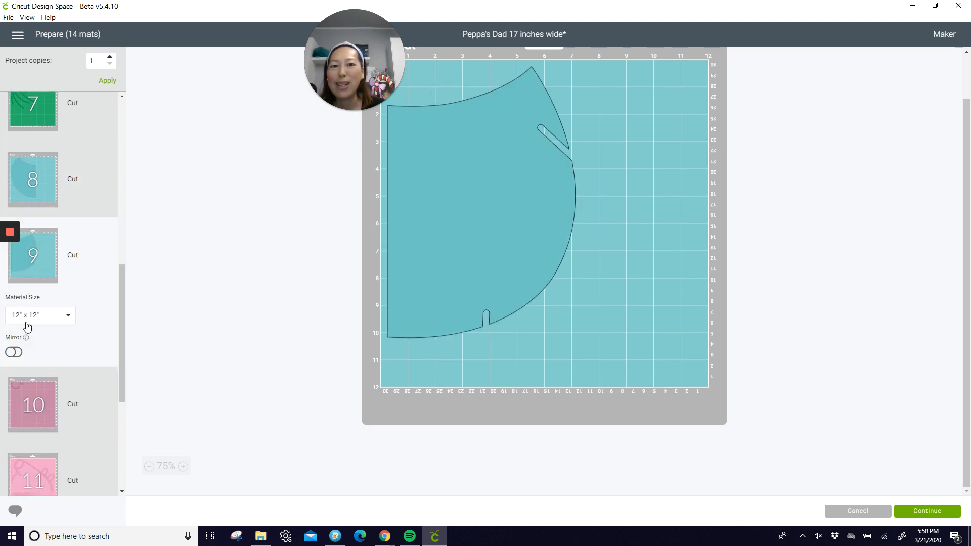
{"action": "scroll", "coordinate": [26, 322], "scroll_direction": "down", "scroll_amount": 2}
{"action": "left_click", "coordinate": [26, 321]}
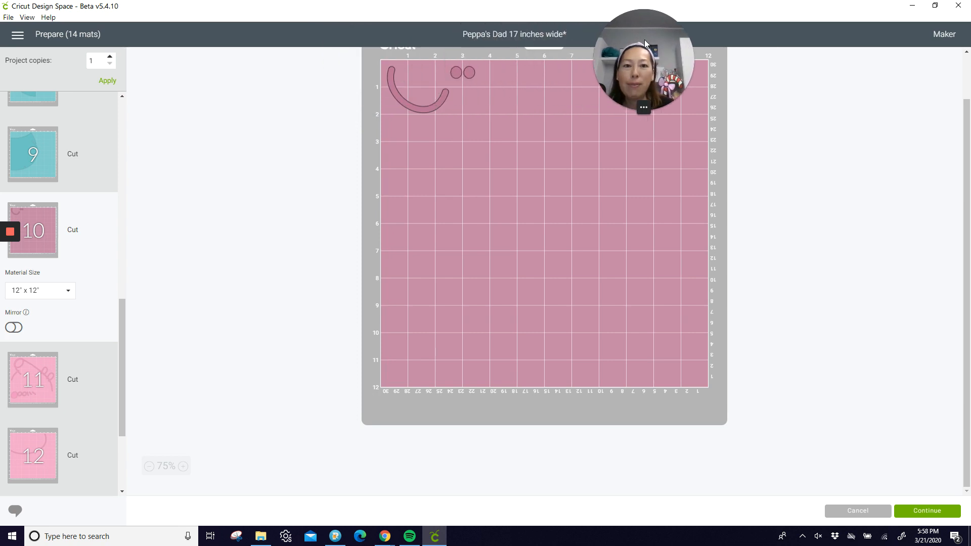
{"action": "left_click_drag", "start_coordinate": [447, 73], "coordinate": [399, 65]}
{"action": "left_click_drag", "start_coordinate": [466, 75], "coordinate": [443, 99]}
{"action": "left_click_drag", "start_coordinate": [458, 62], "coordinate": [454, 47]}
{"action": "left_click_drag", "start_coordinate": [435, 105], "coordinate": [436, 87]}
{"action": "left_click", "coordinate": [500, 123]}
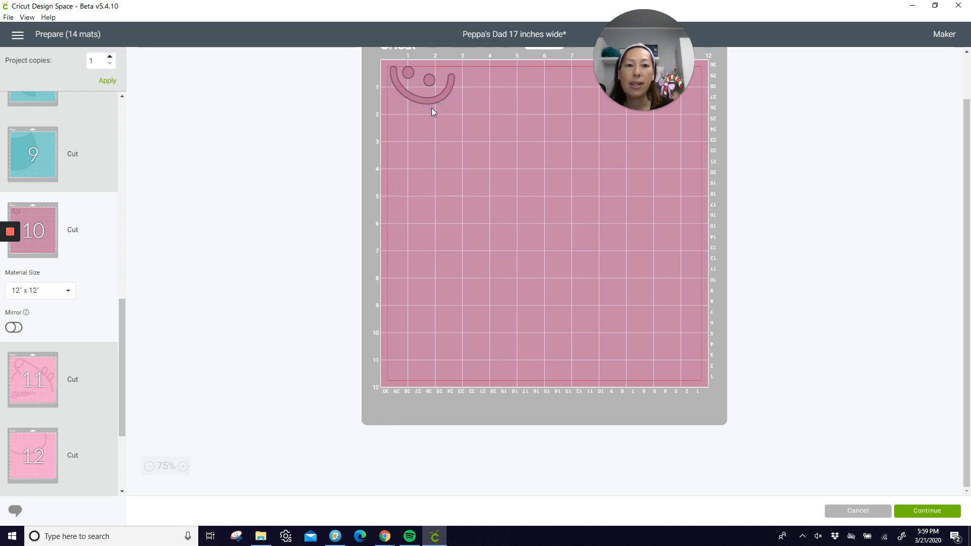
- On the pink mat 11, move the solid oval, both rings and one short strip up into the gaps around the head outline
{"action": "left_click", "coordinate": [18, 395]}
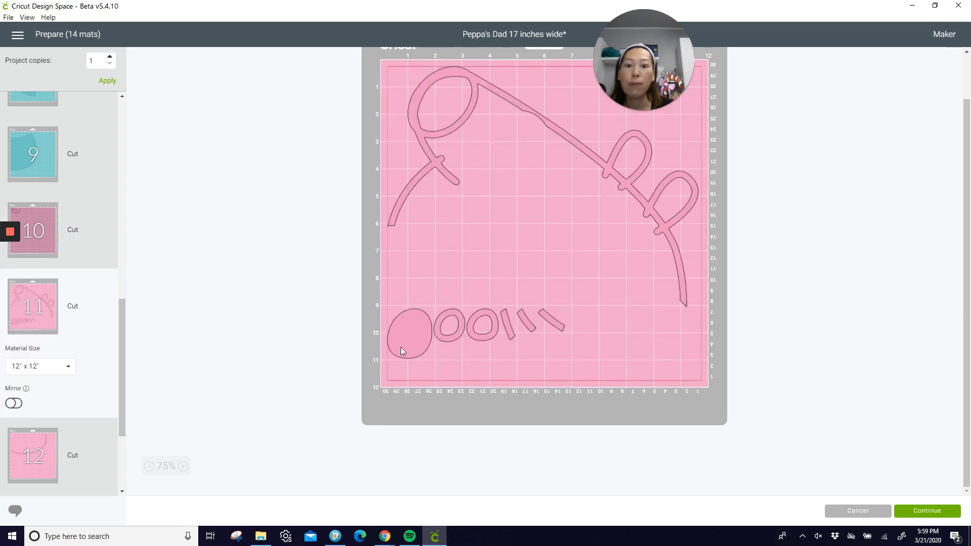
{"action": "left_click_drag", "start_coordinate": [401, 347], "coordinate": [493, 139]}
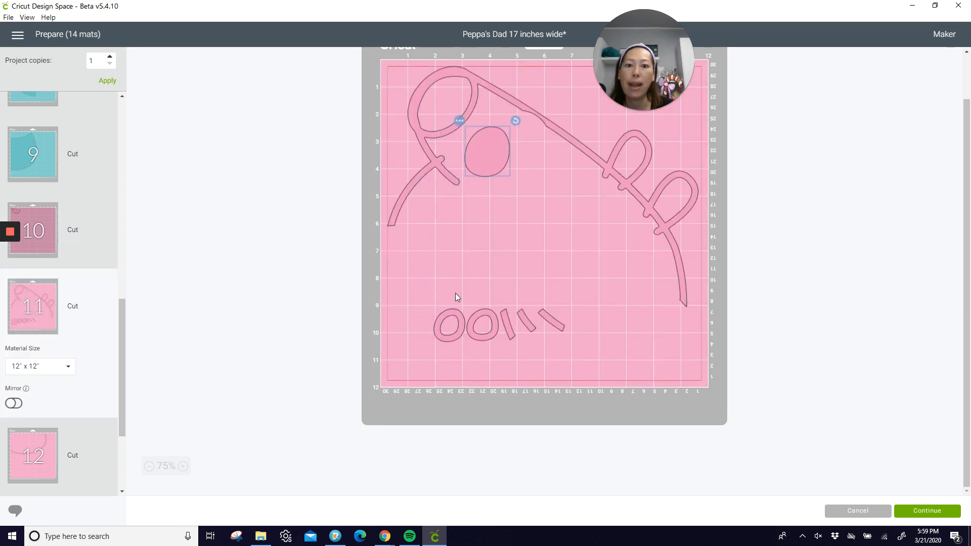
{"action": "left_click_drag", "start_coordinate": [450, 308], "coordinate": [555, 78]}
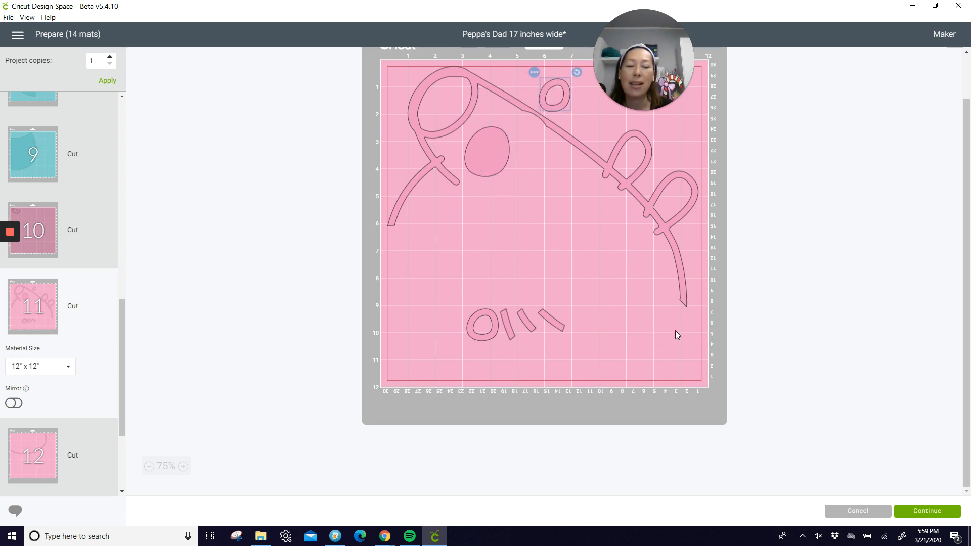
{"action": "left_click_drag", "start_coordinate": [554, 324], "coordinate": [387, 156]}
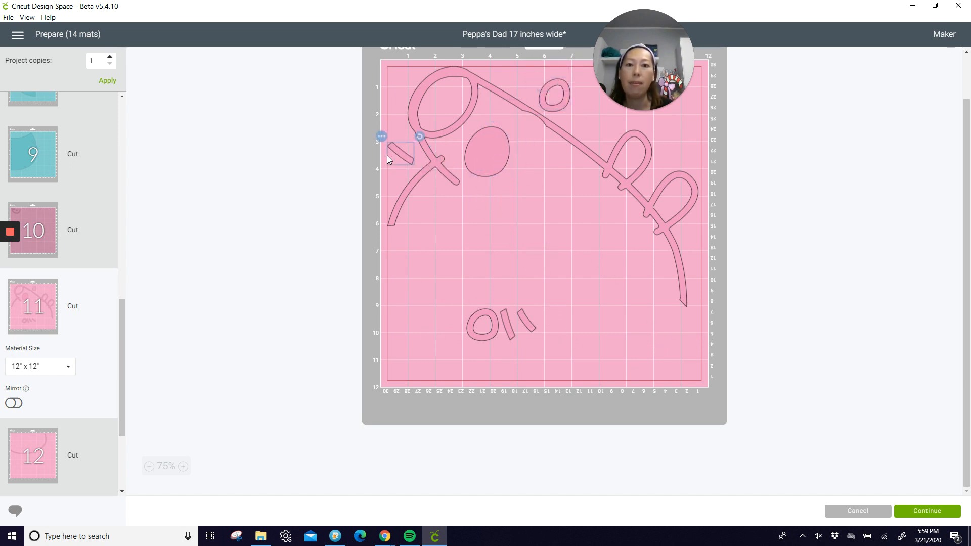
{"action": "left_click_drag", "start_coordinate": [481, 323], "coordinate": [685, 127]}
- Place the other two short strips inside the snout loop, one ring beside the solid oval and the other between the ears
{"action": "left_click_drag", "start_coordinate": [526, 324], "coordinate": [490, 147]}
{"action": "left_click_drag", "start_coordinate": [458, 118], "coordinate": [433, 115]}
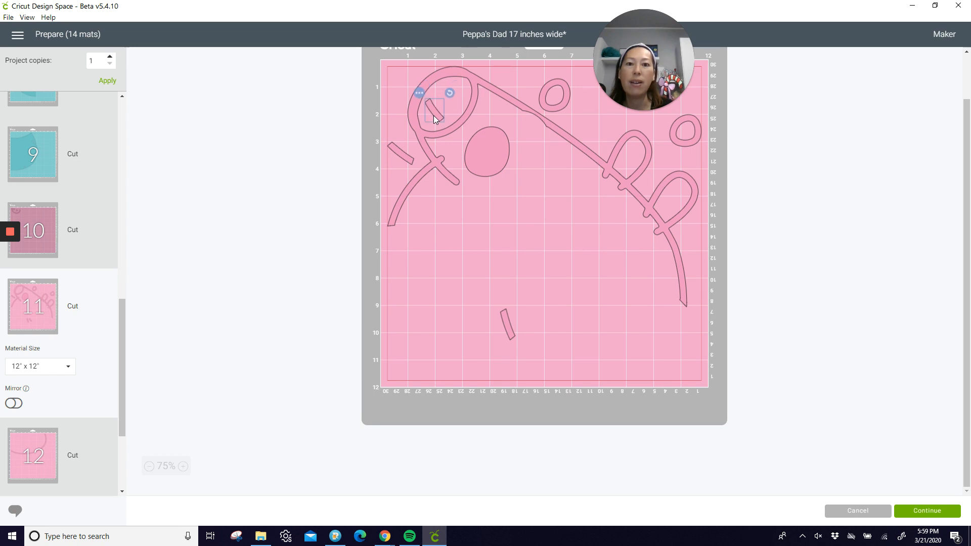
{"action": "left_click_drag", "start_coordinate": [510, 331], "coordinate": [454, 105]}
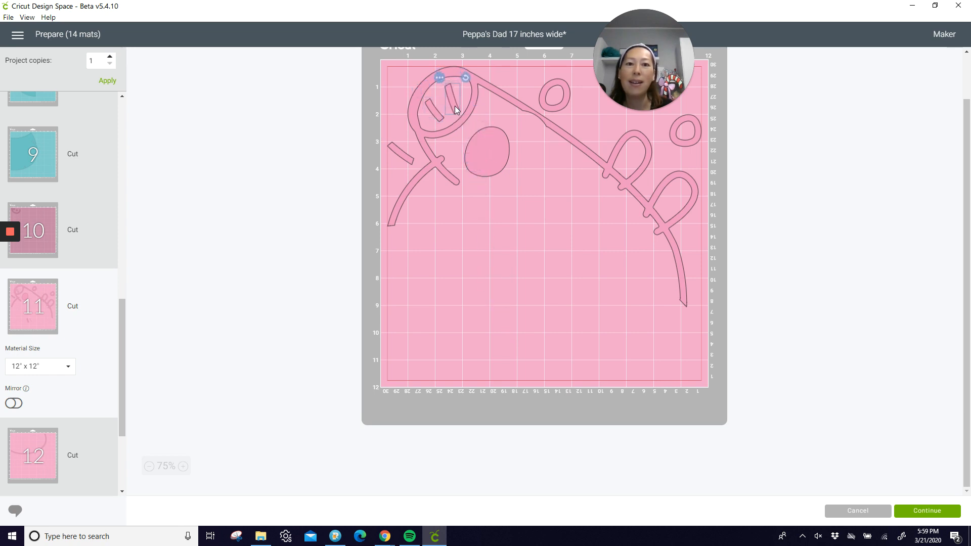
{"action": "left_click_drag", "start_coordinate": [566, 105], "coordinate": [544, 157]}
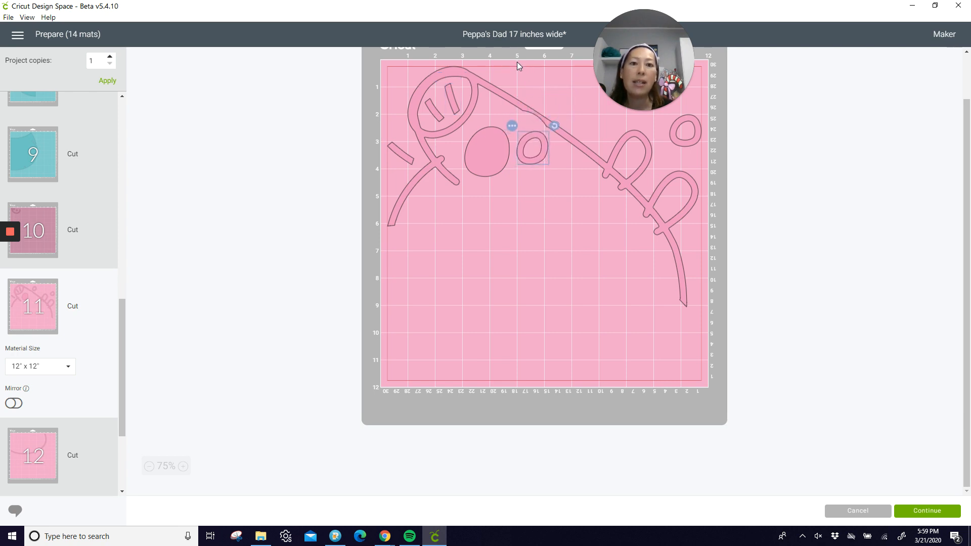
{"action": "left_click_drag", "start_coordinate": [681, 143], "coordinate": [669, 165]}
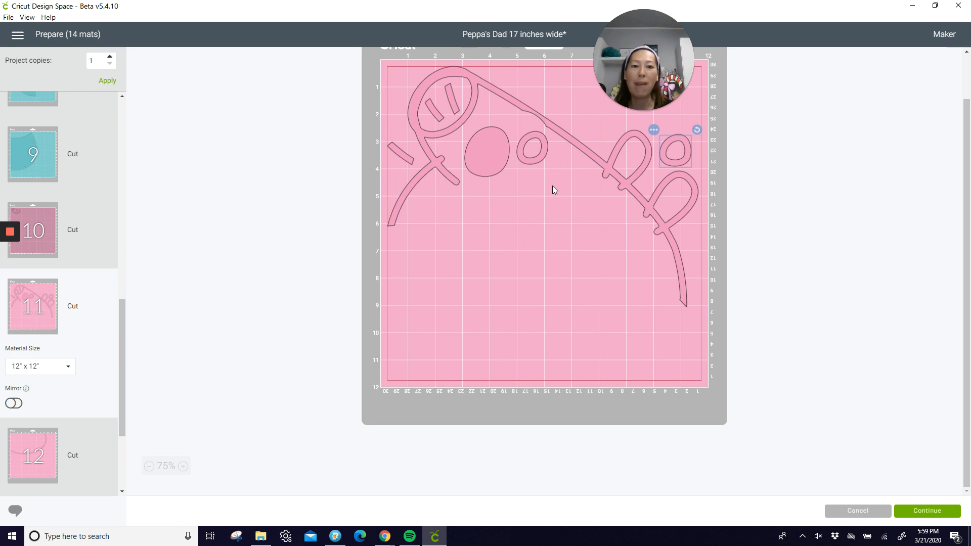
- Move the long curved pink strip from mat 12 onto mat 11
{"action": "left_click", "coordinate": [51, 445]}
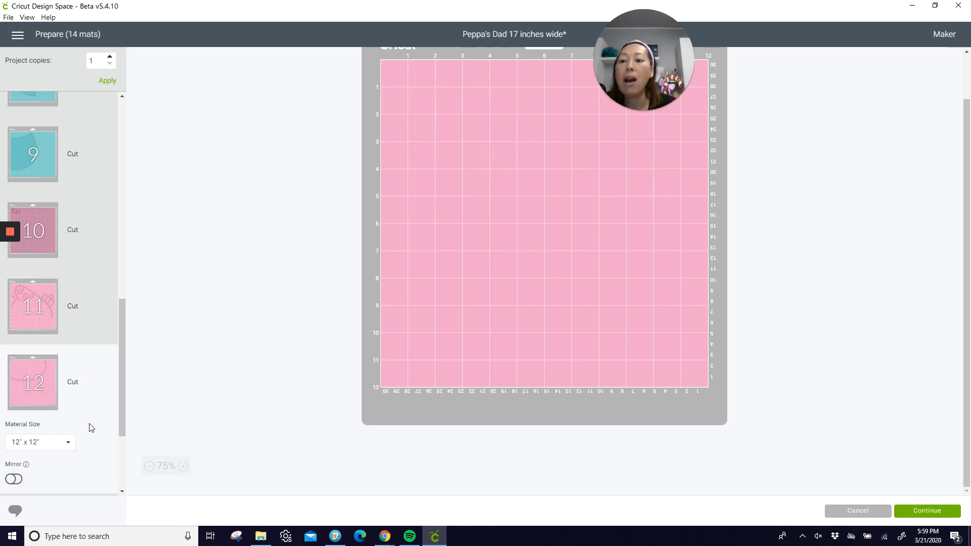
{"action": "left_click", "coordinate": [511, 212]}
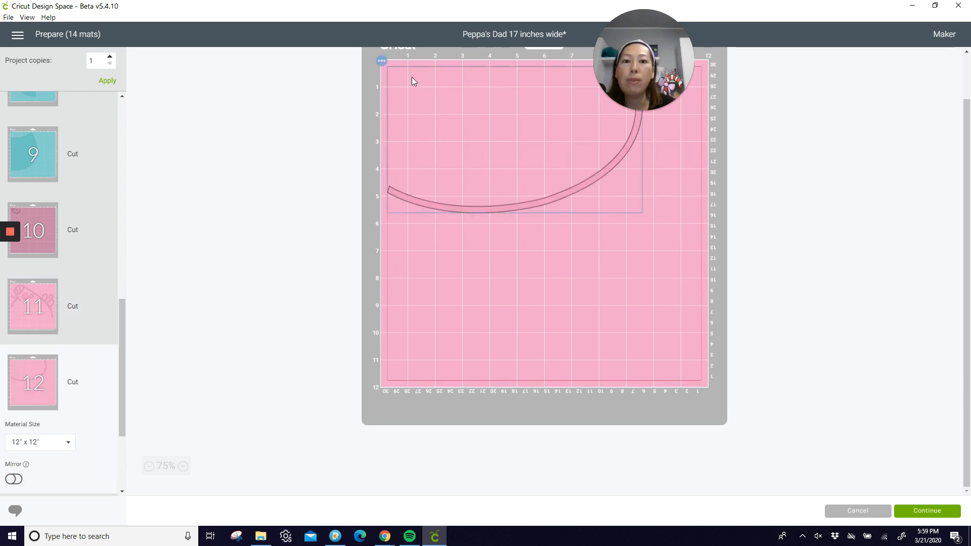
{"action": "left_click", "coordinate": [381, 61]}
{"action": "left_click", "coordinate": [403, 79]}
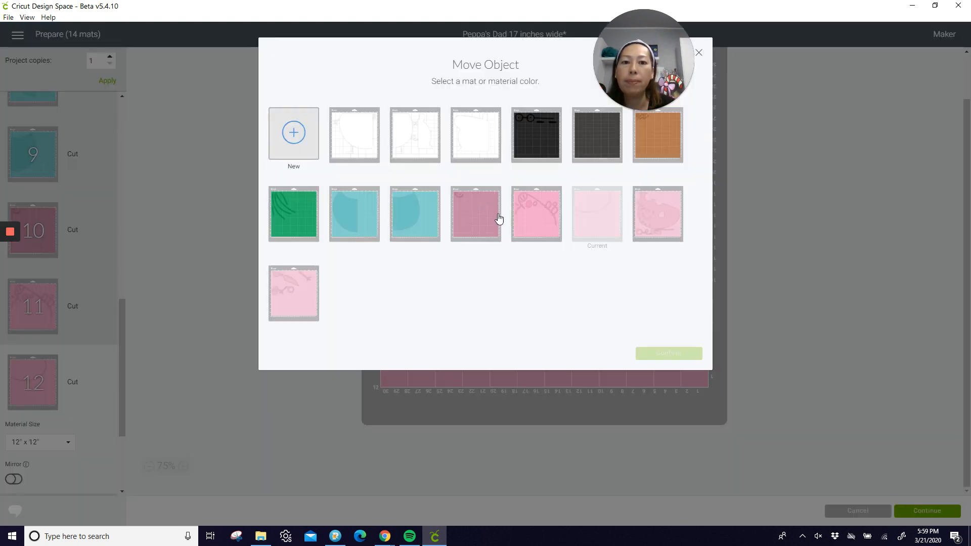
{"action": "left_click", "coordinate": [546, 221]}
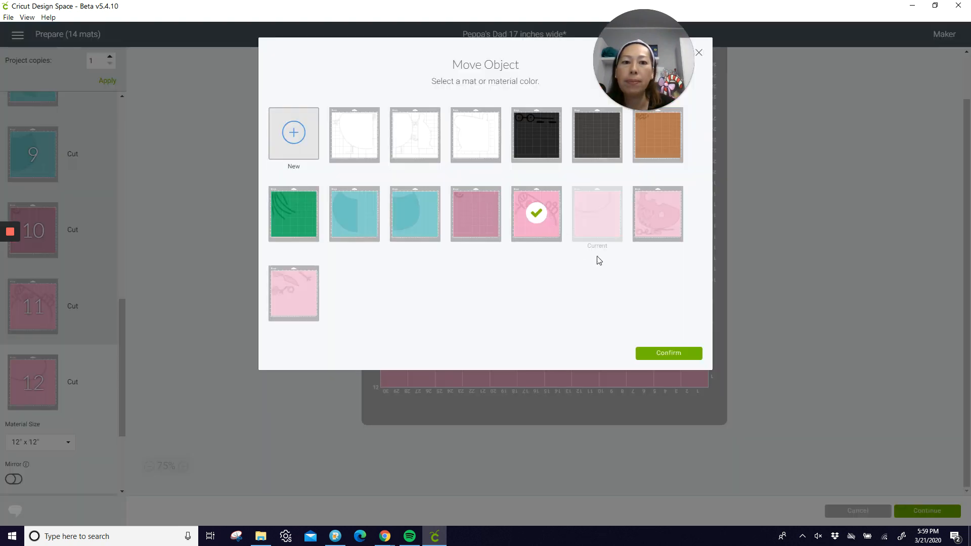
{"action": "left_click", "coordinate": [691, 352]}
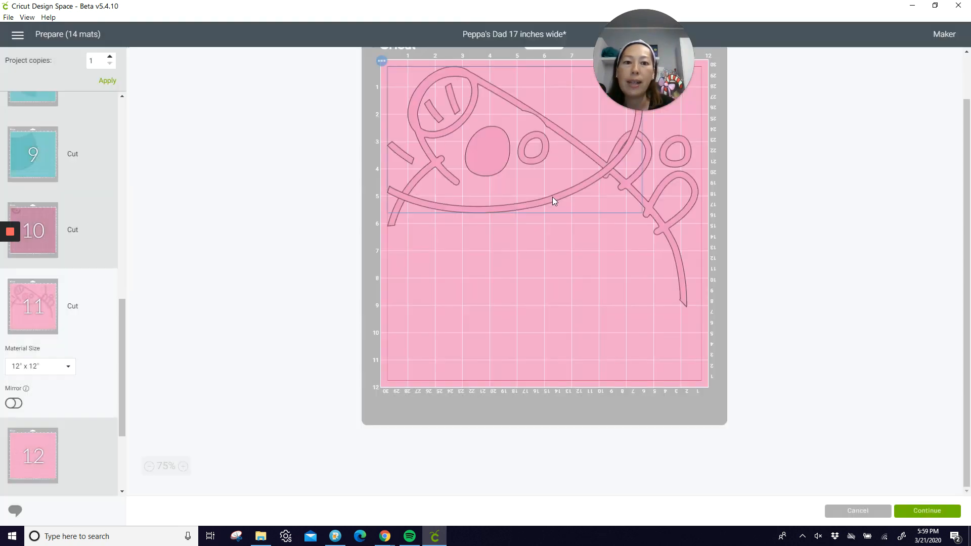
- Rotate the long curved strip clockwise and fit it beneath the head outline without overlapping any pieces
{"action": "left_click_drag", "start_coordinate": [551, 216], "coordinate": [559, 322]}
{"action": "left_click_drag", "start_coordinate": [654, 184], "coordinate": [682, 237]}
{"action": "left_click_drag", "start_coordinate": [615, 335], "coordinate": [620, 357]}
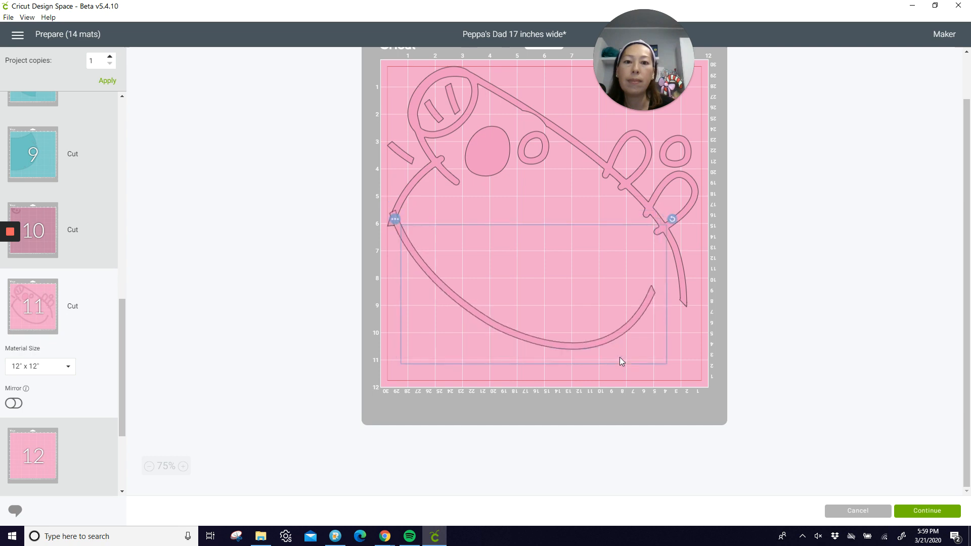
{"action": "left_click", "coordinate": [390, 357]}
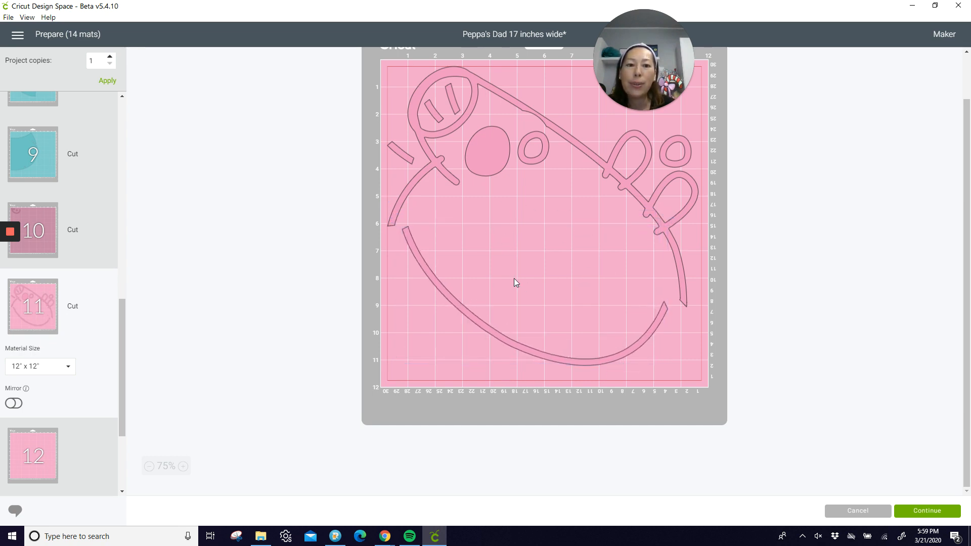
- Check the layouts of pink mats 12 to 14 and set mat 13's material size to 12" x 24"
{"action": "left_click", "coordinate": [50, 447]}
{"action": "scroll", "coordinate": [51, 405], "scroll_direction": "down", "scroll_amount": 2}
{"action": "left_click", "coordinate": [44, 389]}
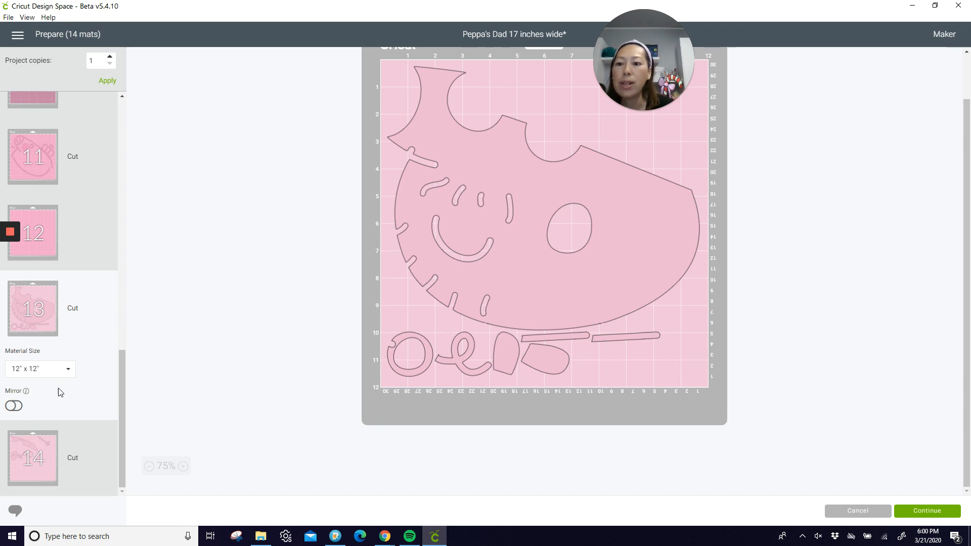
{"action": "left_click", "coordinate": [68, 425]}
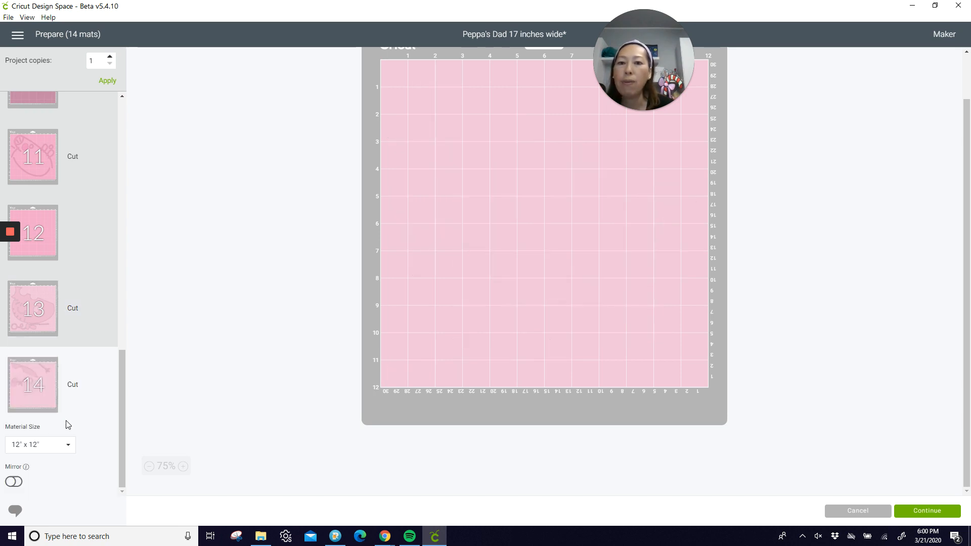
{"action": "left_click", "coordinate": [37, 317]}
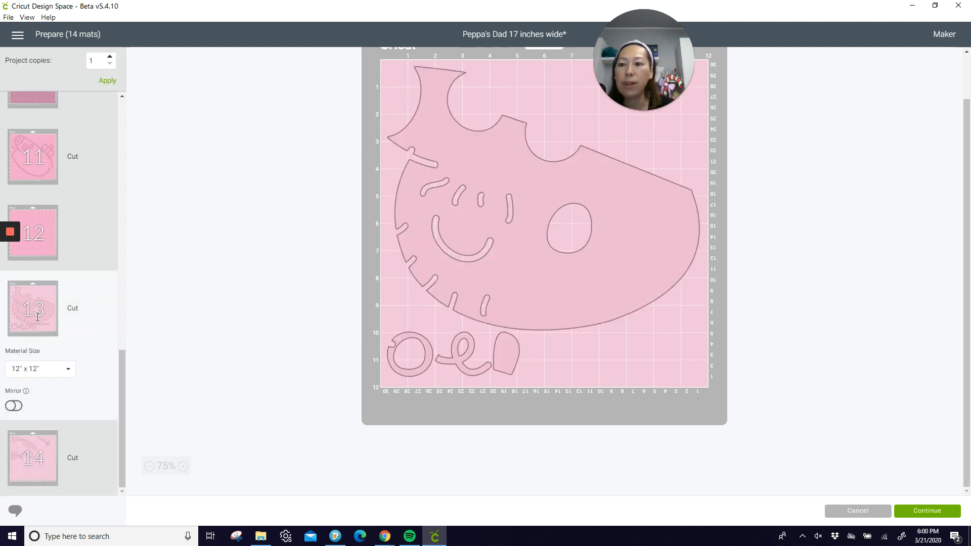
{"action": "left_click", "coordinate": [70, 370]}
{"action": "left_click", "coordinate": [64, 445]}
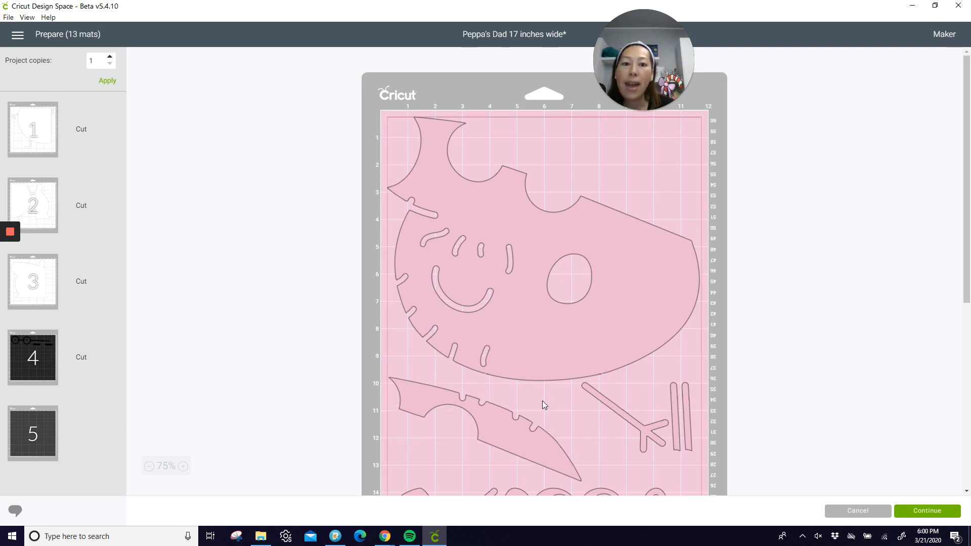
- On mat 13, move the notched curved slice above the head, one arm below its left side, and both straight strips into the upper-right corner
{"action": "left_click_drag", "start_coordinate": [542, 400], "coordinate": [657, 141]}
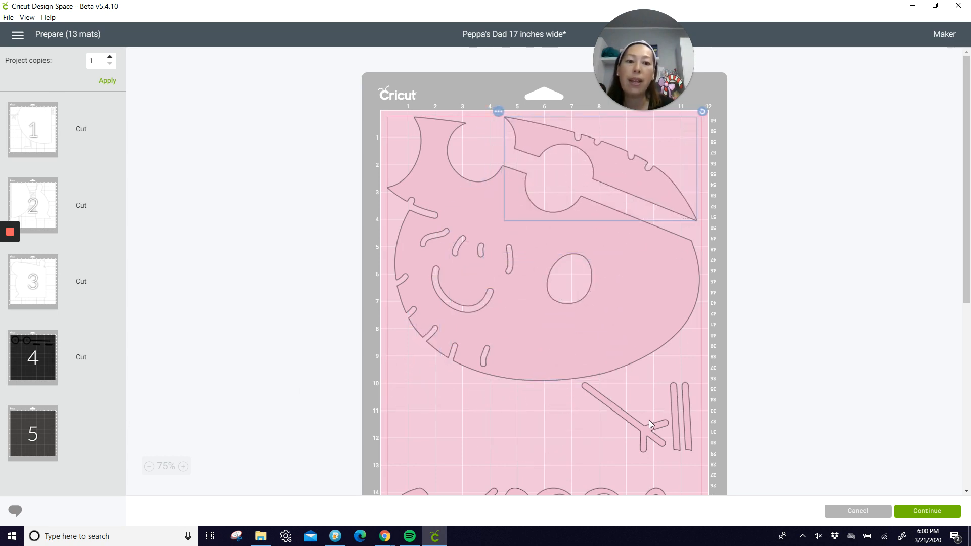
{"action": "left_click_drag", "start_coordinate": [629, 420], "coordinate": [433, 383]}
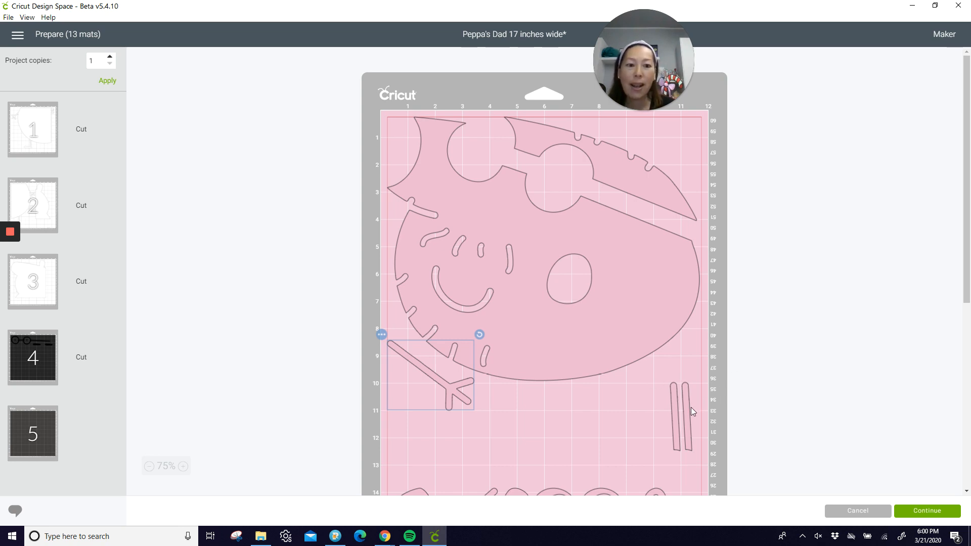
{"action": "left_click_drag", "start_coordinate": [684, 411], "coordinate": [706, 138]}
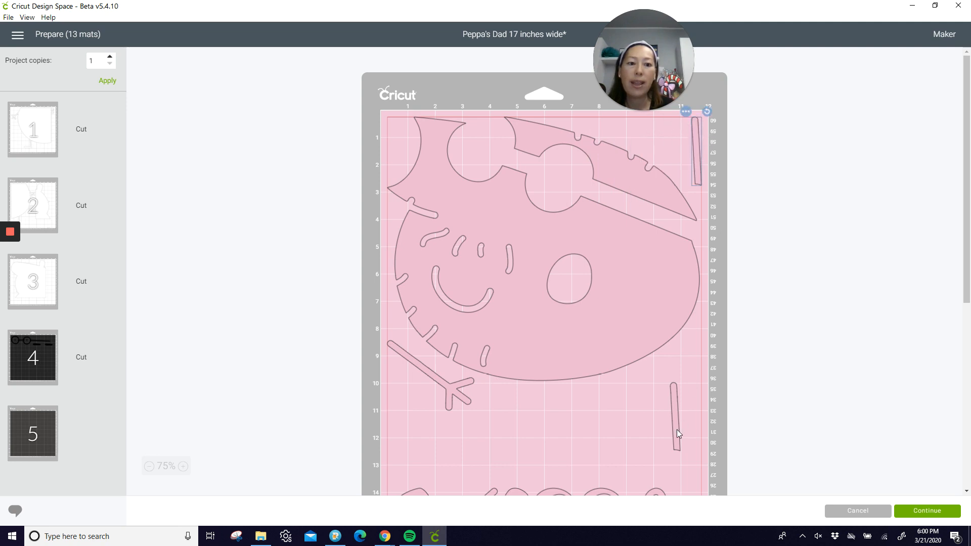
{"action": "left_click_drag", "start_coordinate": [672, 390], "coordinate": [681, 148]}
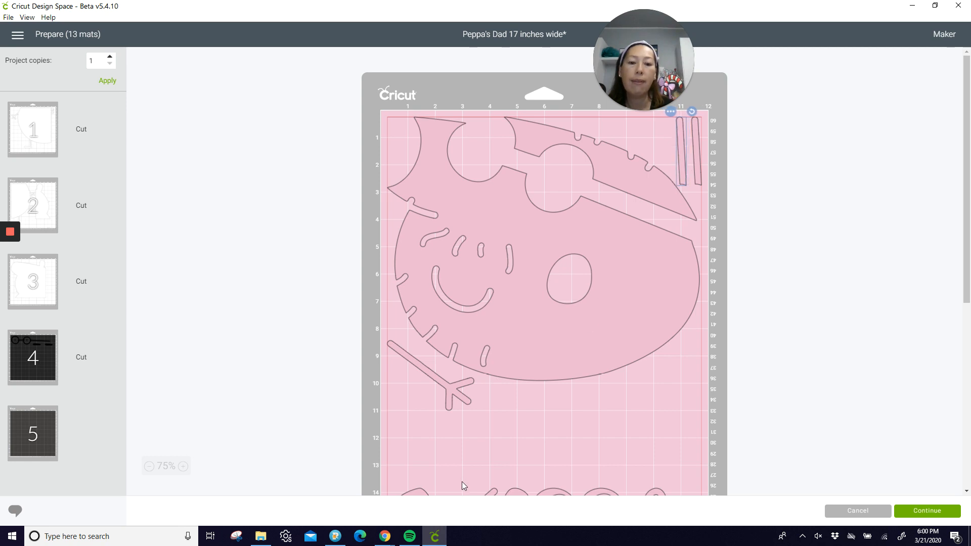
{"action": "scroll", "coordinate": [463, 476], "scroll_direction": "down", "scroll_amount": 4}
{"action": "scroll", "coordinate": [457, 457], "scroll_direction": "up", "scroll_amount": 3}
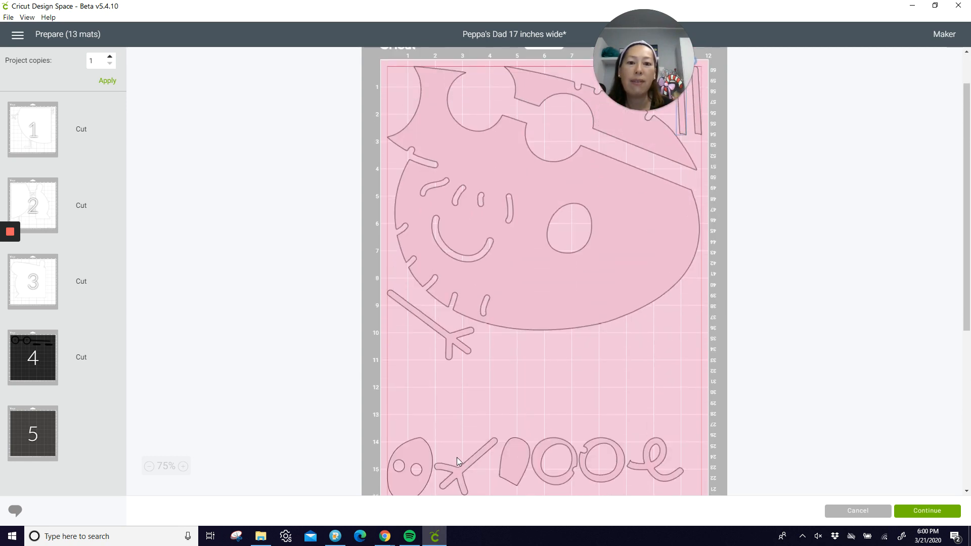
- Move the ear piece and one ring into the head's round notches, the snout piece below the head, and nest the rotated second arm against the first
{"action": "left_click_drag", "start_coordinate": [521, 450], "coordinate": [573, 120]}
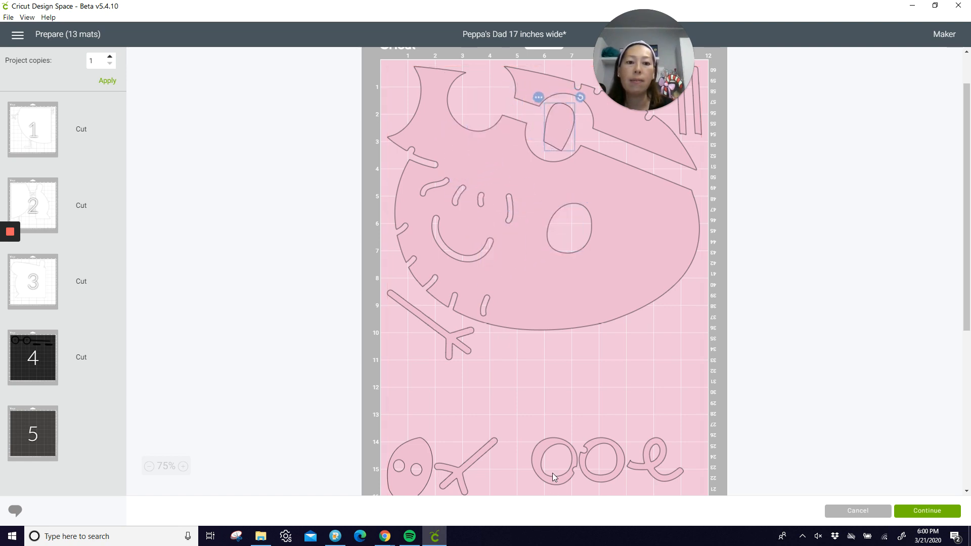
{"action": "left_click_drag", "start_coordinate": [552, 472], "coordinate": [460, 89]}
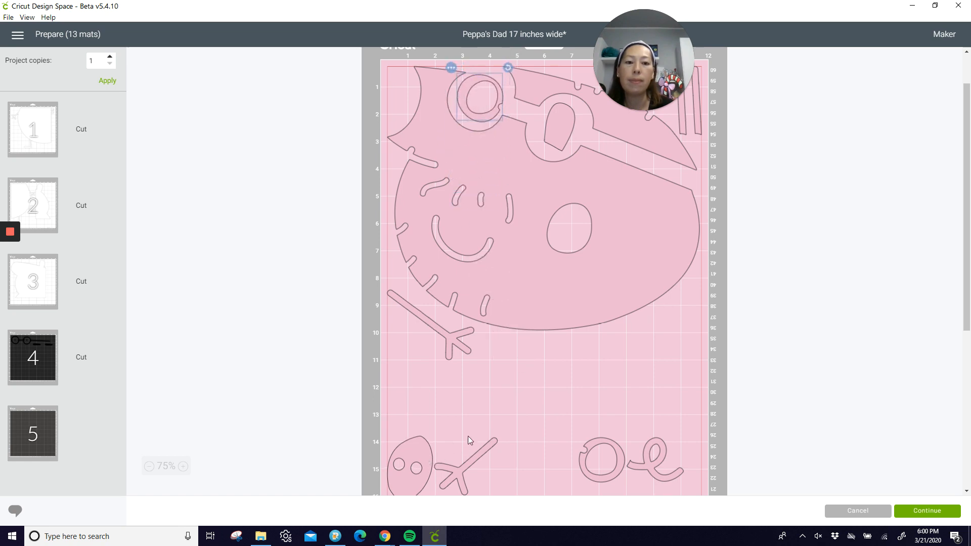
{"action": "left_click_drag", "start_coordinate": [427, 449], "coordinate": [711, 305]}
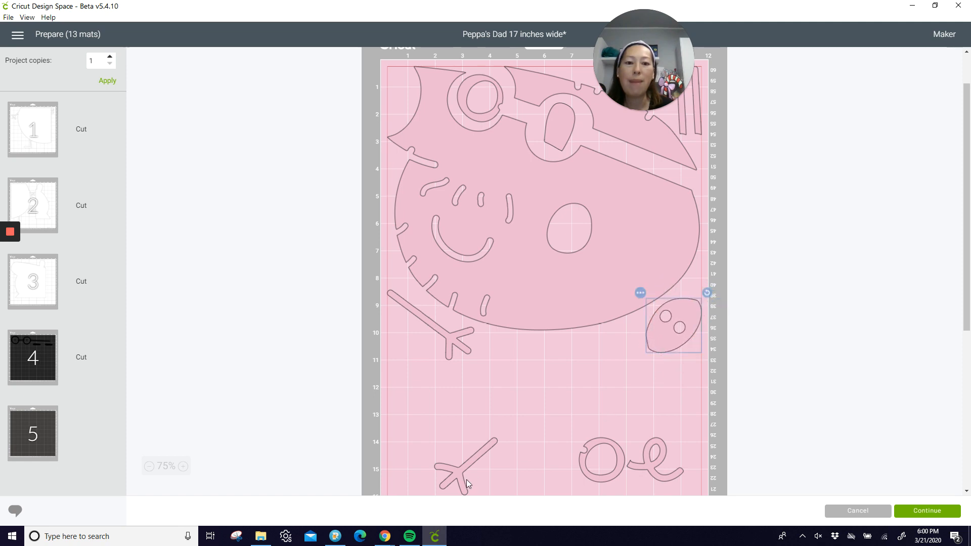
{"action": "left_click_drag", "start_coordinate": [465, 458], "coordinate": [405, 384]}
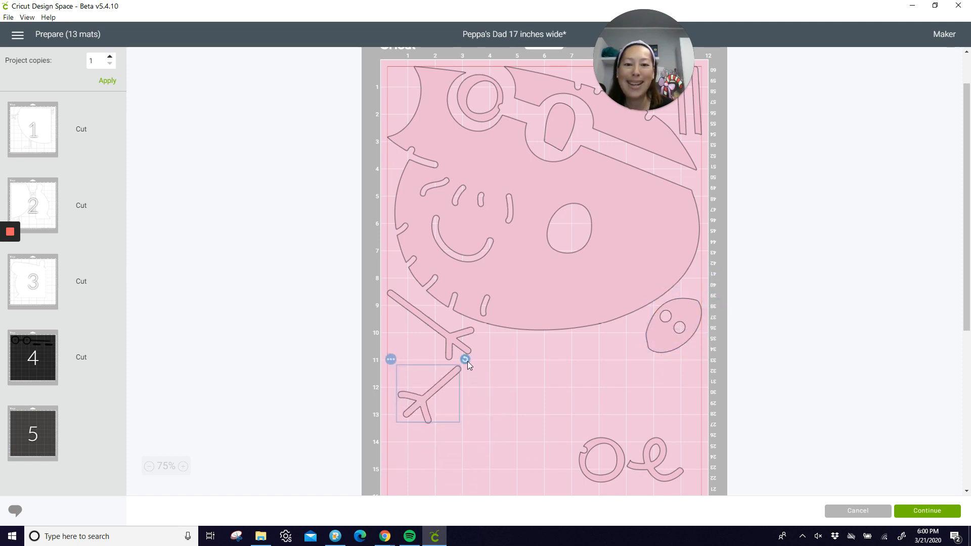
{"action": "left_click_drag", "start_coordinate": [465, 360], "coordinate": [386, 336]}
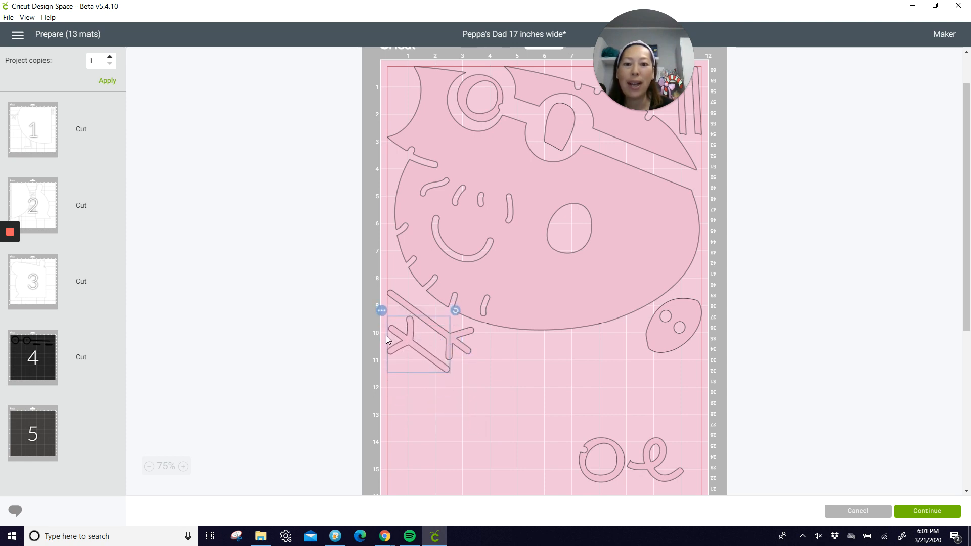
- Fit the second ring into the other round head notch, put the ear piece in the mat's upper-left corner, and nudge the snout piece toward the head
{"action": "left_click_drag", "start_coordinate": [607, 435], "coordinate": [605, 404]}
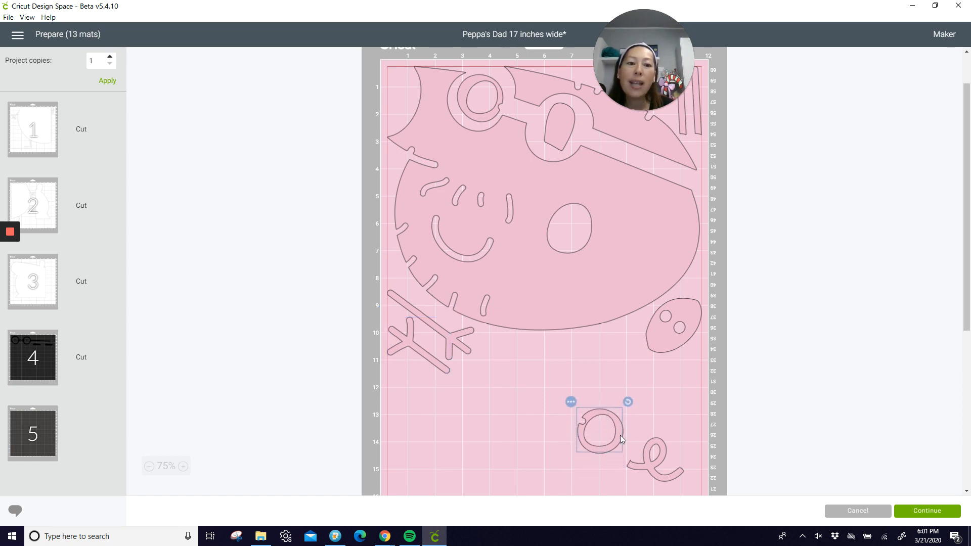
{"action": "left_click_drag", "start_coordinate": [621, 438], "coordinate": [610, 393]}
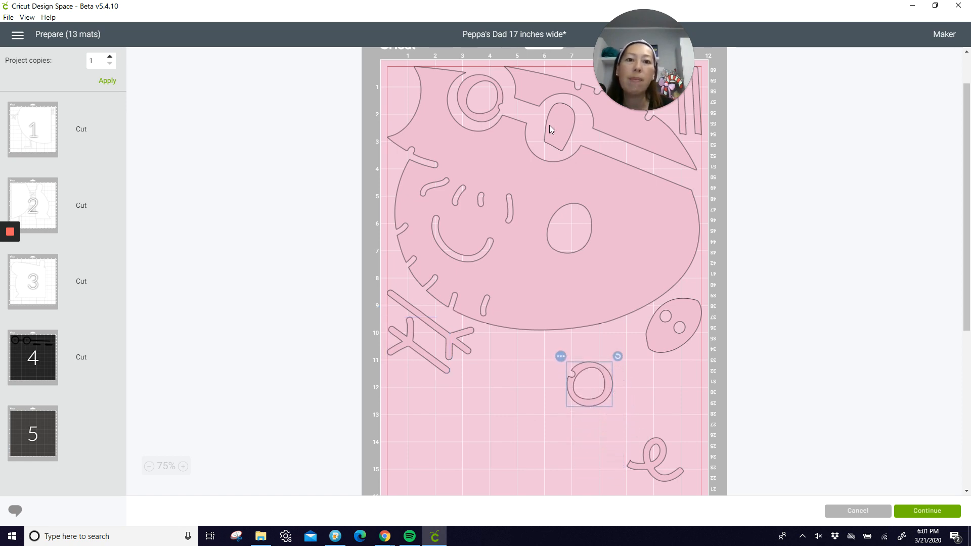
{"action": "left_click_drag", "start_coordinate": [551, 128], "coordinate": [384, 88]}
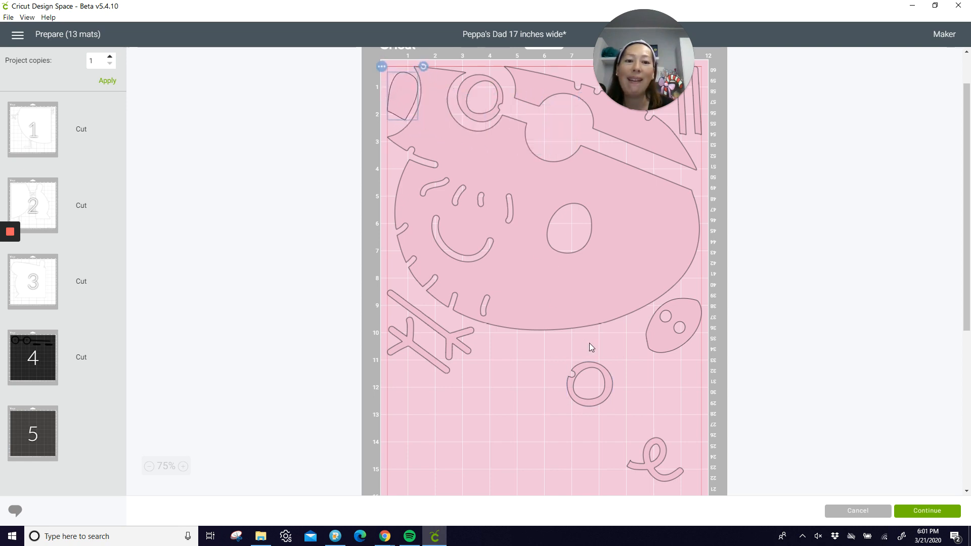
{"action": "left_click_drag", "start_coordinate": [580, 363], "coordinate": [553, 116]}
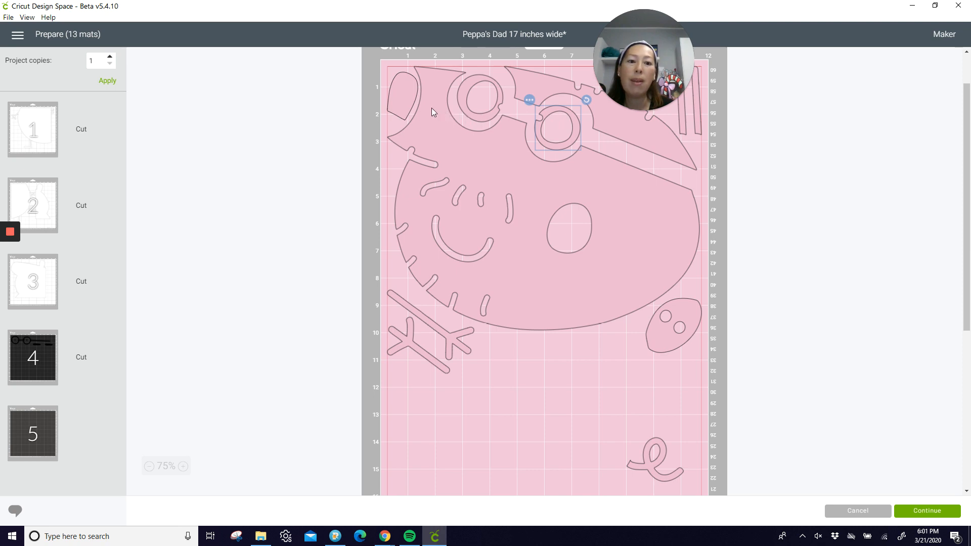
{"action": "left_click_drag", "start_coordinate": [405, 99], "coordinate": [549, 359]}
{"action": "left_click_drag", "start_coordinate": [665, 327], "coordinate": [703, 320]}
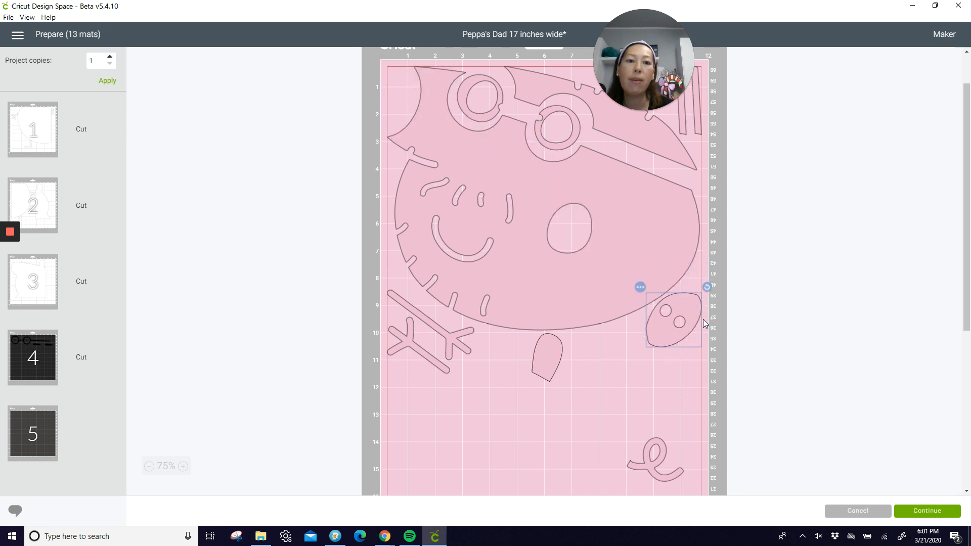
{"action": "left_click_drag", "start_coordinate": [545, 354], "coordinate": [378, 101]}
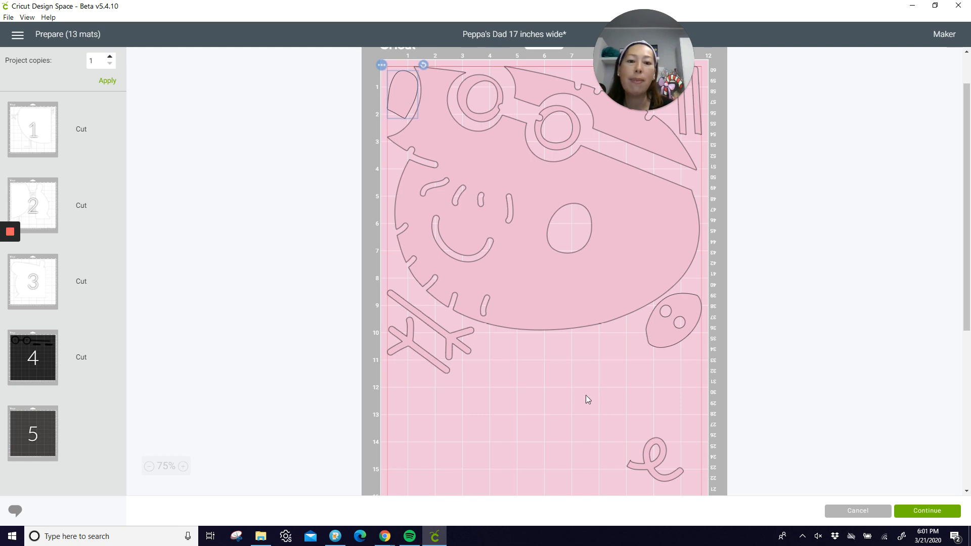
- Move the notched curved slice below the head and fit both arms and the curly tail into the freed space above it
{"action": "left_click_drag", "start_coordinate": [657, 453], "coordinate": [540, 379]}
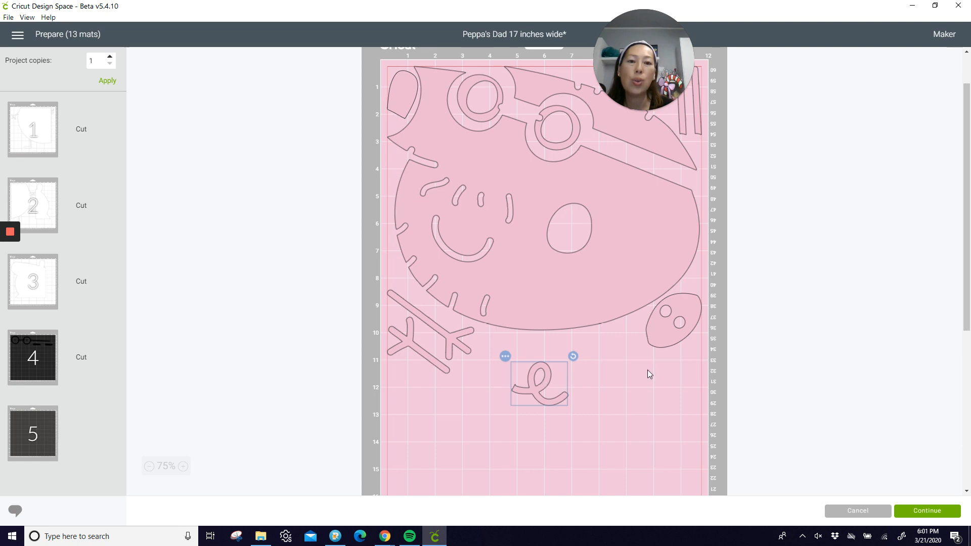
{"action": "scroll", "coordinate": [649, 374], "scroll_direction": "up", "scroll_amount": 2}
{"action": "left_click_drag", "start_coordinate": [652, 182], "coordinate": [656, 466]}
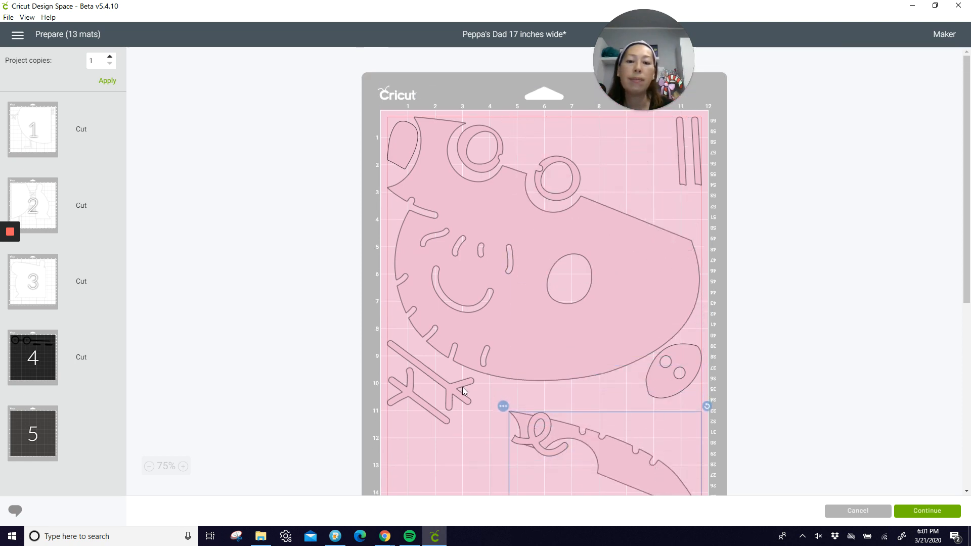
{"action": "left_click_drag", "start_coordinate": [463, 377], "coordinate": [621, 103]}
{"action": "left_click_drag", "start_coordinate": [420, 402], "coordinate": [639, 135]}
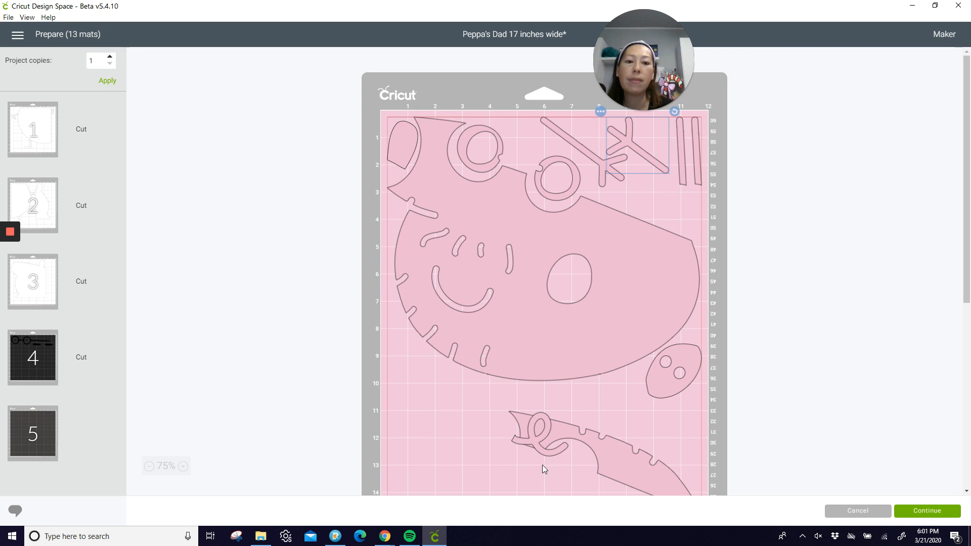
{"action": "left_click_drag", "start_coordinate": [536, 439], "coordinate": [652, 205]}
- Rotate the curved slice so its notched edge faces down and fit it closely beneath the head
{"action": "left_click_drag", "start_coordinate": [598, 456], "coordinate": [521, 452]}
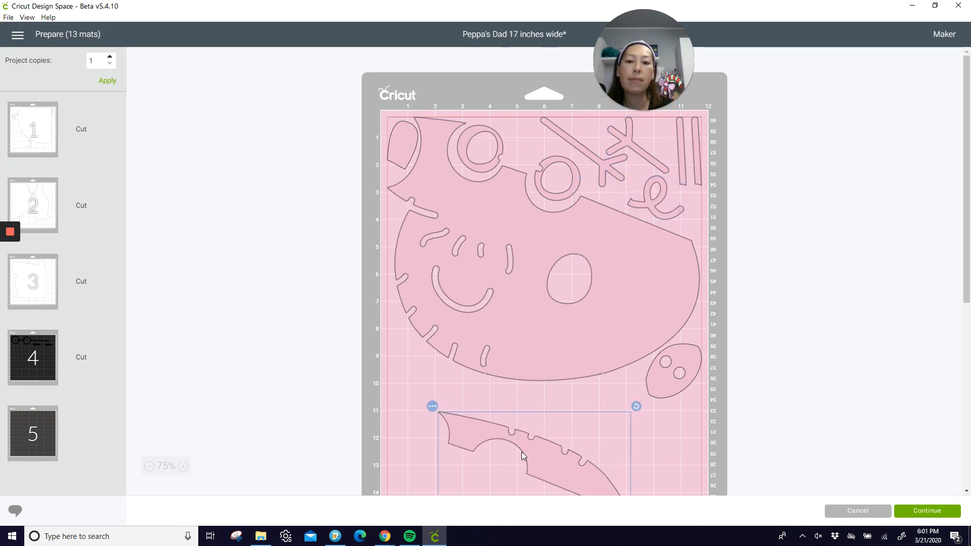
{"action": "left_click_drag", "start_coordinate": [630, 402], "coordinate": [478, 417]}
{"action": "left_click_drag", "start_coordinate": [612, 384], "coordinate": [616, 395]}
{"action": "left_click_drag", "start_coordinate": [485, 411], "coordinate": [482, 399]}
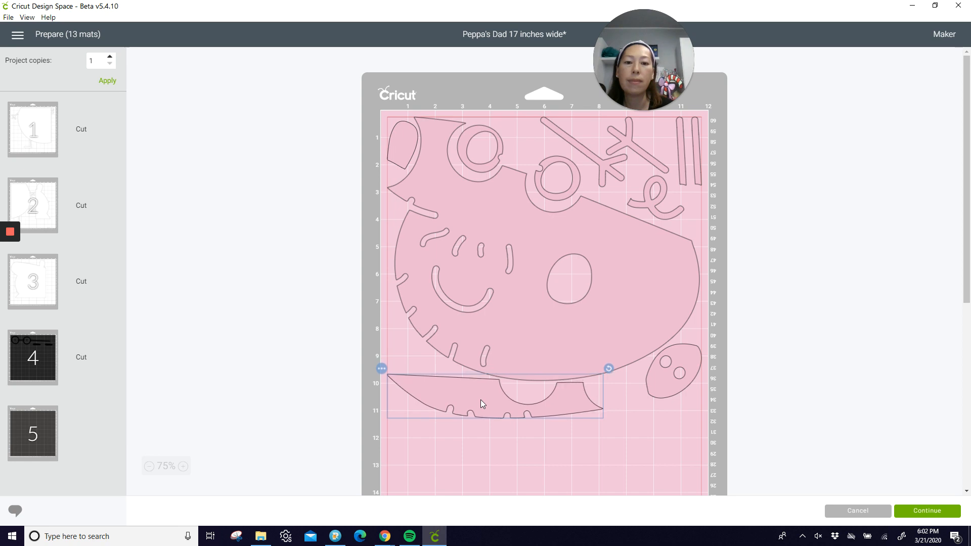
{"action": "left_click", "coordinate": [502, 461]}
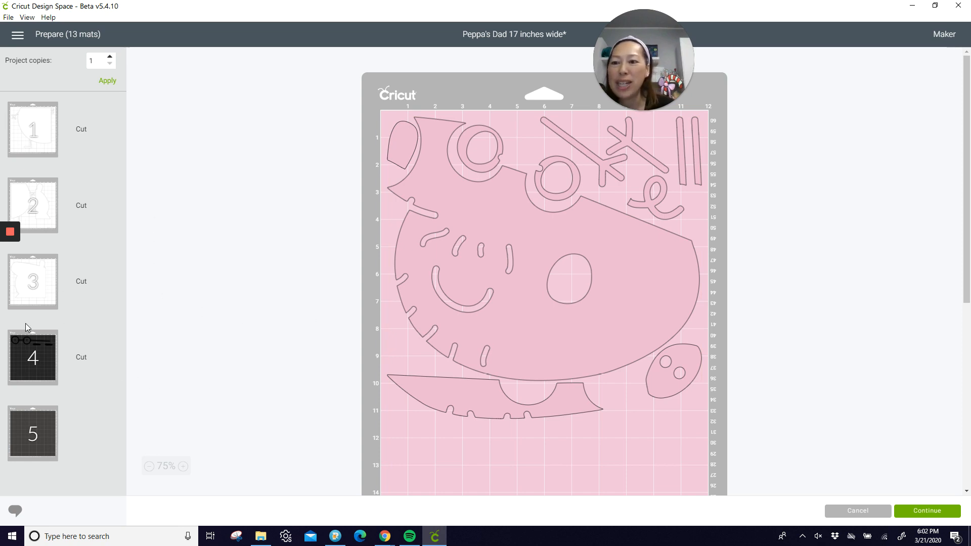
- Review the piece layouts on mat 4, mats 6 to 11 and the 12" x 24" mat 13
{"action": "left_click", "coordinate": [37, 358]}
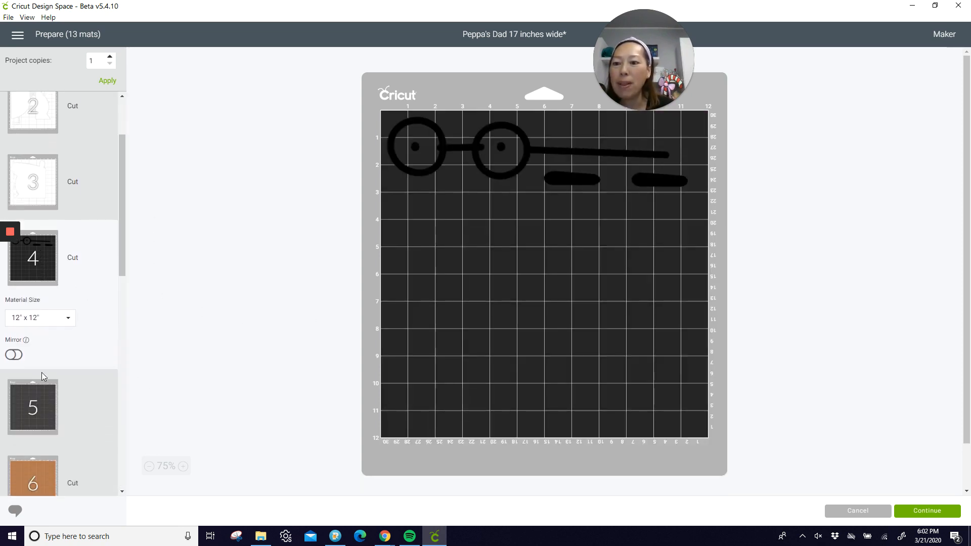
{"action": "scroll", "coordinate": [44, 382], "scroll_direction": "down", "scroll_amount": 2}
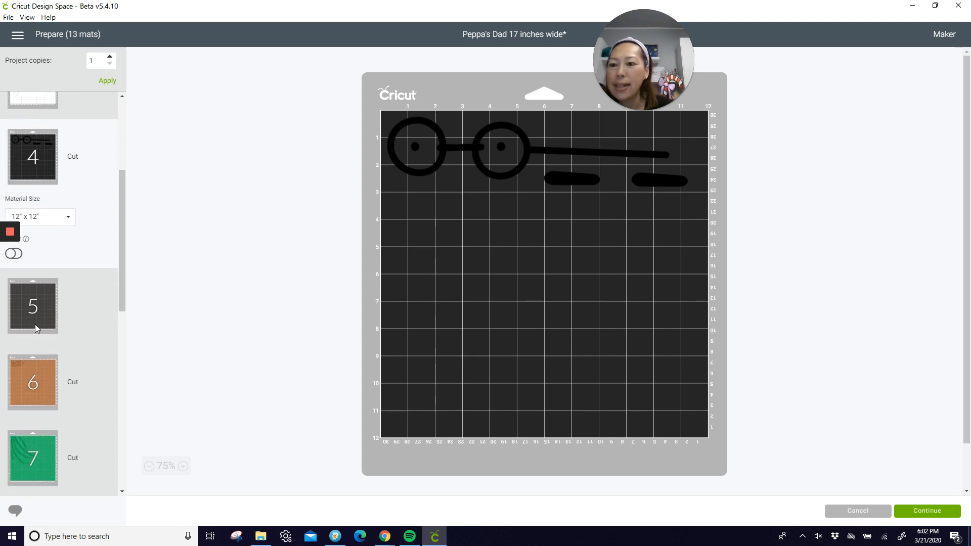
{"action": "left_click", "coordinate": [27, 373]}
{"action": "scroll", "coordinate": [33, 337], "scroll_direction": "down", "scroll_amount": 2}
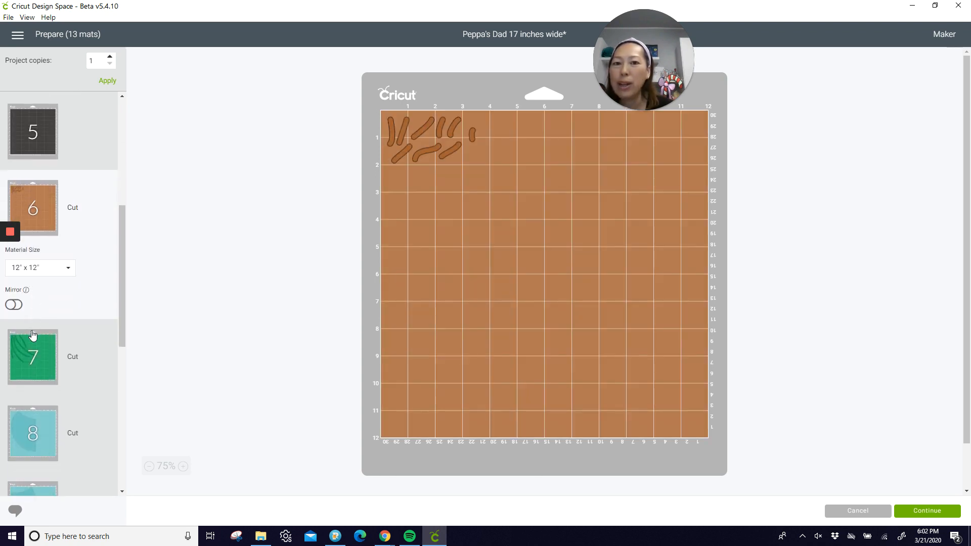
{"action": "left_click", "coordinate": [28, 346]}
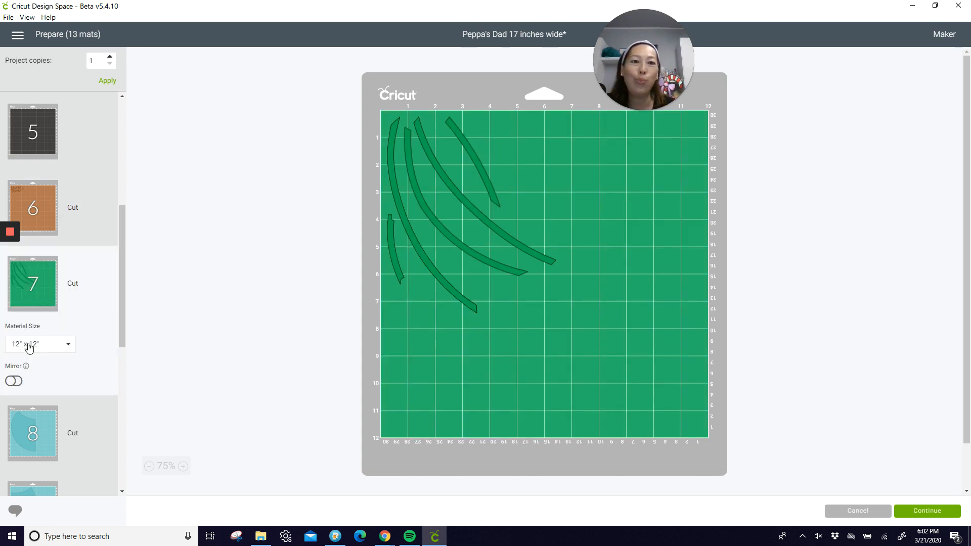
{"action": "scroll", "coordinate": [29, 346], "scroll_direction": "down", "scroll_amount": 2}
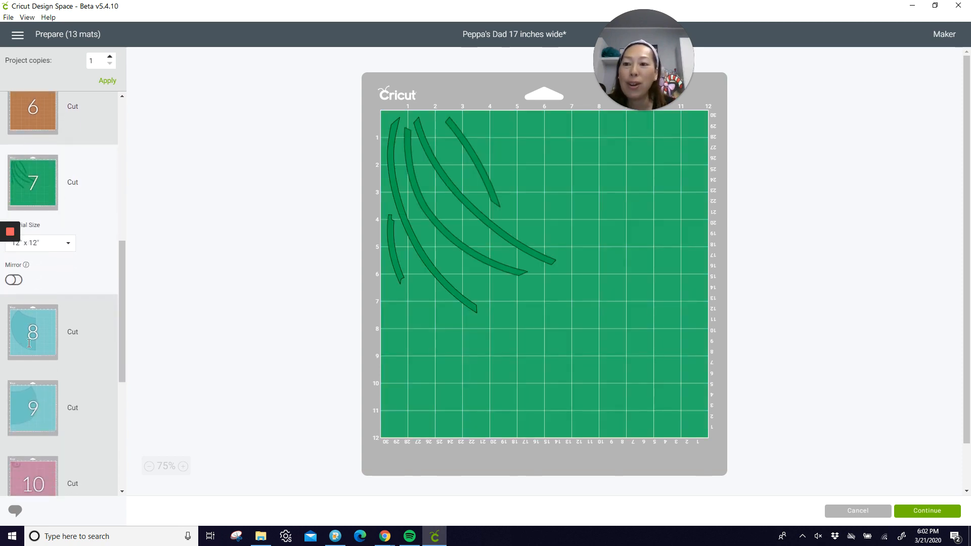
{"action": "left_click", "coordinate": [31, 337]}
{"action": "left_click", "coordinate": [36, 387]}
{"action": "scroll", "coordinate": [35, 385], "scroll_direction": "down", "scroll_amount": 3}
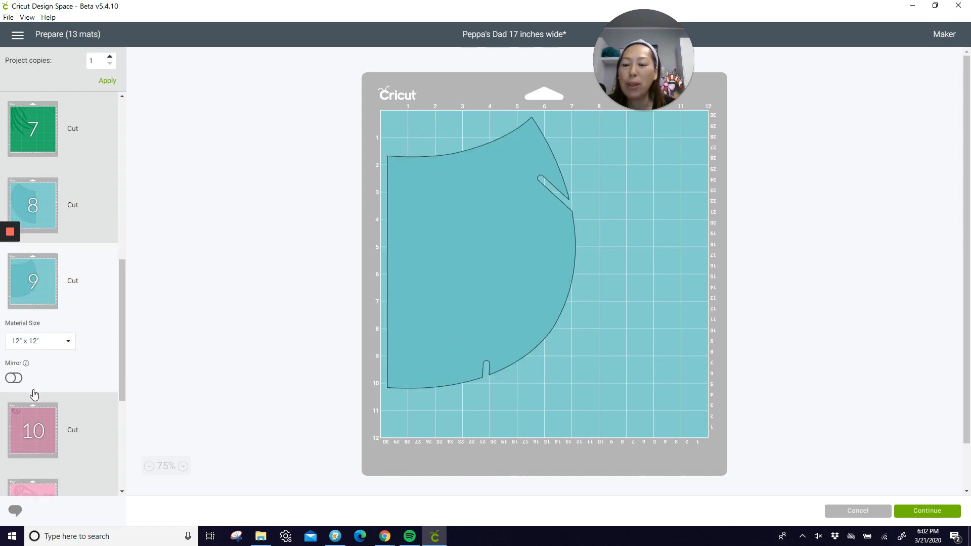
{"action": "left_click", "coordinate": [32, 340]}
{"action": "scroll", "coordinate": [32, 340], "scroll_direction": "down", "scroll_amount": 2}
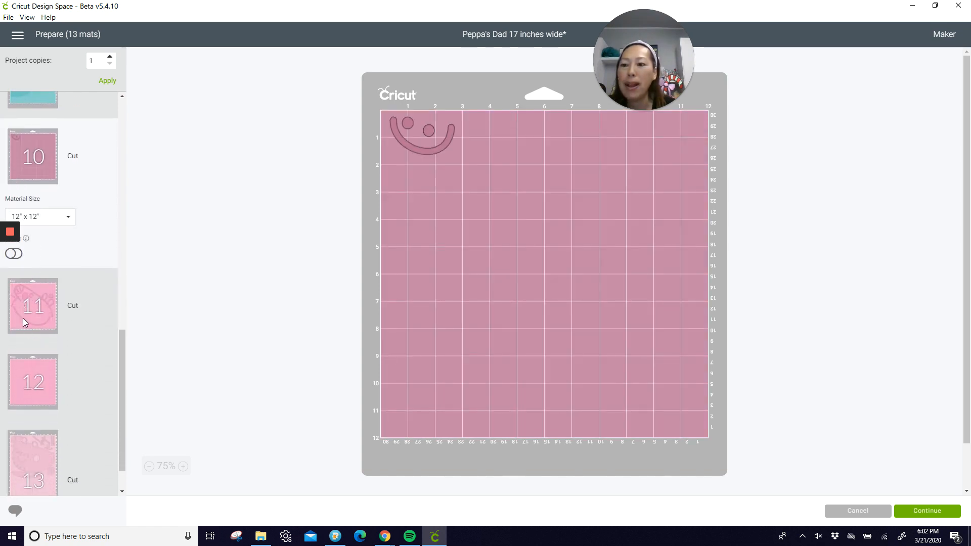
{"action": "scroll", "coordinate": [23, 318], "scroll_direction": "down", "scroll_amount": 1}
{"action": "left_click", "coordinate": [34, 255]}
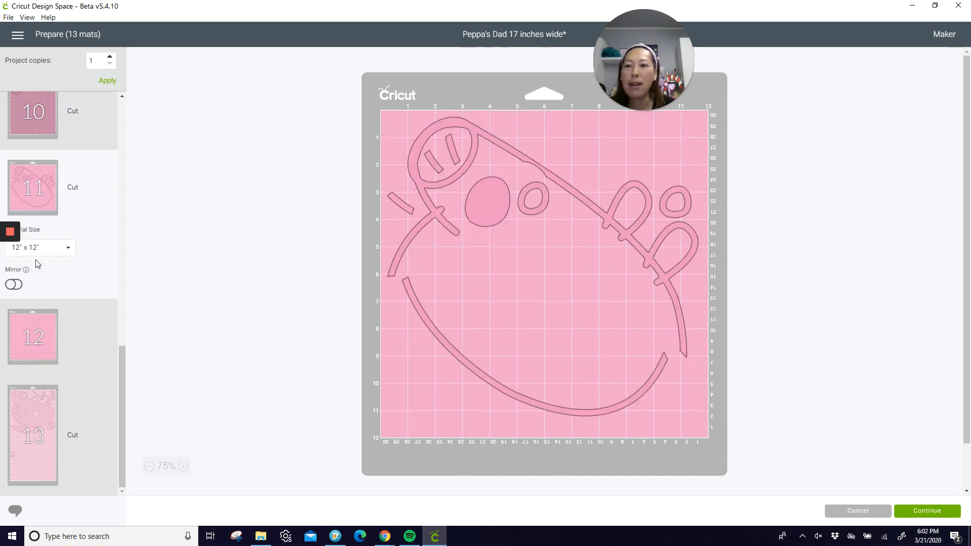
{"action": "left_click", "coordinate": [45, 416]}
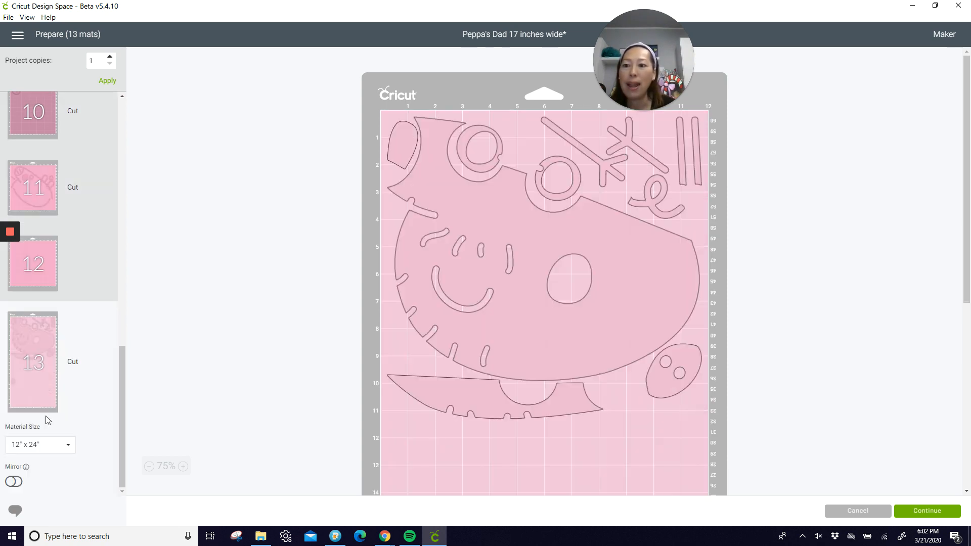
- Move the stray small ear piece from the lower part of mat 13 into the gap between the two ring pieces at the mat's top edge
{"action": "scroll", "coordinate": [471, 334], "scroll_direction": "down", "scroll_amount": 3}
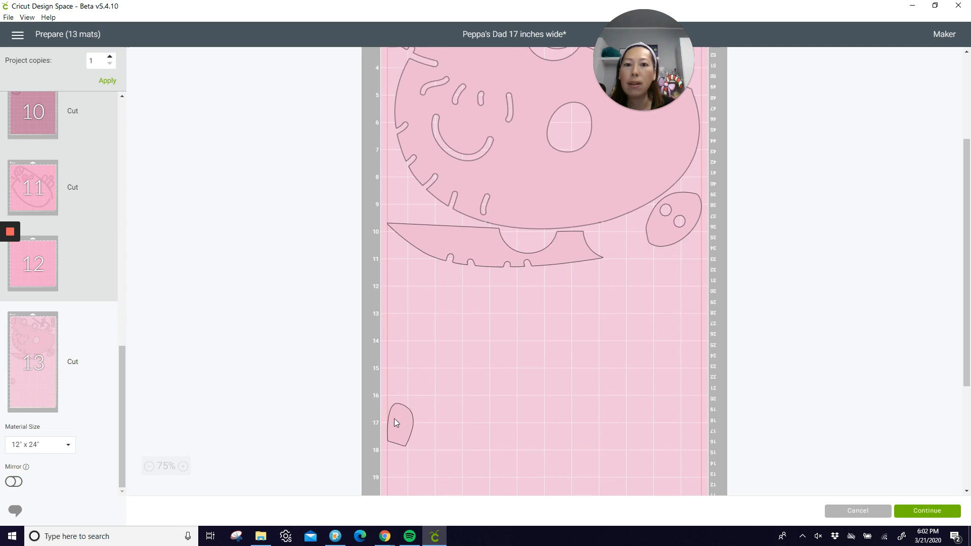
{"action": "left_click_drag", "start_coordinate": [394, 419], "coordinate": [565, 123]}
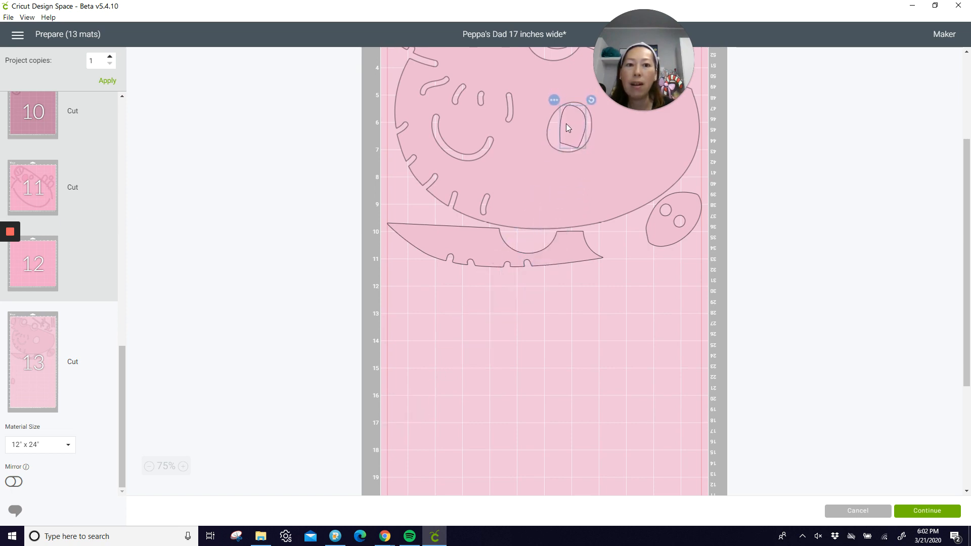
{"action": "left_click", "coordinate": [513, 347]}
{"action": "scroll", "coordinate": [512, 345], "scroll_direction": "up", "scroll_amount": 2}
{"action": "scroll", "coordinate": [512, 345], "scroll_direction": "up", "scroll_amount": 1}
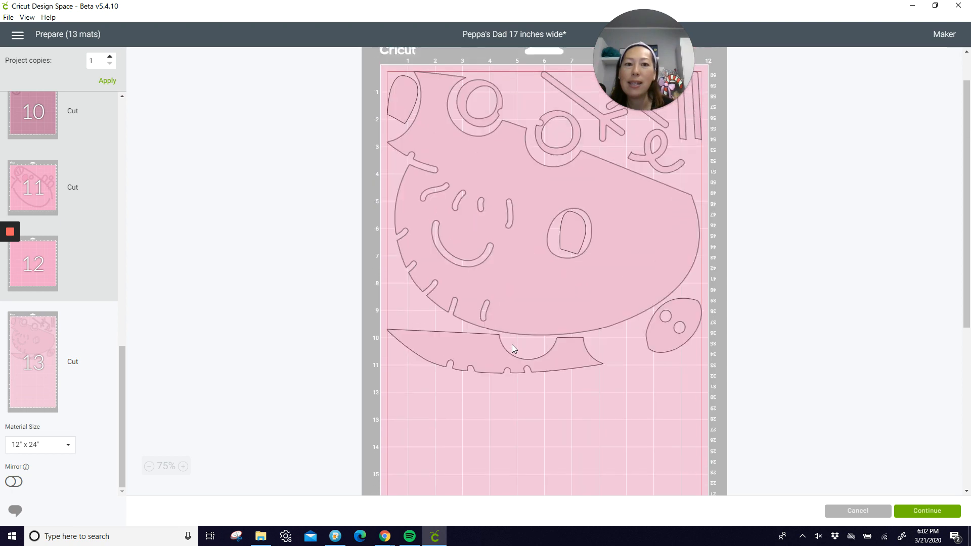
{"action": "left_click_drag", "start_coordinate": [569, 280], "coordinate": [515, 133]}
{"action": "scroll", "coordinate": [493, 311], "scroll_direction": "down", "scroll_amount": 6}
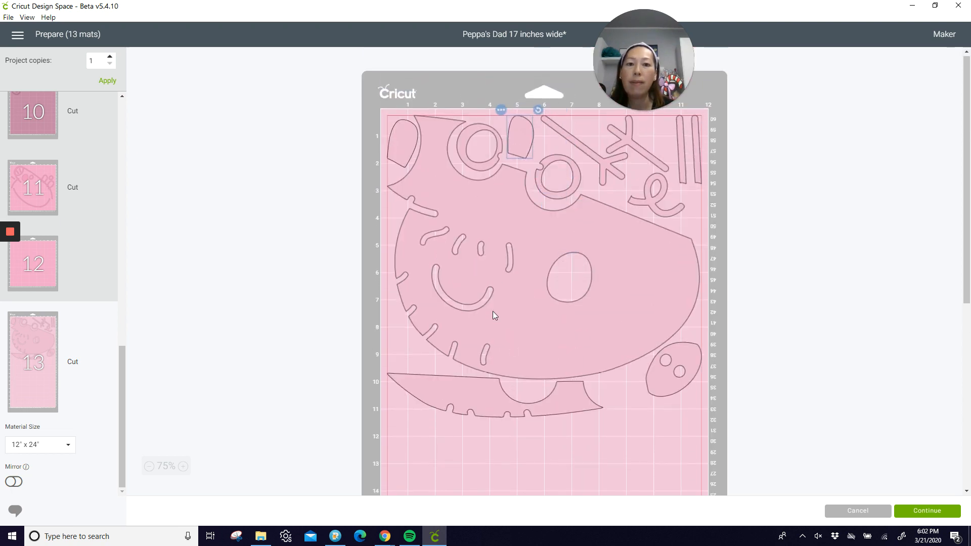
{"action": "scroll", "coordinate": [492, 326], "scroll_direction": "up", "scroll_amount": 6}
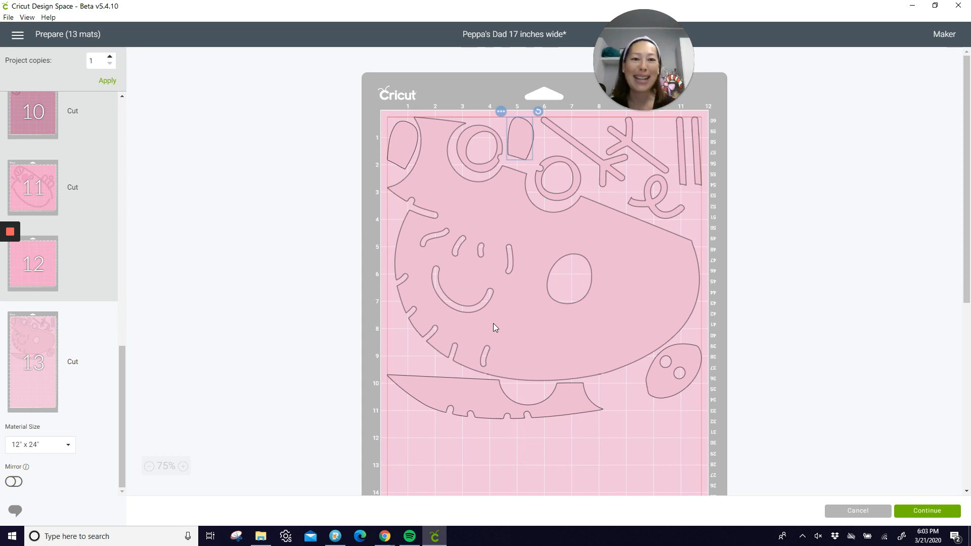
{"action": "mouse_move", "coordinate": [10, 236]}
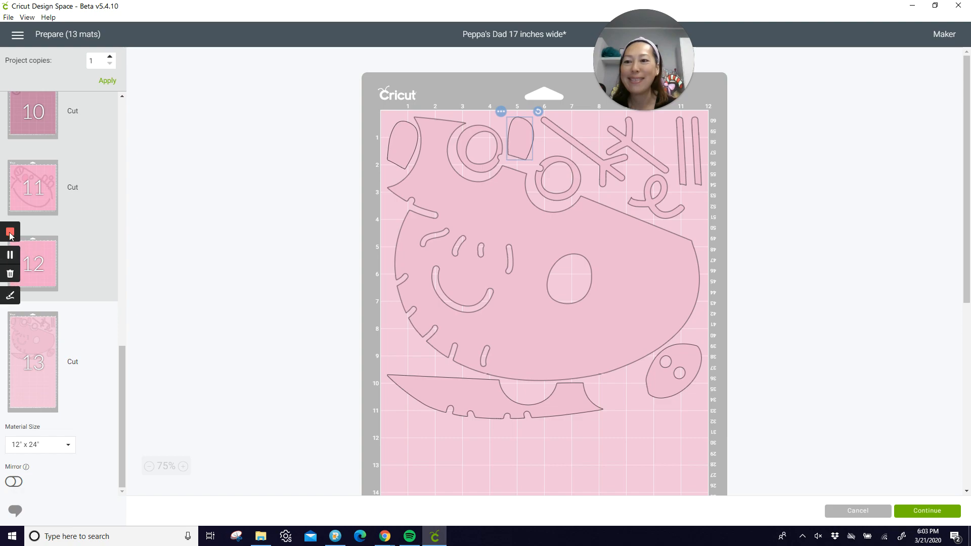